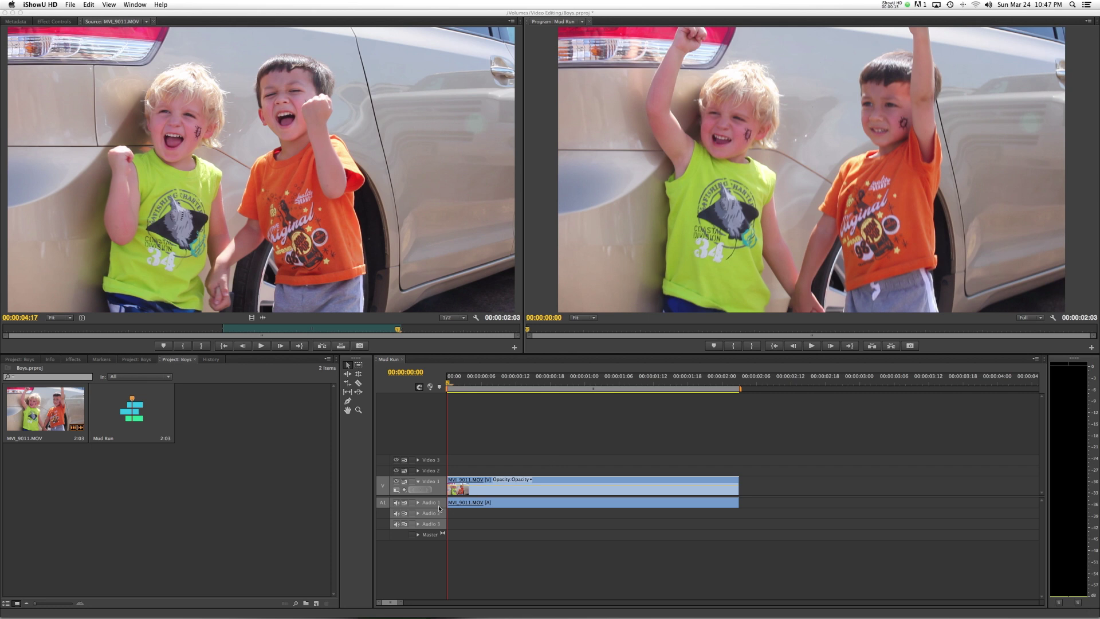
Mute the Audio 1 track and replace the MVI_9011.MOV video clip in the sequence with an After Effects composition
{"action": "left_click", "coordinate": [401, 511]}
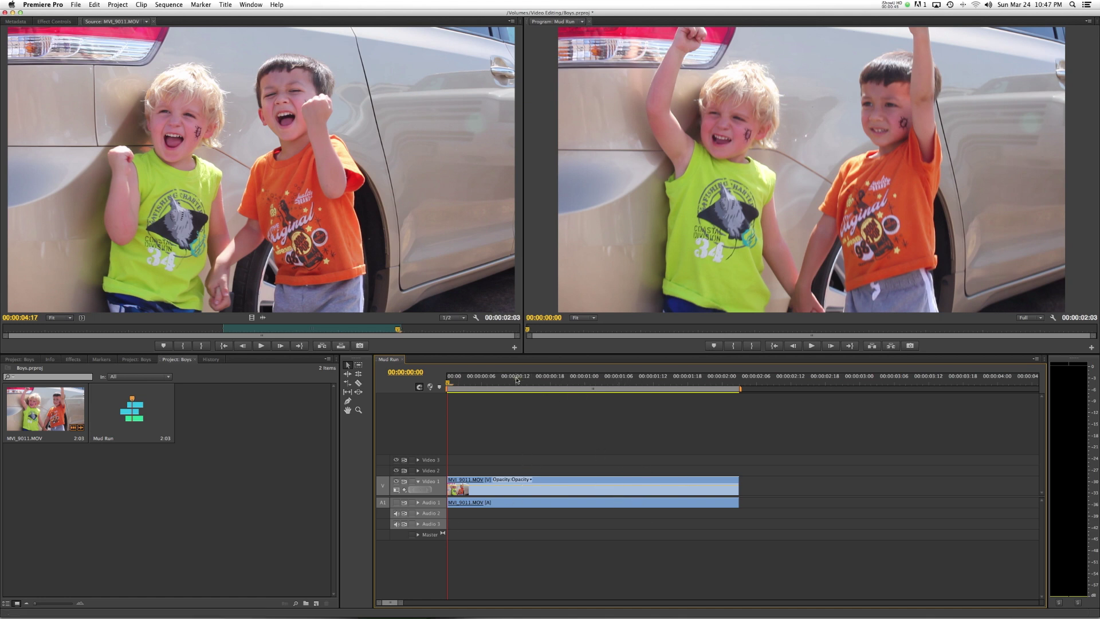
{"action": "left_click_drag", "start_coordinate": [521, 380], "coordinate": [611, 390]}
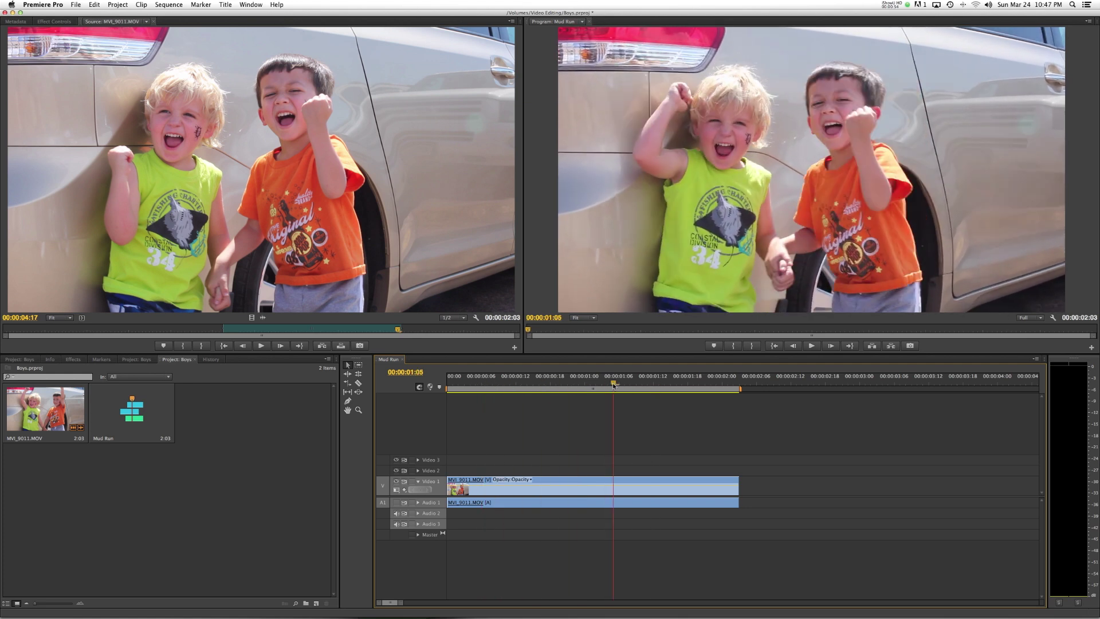
{"action": "right_click", "coordinate": [586, 489]}
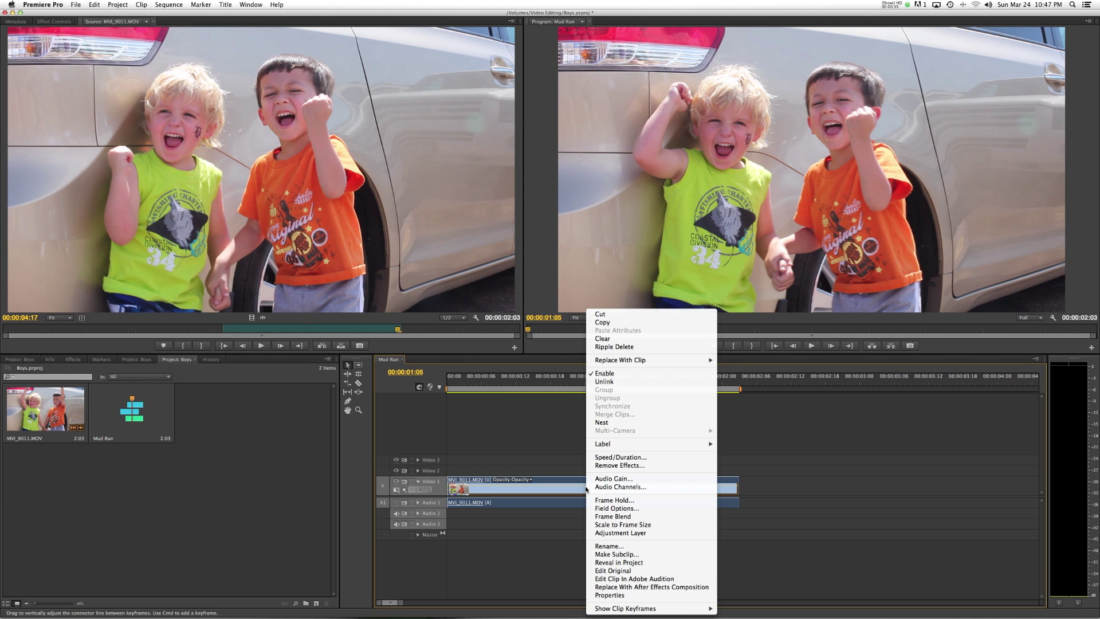
{"action": "left_click", "coordinate": [700, 588]}
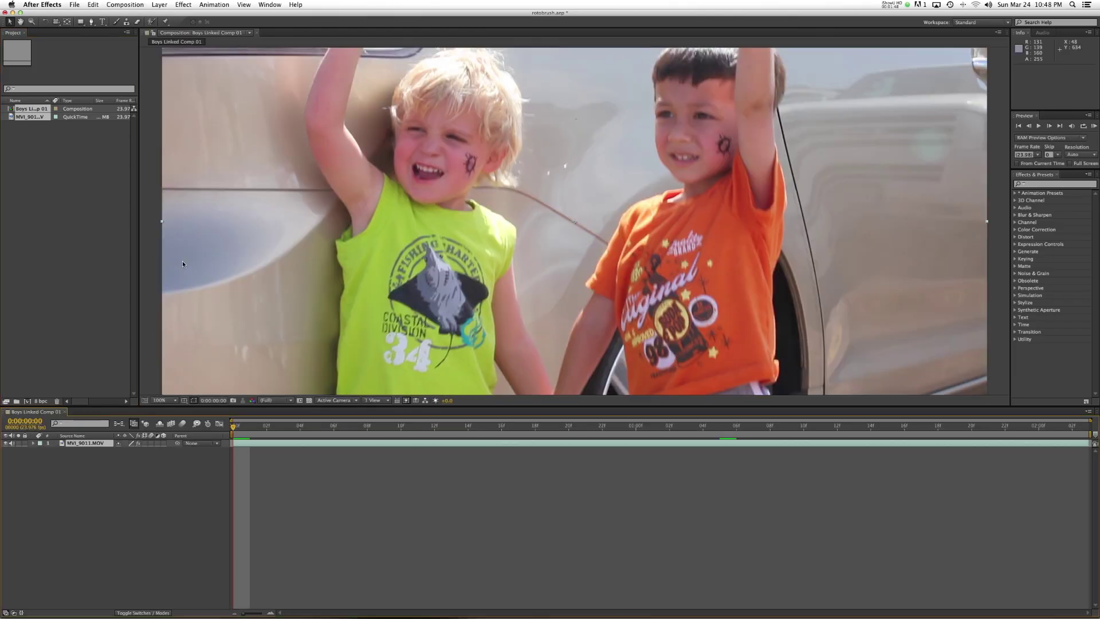
Activate the Roto Brush tool and open the MVI_9011.MOV layer of Boys Linked Comp 01 in its Layer view
{"action": "left_click", "coordinate": [12, 108]}
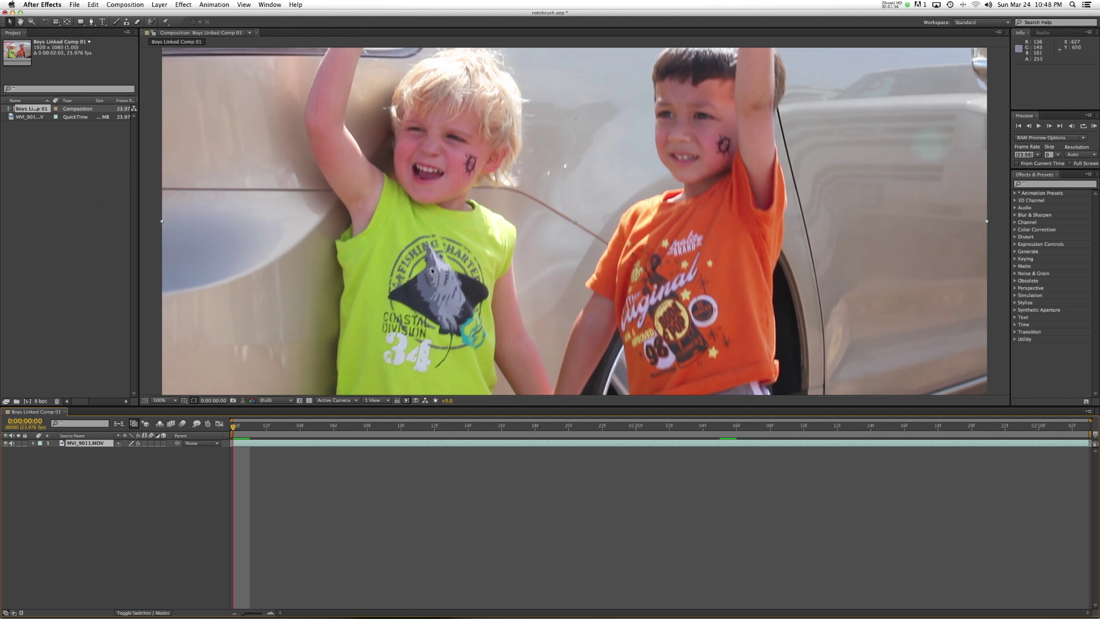
{"action": "scroll", "coordinate": [431, 268], "scroll_direction": "down", "scroll_amount": 3}
{"action": "scroll", "coordinate": [431, 269], "scroll_direction": "up", "scroll_amount": 3}
{"action": "left_click", "coordinate": [152, 21]}
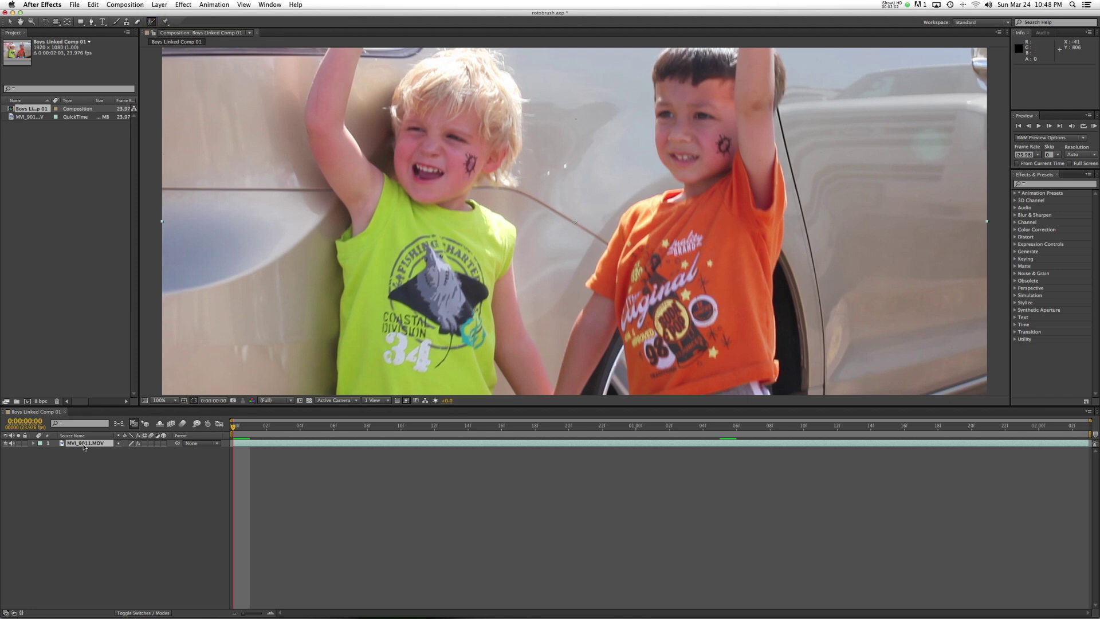
{"action": "double_click", "coordinate": [84, 443]}
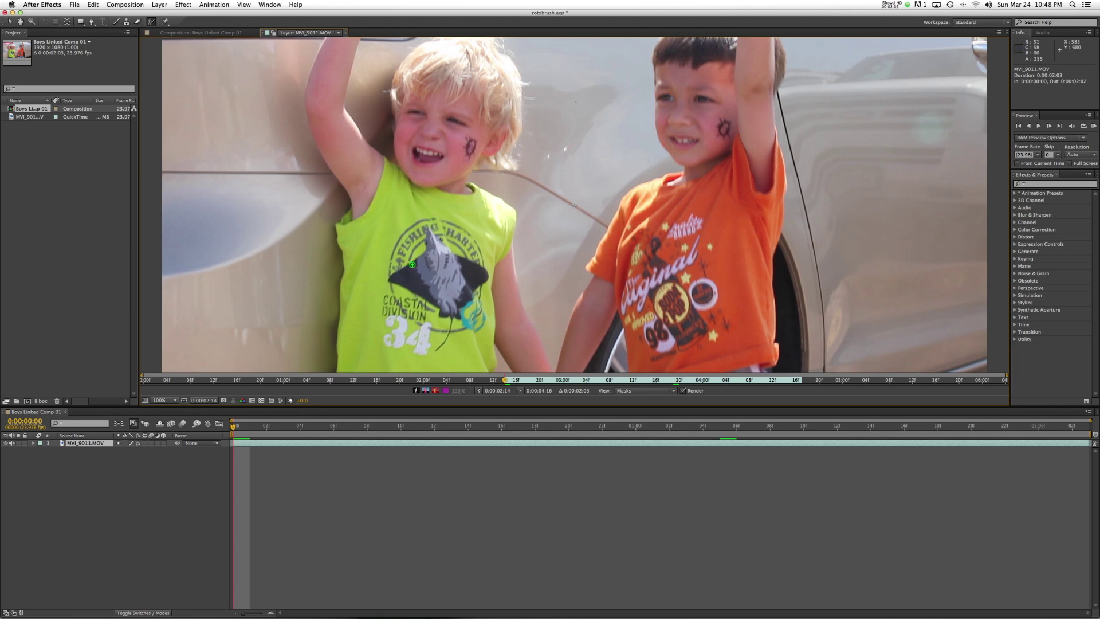
Show the brush settings and set the Roto Brush diameter to 40 px
{"action": "key", "text": "comma"}
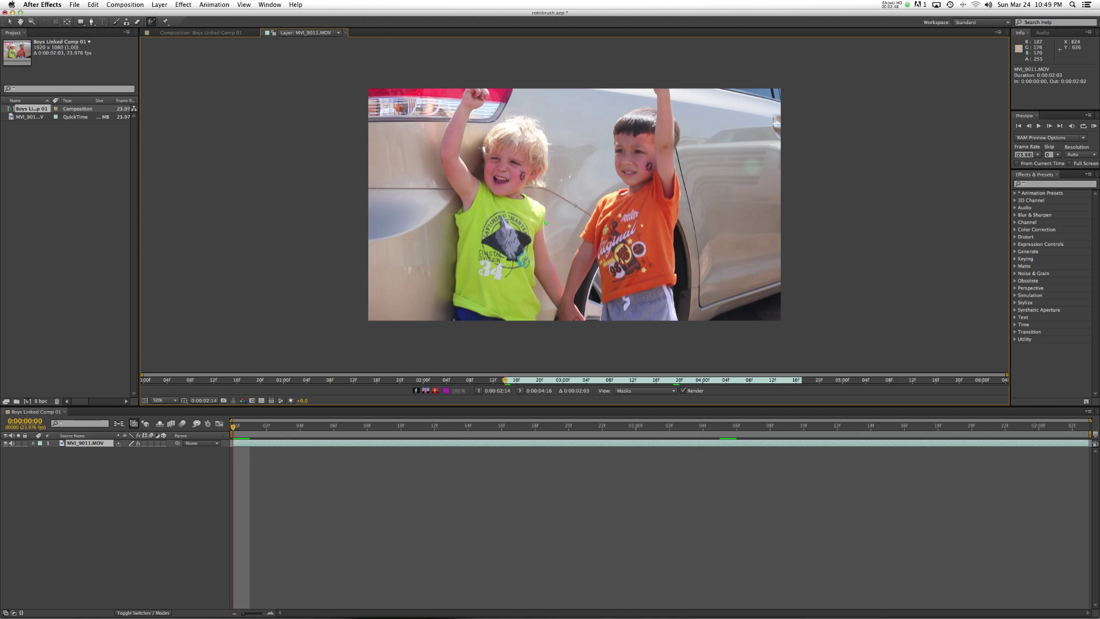
{"action": "left_click", "coordinate": [261, 5]}
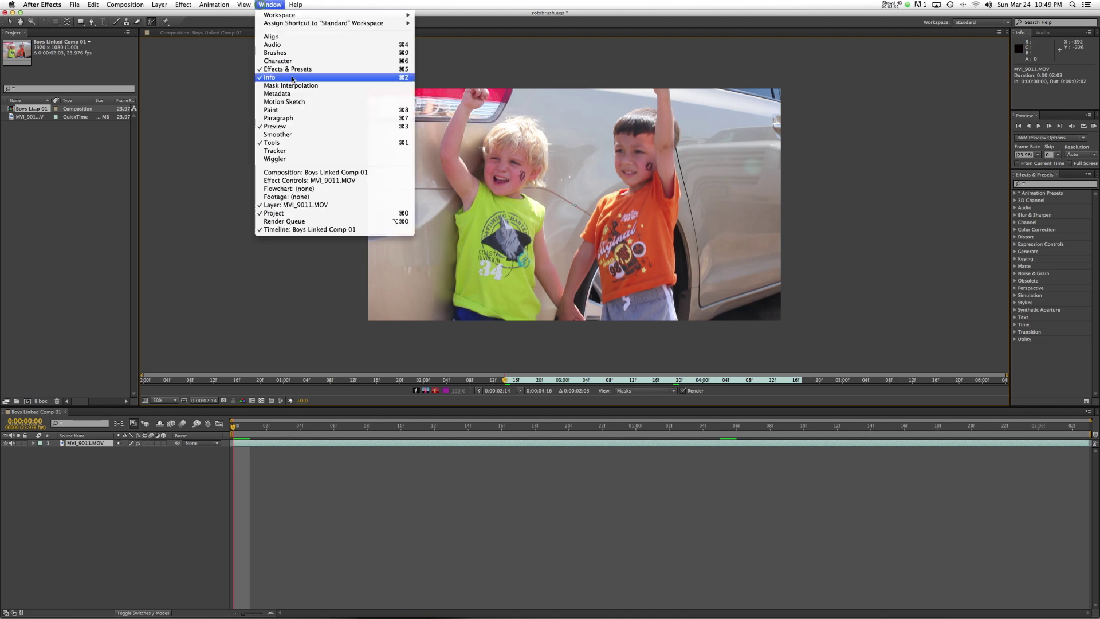
{"action": "left_click", "coordinate": [301, 53]}
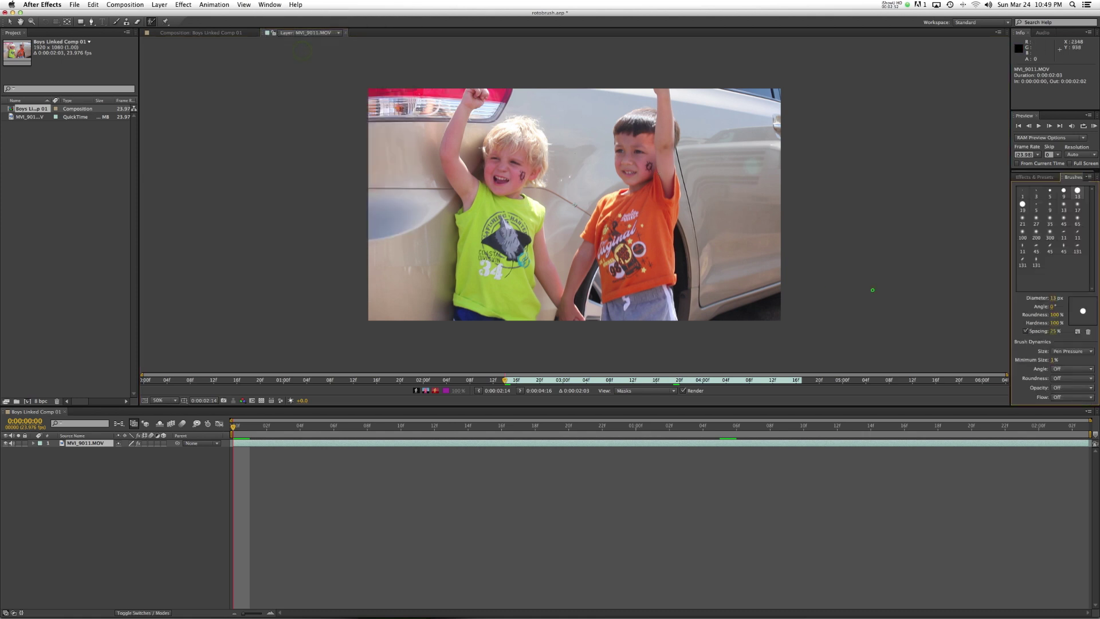
{"action": "left_click_drag", "start_coordinate": [1052, 298], "coordinate": [1057, 298]}
{"action": "left_click", "coordinate": [1053, 298]}
{"action": "type", "text": "40"}
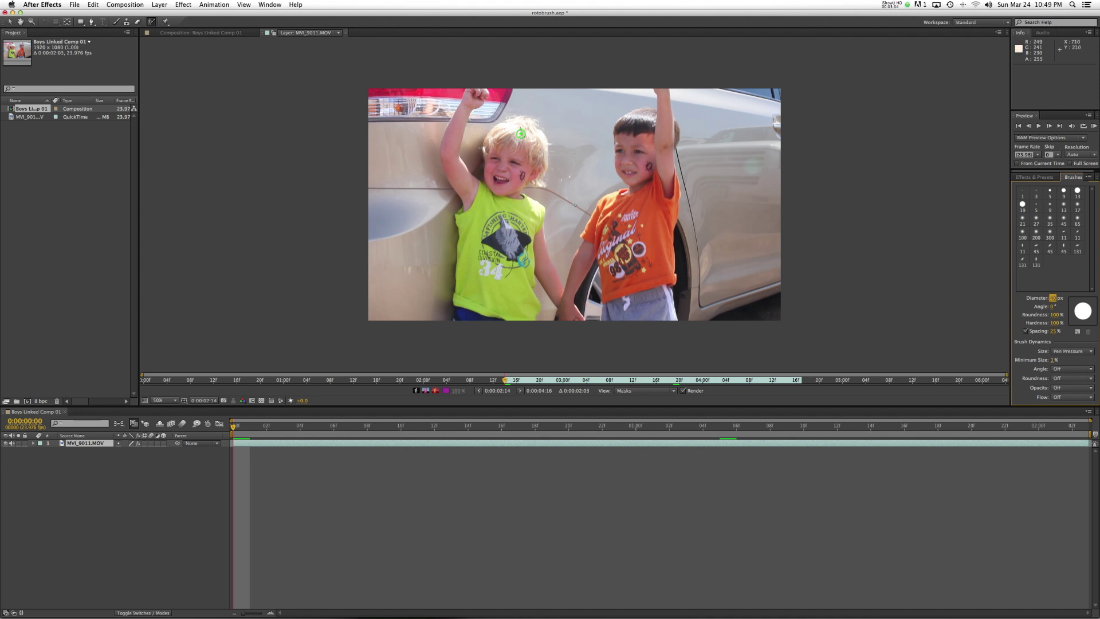
Paint Roto Brush foreground strokes over both boys, including the blond boy's raised arm, the joined hands and the lower clothing
{"action": "mouse_move", "coordinate": [520, 133]}
{"action": "left_mouse_down"}
{"action": "mouse_move", "coordinate": [495, 212]}
{"action": "mouse_move", "coordinate": [492, 312]}
{"action": "left_mouse_up"}
{"action": "mouse_move", "coordinate": [478, 93]}
{"action": "left_mouse_down"}
{"action": "mouse_move", "coordinate": [454, 155]}
{"action": "mouse_move", "coordinate": [458, 194]}
{"action": "left_mouse_up"}
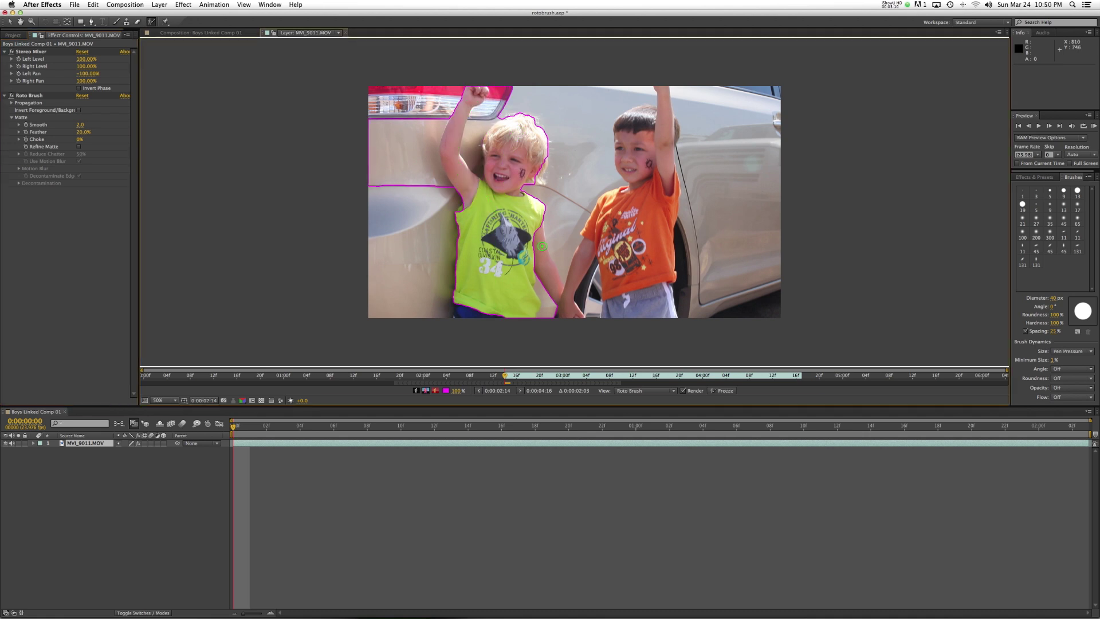
{"action": "mouse_move", "coordinate": [537, 227]}
{"action": "left_mouse_down"}
{"action": "mouse_move", "coordinate": [543, 262]}
{"action": "mouse_move", "coordinate": [572, 304]}
{"action": "left_mouse_up"}
{"action": "left_click_drag", "start_coordinate": [634, 128], "coordinate": [630, 304]}
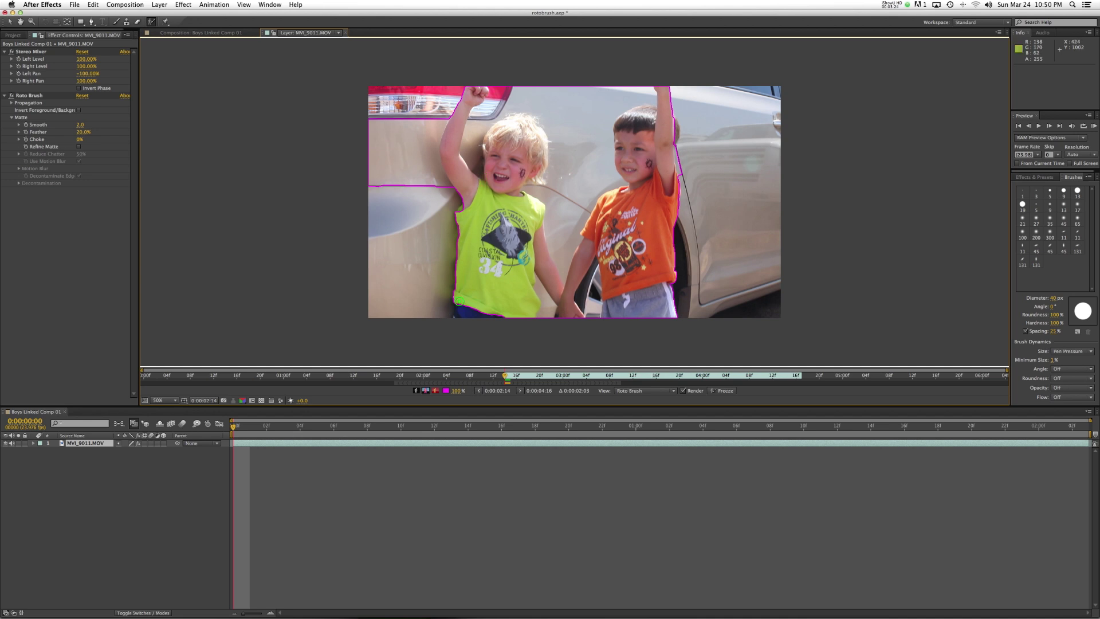
{"action": "left_click_drag", "start_coordinate": [461, 305], "coordinate": [479, 315]}
Refine the Roto Brush selection by subtracting the car background around and between the boys while keeping the dark-haired boy's hair
{"action": "mouse_move", "coordinate": [502, 98]}
{"action": "left_mouse_down"}
{"action": "mouse_move", "coordinate": [616, 102]}
{"action": "mouse_move", "coordinate": [559, 139]}
{"action": "mouse_move", "coordinate": [590, 152]}
{"action": "mouse_move", "coordinate": [589, 164]}
{"action": "mouse_move", "coordinate": [561, 244]}
{"action": "left_mouse_up"}
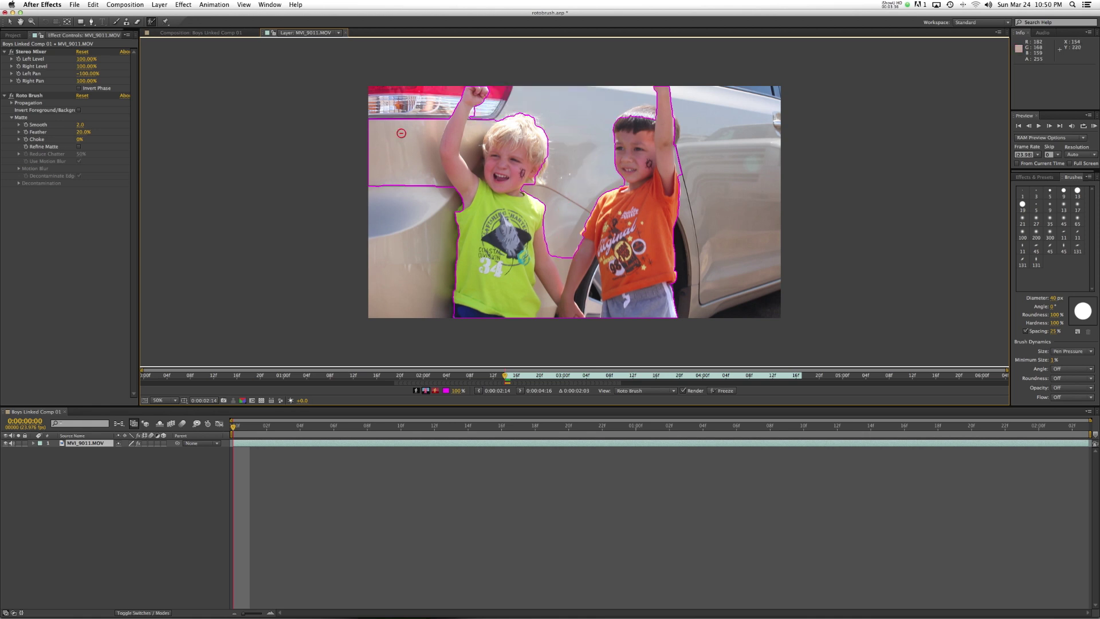
{"action": "left_click_drag", "start_coordinate": [405, 92], "coordinate": [402, 206]}
{"action": "left_click_drag", "start_coordinate": [404, 144], "coordinate": [405, 295]}
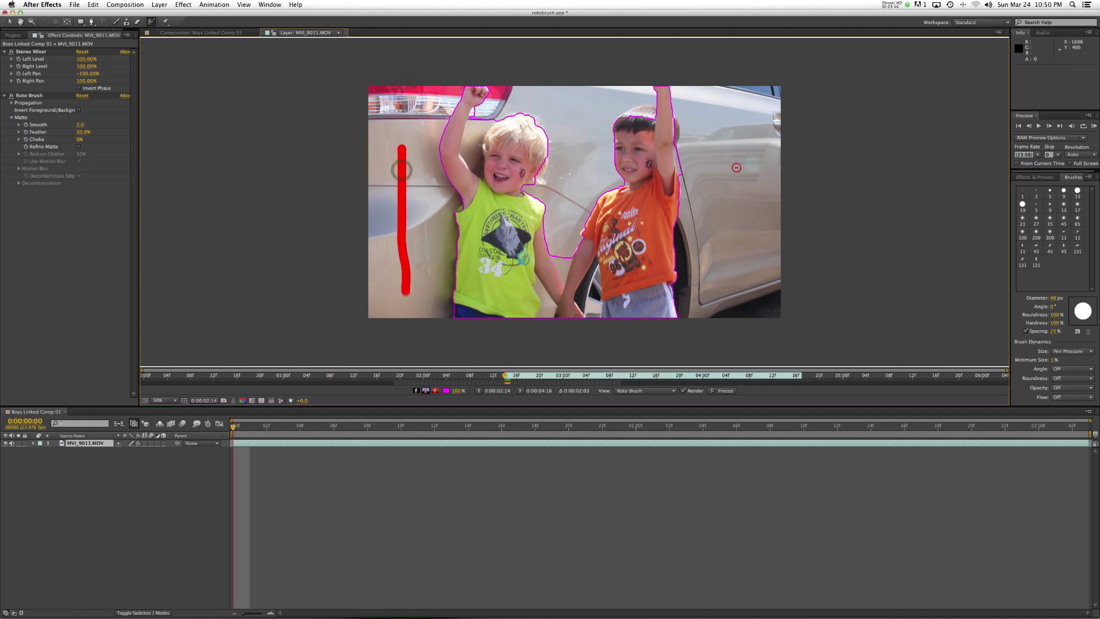
{"action": "mouse_move", "coordinate": [709, 108]}
{"action": "left_mouse_down"}
{"action": "mouse_move", "coordinate": [708, 312]}
{"action": "mouse_move", "coordinate": [708, 110]}
{"action": "left_mouse_up"}
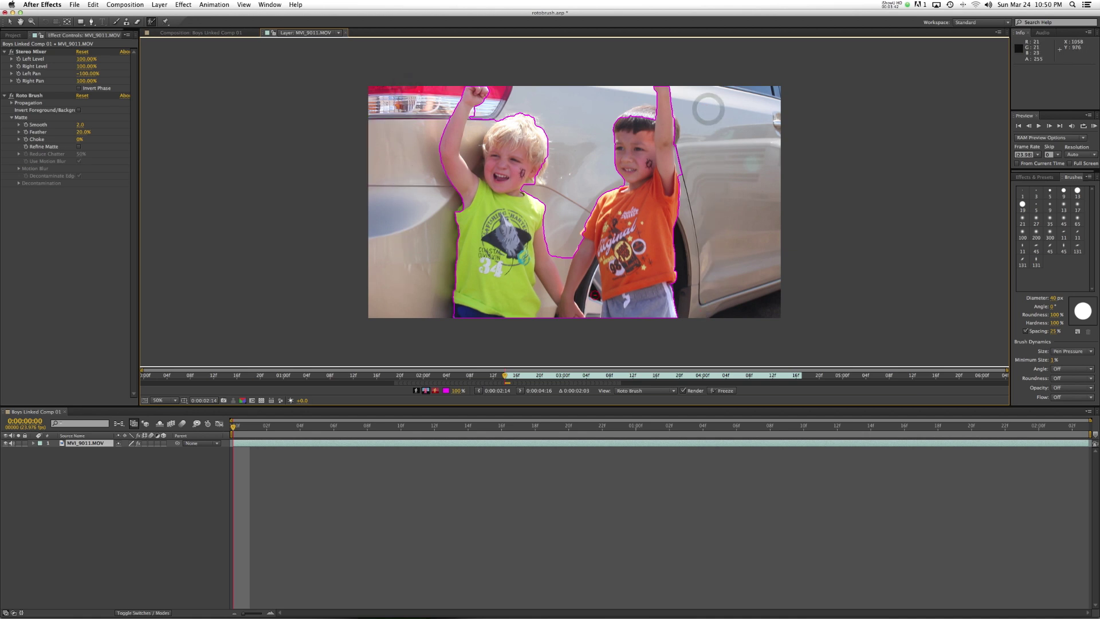
{"action": "mouse_move", "coordinate": [592, 280]}
{"action": "left_mouse_down"}
{"action": "mouse_move", "coordinate": [592, 308]}
{"action": "mouse_move", "coordinate": [546, 315]}
{"action": "mouse_move", "coordinate": [566, 214]}
{"action": "left_mouse_up"}
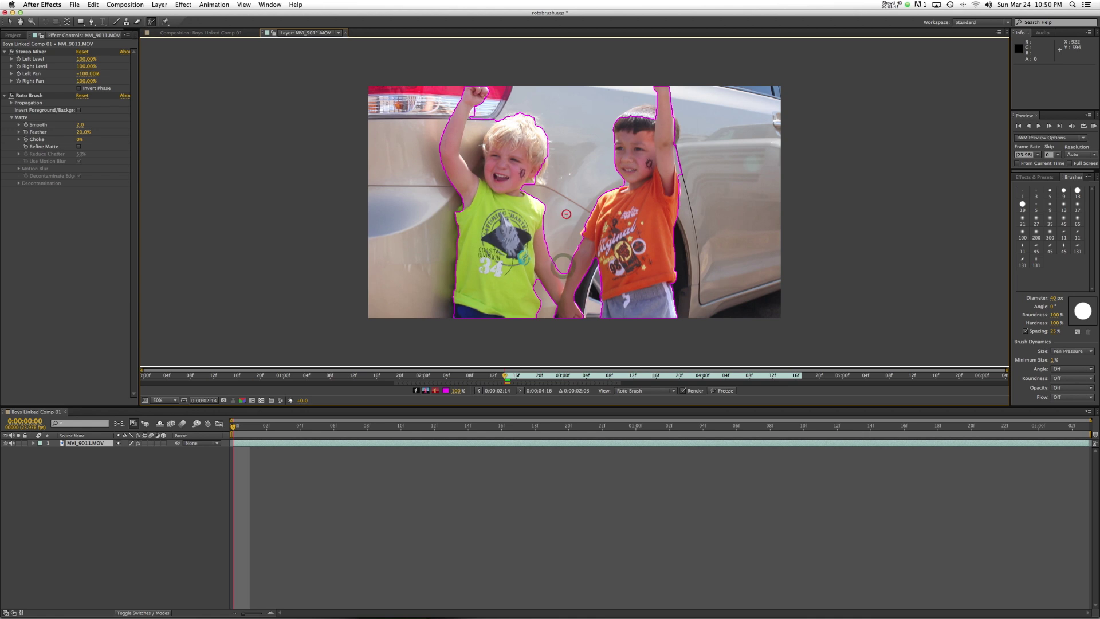
{"action": "left_click_drag", "start_coordinate": [676, 150], "coordinate": [694, 186]}
{"action": "left_click_drag", "start_coordinate": [651, 112], "coordinate": [631, 135]}
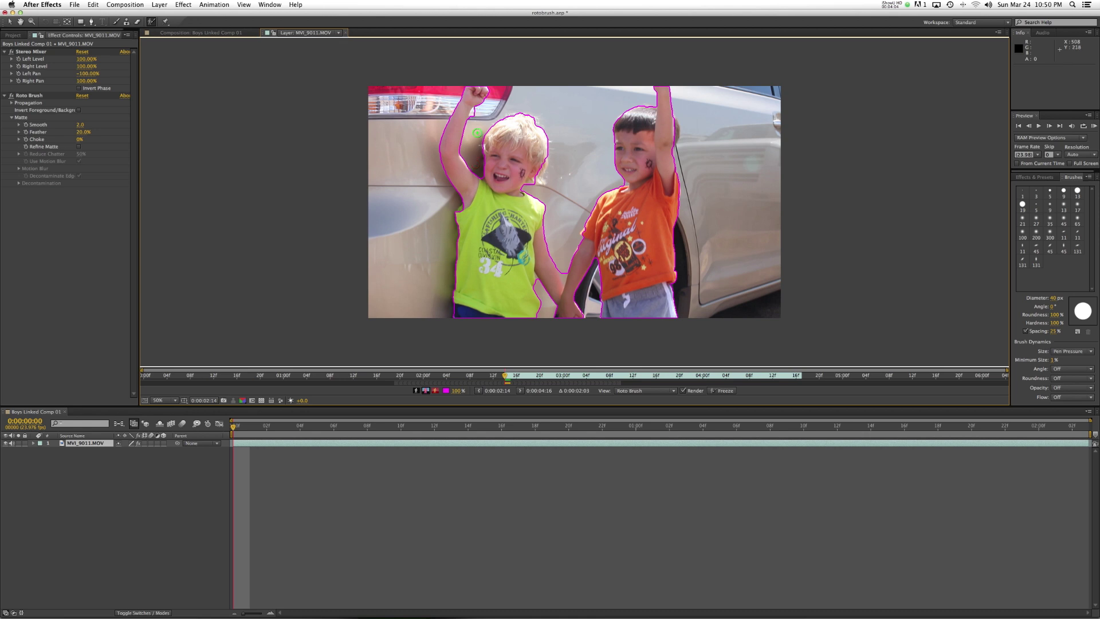
Subtract the tail-light area beside the blond boy's raised wrist from the Roto Brush selection
{"action": "key", "text": "period"}
{"action": "key", "text": "period"}
{"action": "key", "text": "period"}
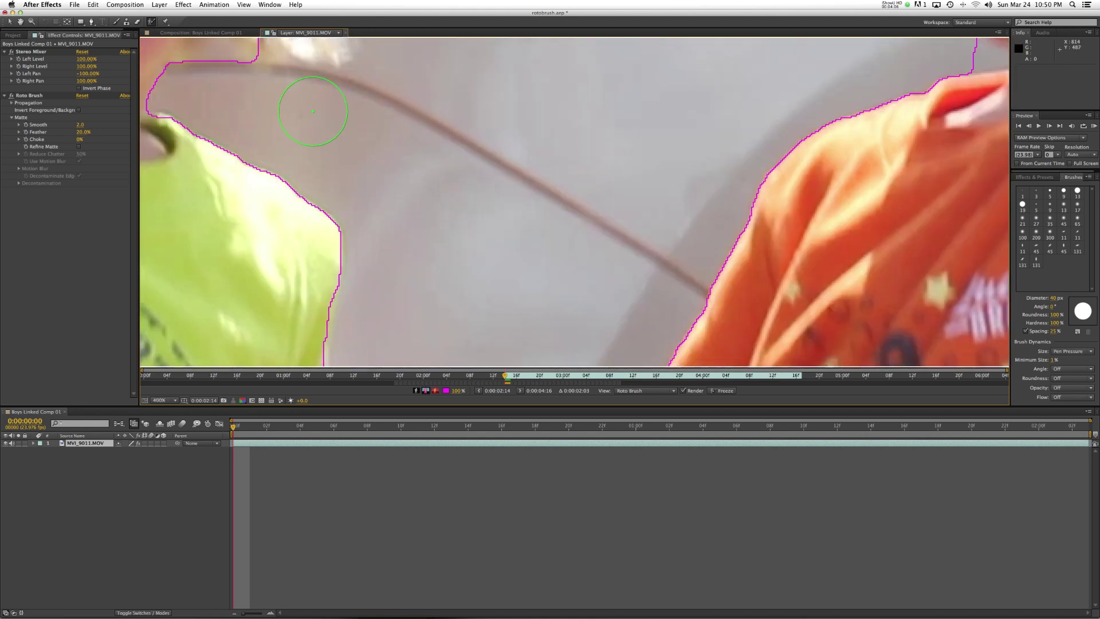
{"action": "key", "text": "space"}
{"action": "left_click_drag", "start_coordinate": [306, 111], "coordinate": [549, 256]}
{"action": "left_click_drag", "start_coordinate": [298, 133], "coordinate": [621, 267]}
{"action": "left_click_drag", "start_coordinate": [466, 149], "coordinate": [577, 229]}
{"action": "mouse_move", "coordinate": [504, 123]}
{"action": "left_mouse_down"}
{"action": "mouse_move", "coordinate": [568, 249]}
{"action": "mouse_move", "coordinate": [563, 291]}
{"action": "left_mouse_up"}
{"action": "left_click_drag", "start_coordinate": [527, 118], "coordinate": [532, 215]}
{"action": "left_click_drag", "start_coordinate": [539, 158], "coordinate": [529, 227]}
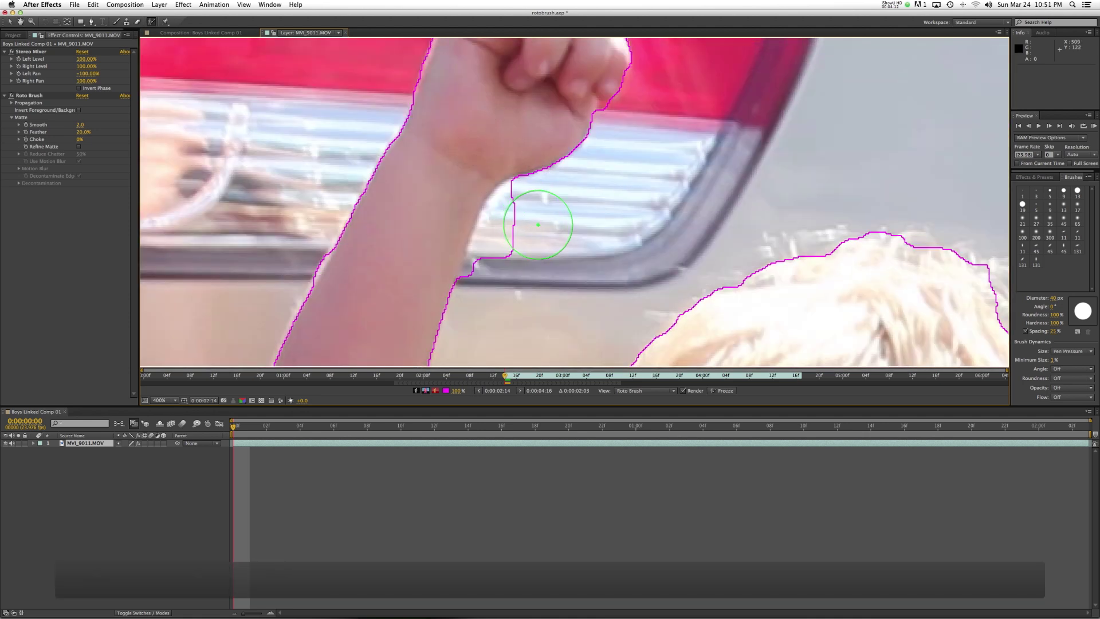
{"action": "left_click_drag", "start_coordinate": [535, 206], "coordinate": [504, 267]}
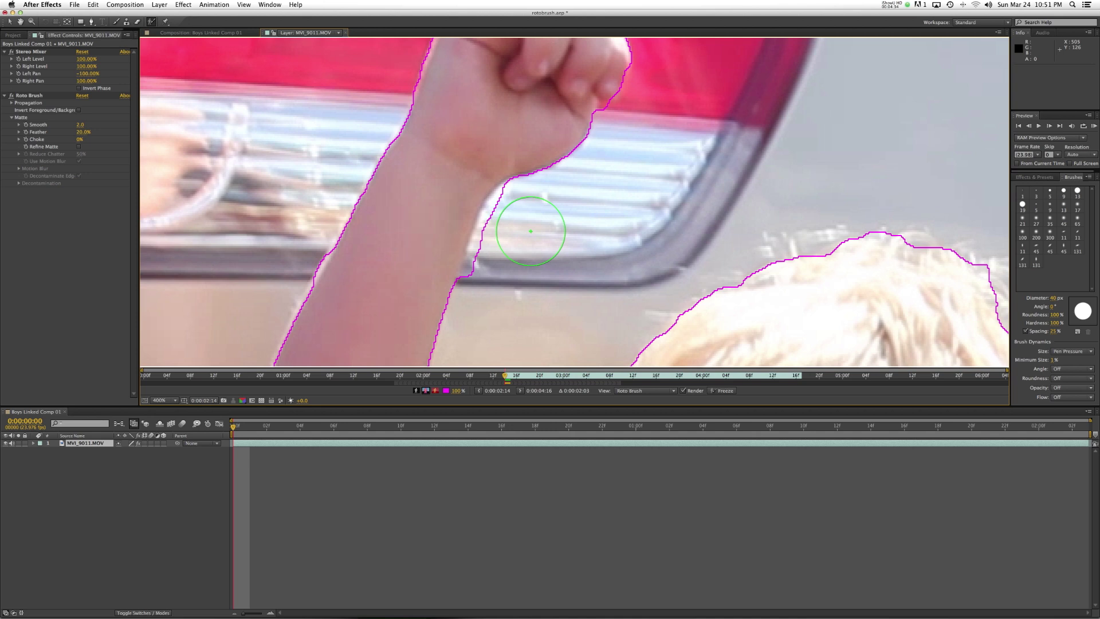
Reduce the brush diameter to 10 px and tighten the selection along the inner edge of the raised wrist and forearm
{"action": "left_click_drag", "start_coordinate": [531, 232], "coordinate": [532, 232]}
{"action": "mouse_move", "coordinate": [505, 195]}
{"action": "left_mouse_down"}
{"action": "mouse_move", "coordinate": [465, 287]}
{"action": "mouse_move", "coordinate": [493, 211]}
{"action": "left_mouse_up"}
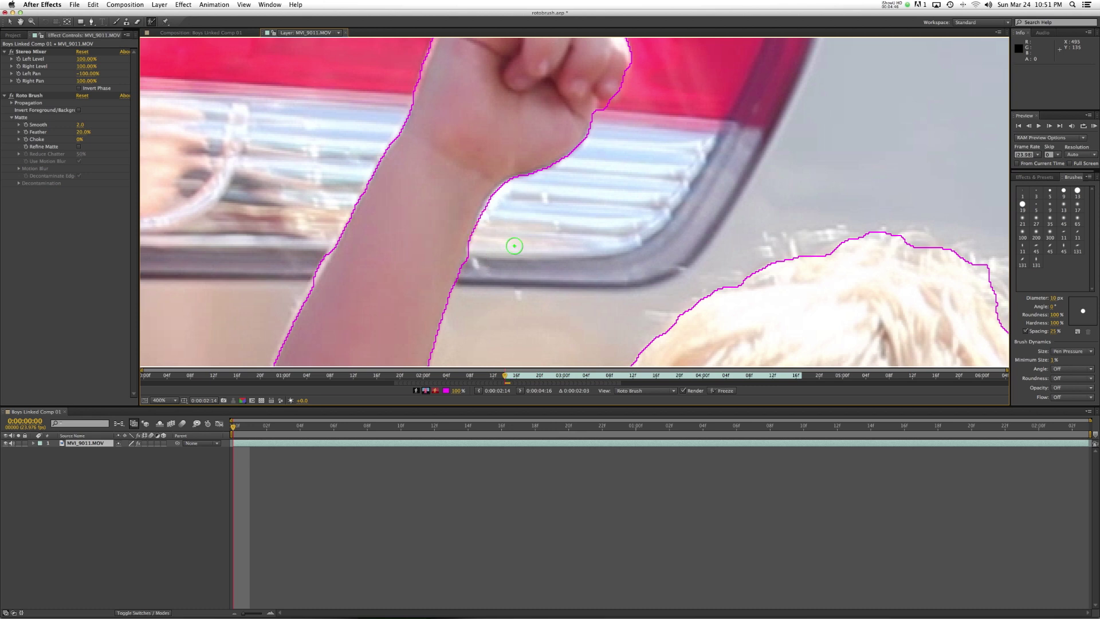
{"action": "left_click_drag", "start_coordinate": [473, 257], "coordinate": [477, 251]}
Try a foreground stroke along the outer edge of the blond boy's raised forearm, and undo it
{"action": "key", "text": "space"}
{"action": "left_click_drag", "start_coordinate": [632, 137], "coordinate": [694, 143]}
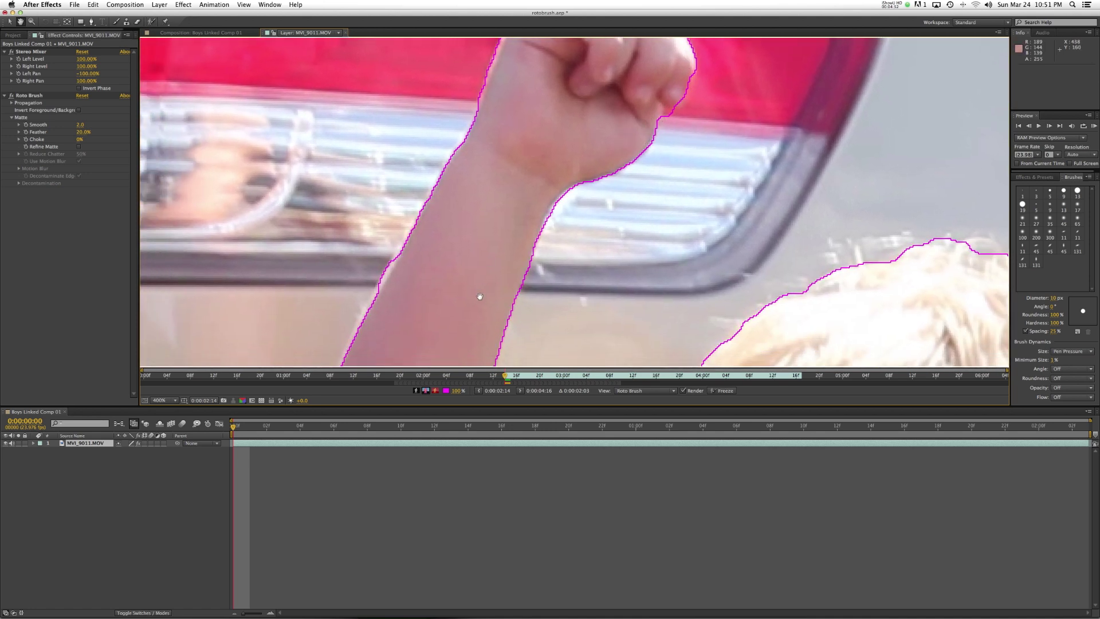
{"action": "left_click_drag", "start_coordinate": [480, 296], "coordinate": [544, 216]}
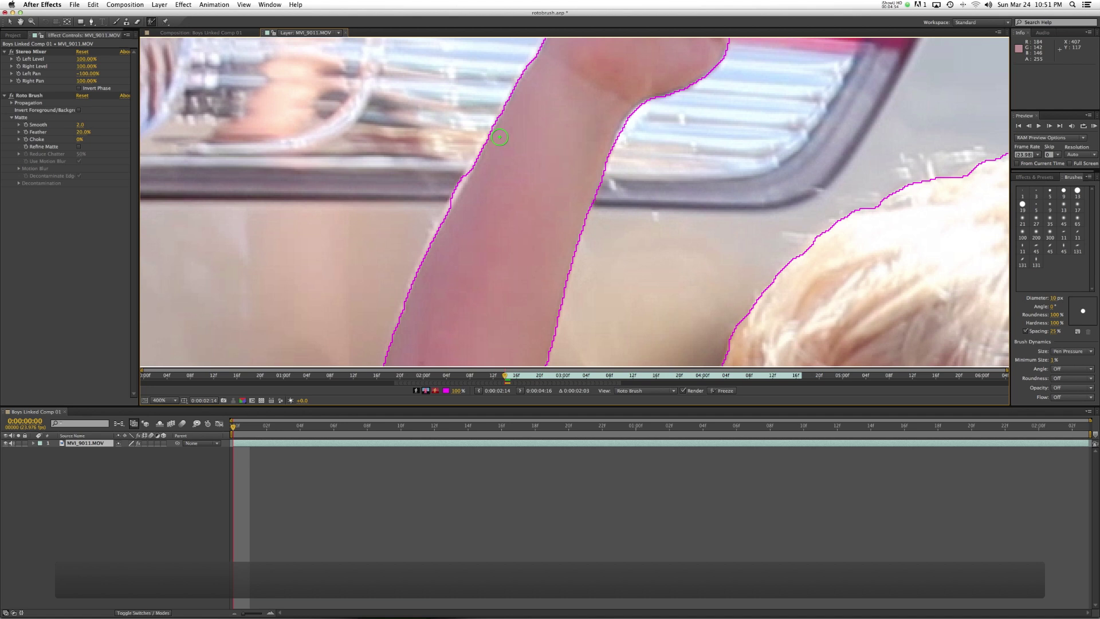
{"action": "mouse_move", "coordinate": [479, 167]}
{"action": "left_mouse_down"}
{"action": "mouse_move", "coordinate": [437, 236]}
{"action": "mouse_move", "coordinate": [416, 300]}
{"action": "left_mouse_up"}
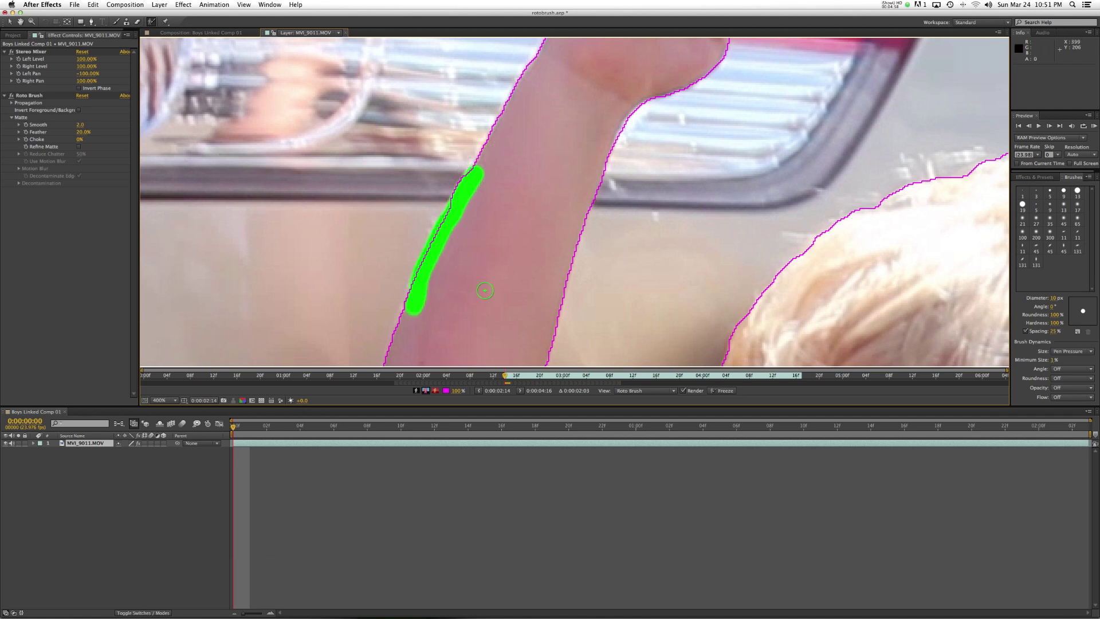
{"action": "key", "text": "super+z"}
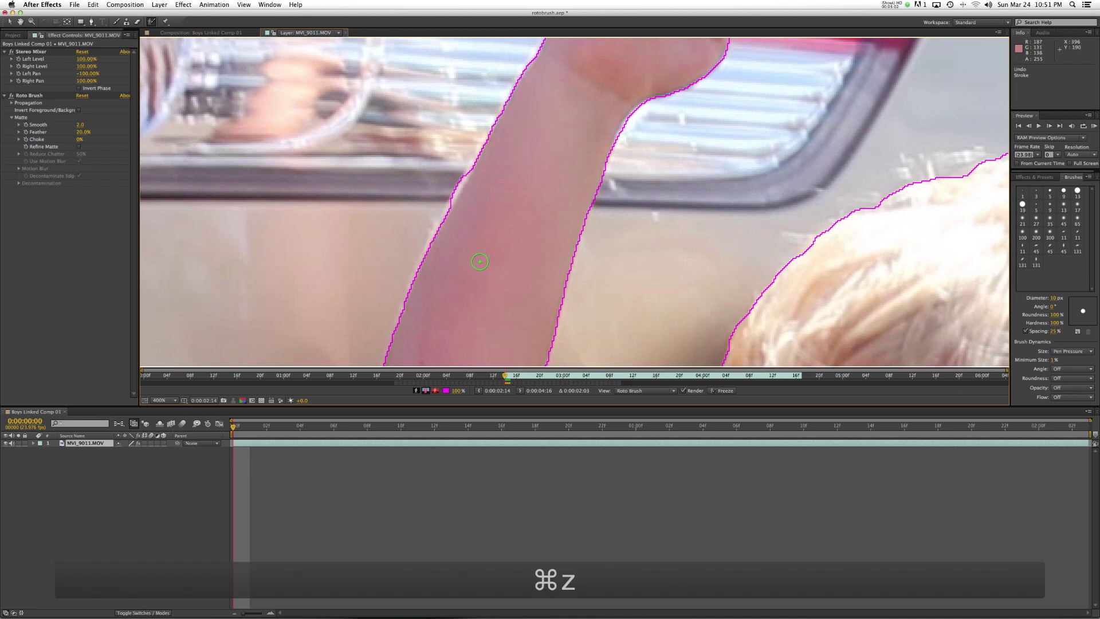
Reduce the brush diameter to 7 px and subtract background along the outer edge of the blond boy's raised arm
{"action": "key", "text": "space"}
{"action": "left_click_drag", "start_coordinate": [480, 261], "coordinate": [552, 98]}
{"action": "left_click_drag", "start_coordinate": [525, 237], "coordinate": [483, 115]}
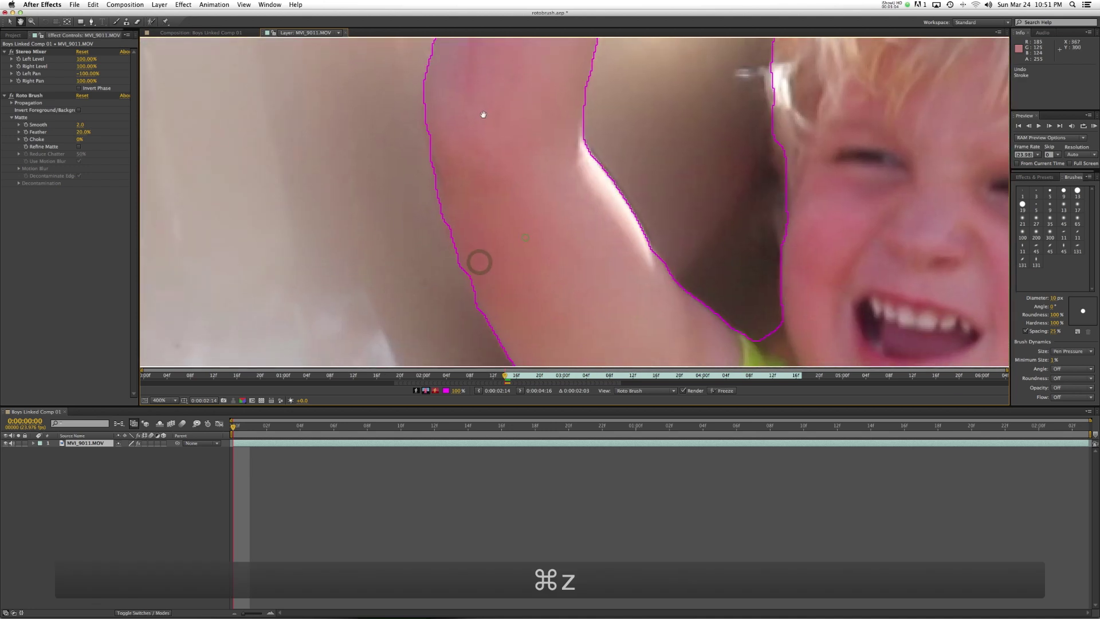
{"action": "left_click_drag", "start_coordinate": [495, 274], "coordinate": [475, 227]}
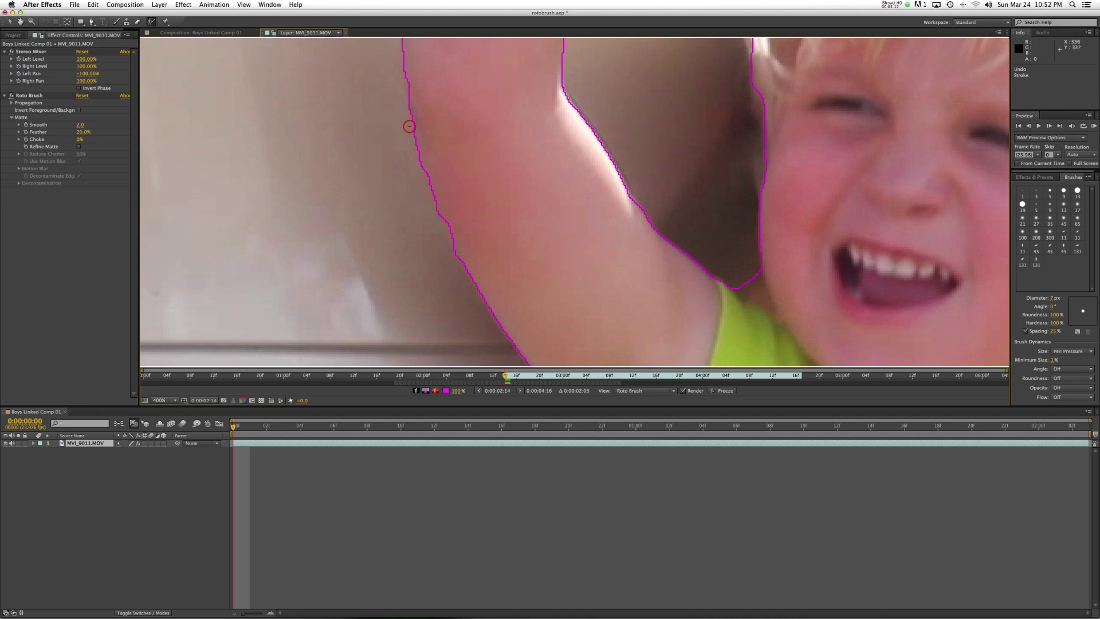
{"action": "mouse_move", "coordinate": [409, 126]}
{"action": "left_mouse_down"}
{"action": "mouse_move", "coordinate": [454, 273]}
{"action": "mouse_move", "coordinate": [455, 232]}
{"action": "mouse_move", "coordinate": [428, 145]}
{"action": "left_mouse_up"}
Add the light hair tuft beside the blond boy's temple, on the raised-arm side, to the Roto Brush selection
{"action": "mouse_move", "coordinate": [805, 127]}
{"action": "left_mouse_down"}
{"action": "mouse_move", "coordinate": [741, 291]}
{"action": "mouse_move", "coordinate": [698, 234]}
{"action": "mouse_move", "coordinate": [703, 279]}
{"action": "left_mouse_up"}
{"action": "left_click", "coordinate": [692, 184]}
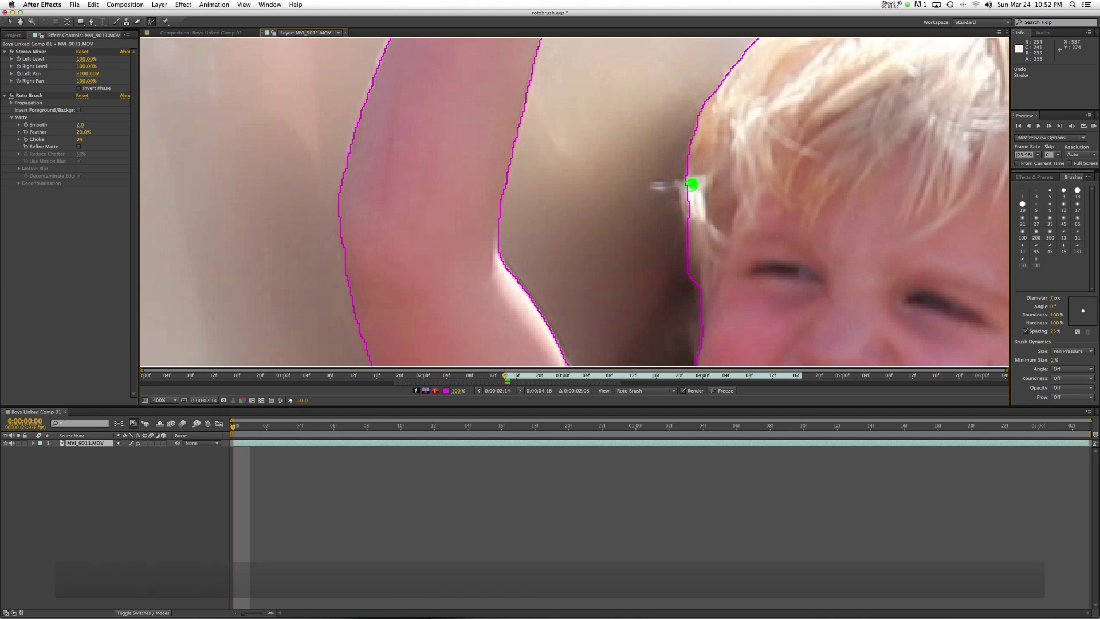
{"action": "left_click_drag", "start_coordinate": [692, 183], "coordinate": [690, 191]}
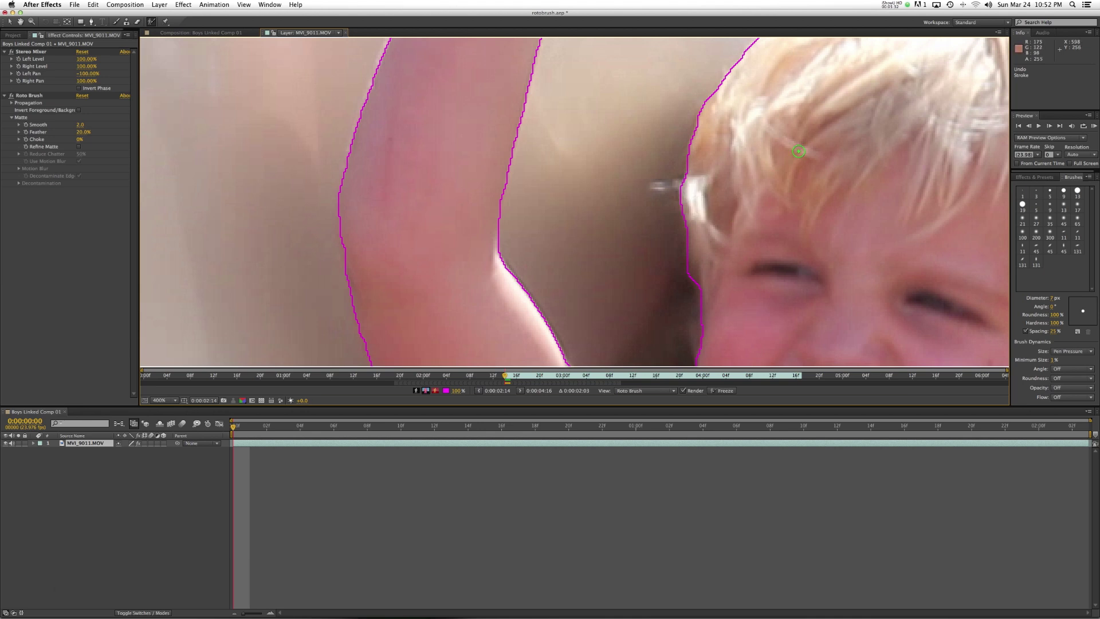
Add the blond boy's hair on the side facing the other boy, down to behind the ear, to the selection
{"action": "key", "text": "space"}
{"action": "left_click_drag", "start_coordinate": [798, 151], "coordinate": [601, 275]}
{"action": "left_click_drag", "start_coordinate": [825, 135], "coordinate": [693, 194]}
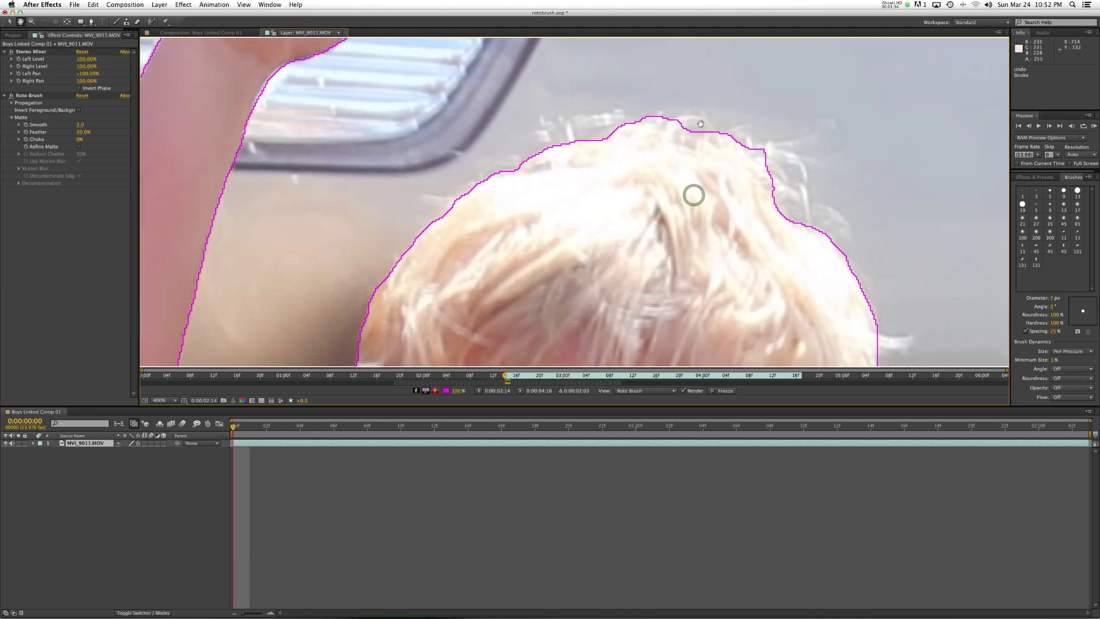
{"action": "left_click_drag", "start_coordinate": [766, 245], "coordinate": [673, 125]}
{"action": "mouse_move", "coordinate": [753, 221]}
{"action": "left_mouse_down"}
{"action": "mouse_move", "coordinate": [703, 148]}
{"action": "mouse_move", "coordinate": [742, 147]}
{"action": "mouse_move", "coordinate": [723, 148]}
{"action": "left_mouse_up"}
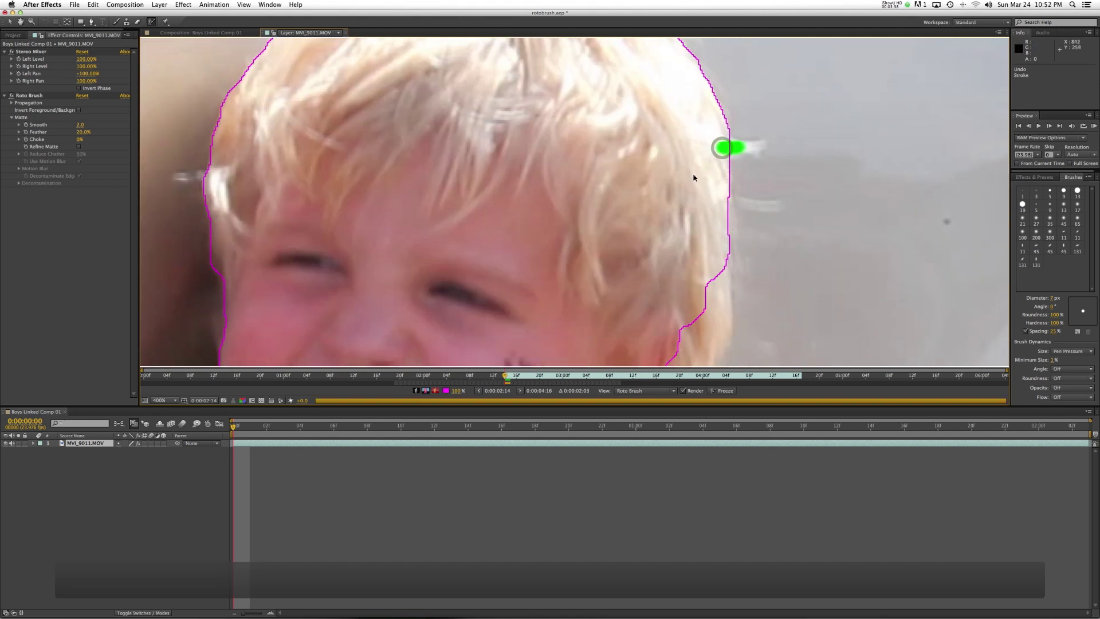
{"action": "mouse_move", "coordinate": [724, 195]}
{"action": "left_mouse_down"}
{"action": "mouse_move", "coordinate": [725, 258]}
{"action": "mouse_move", "coordinate": [723, 198]}
{"action": "left_mouse_up"}
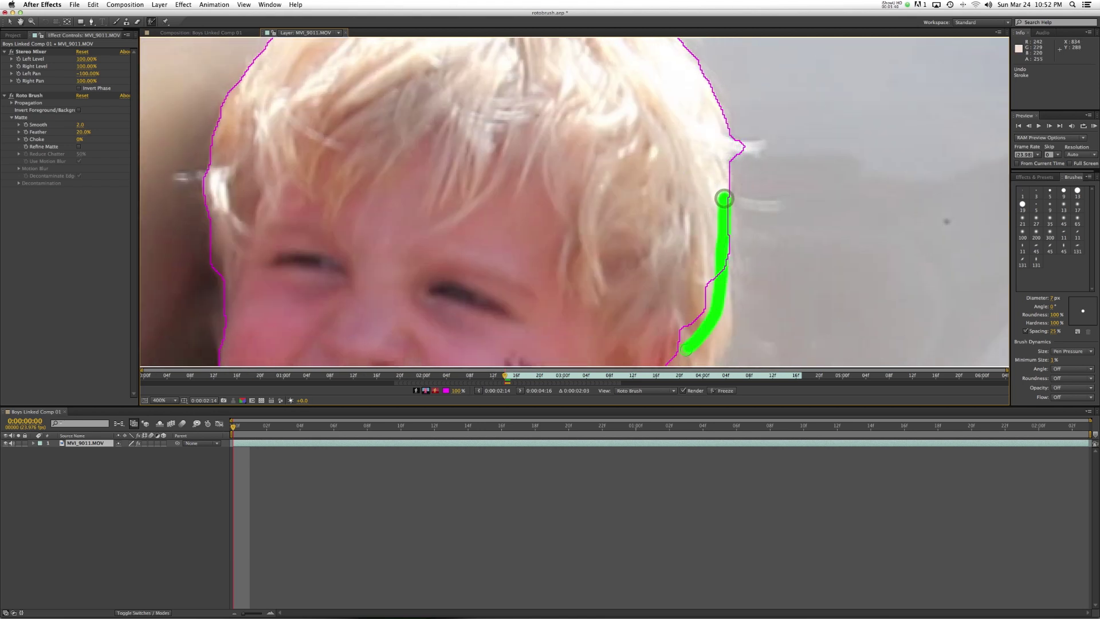
{"action": "scroll", "coordinate": [658, 306], "scroll_direction": "down", "scroll_amount": 8}
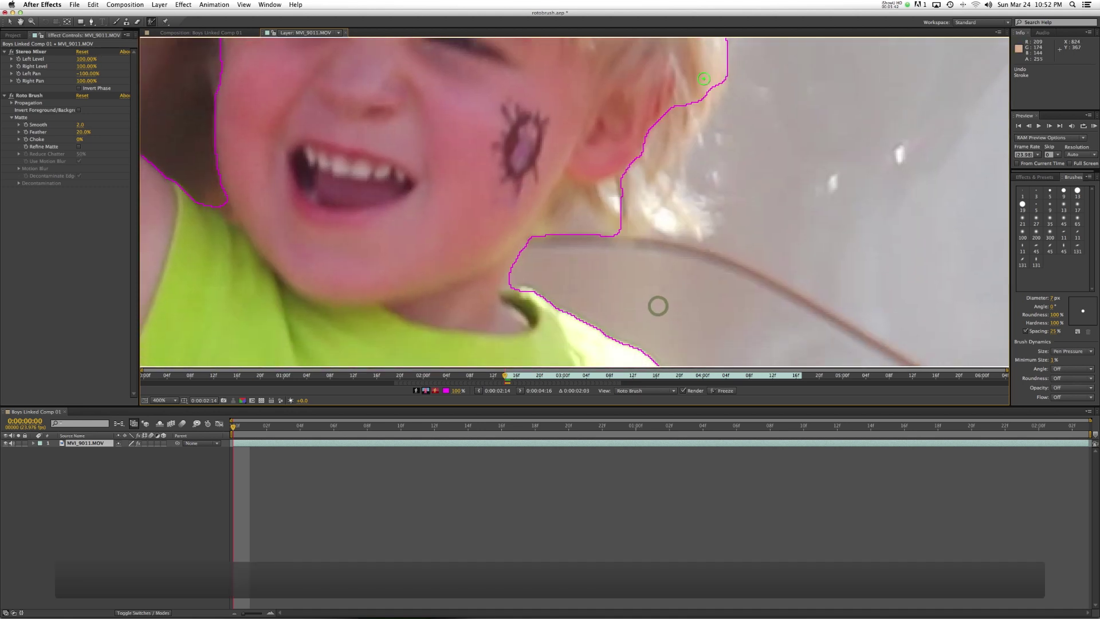
{"action": "mouse_move", "coordinate": [704, 78]}
{"action": "left_mouse_down"}
{"action": "mouse_move", "coordinate": [647, 164]}
{"action": "mouse_move", "coordinate": [659, 197]}
{"action": "left_mouse_up"}
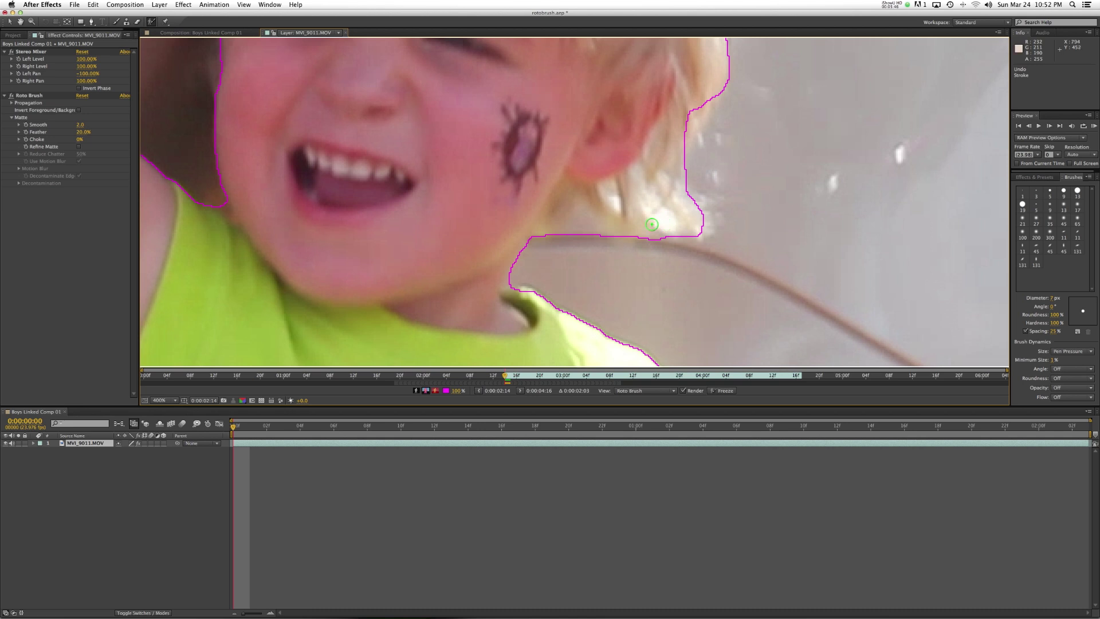
Subtract the background between the blond boy's neck and hair, and add the hair tips below his ear back to the selection
{"action": "mouse_move", "coordinate": [597, 240]}
{"action": "left_mouse_down"}
{"action": "mouse_move", "coordinate": [583, 208]}
{"action": "mouse_move", "coordinate": [574, 253]}
{"action": "left_mouse_up"}
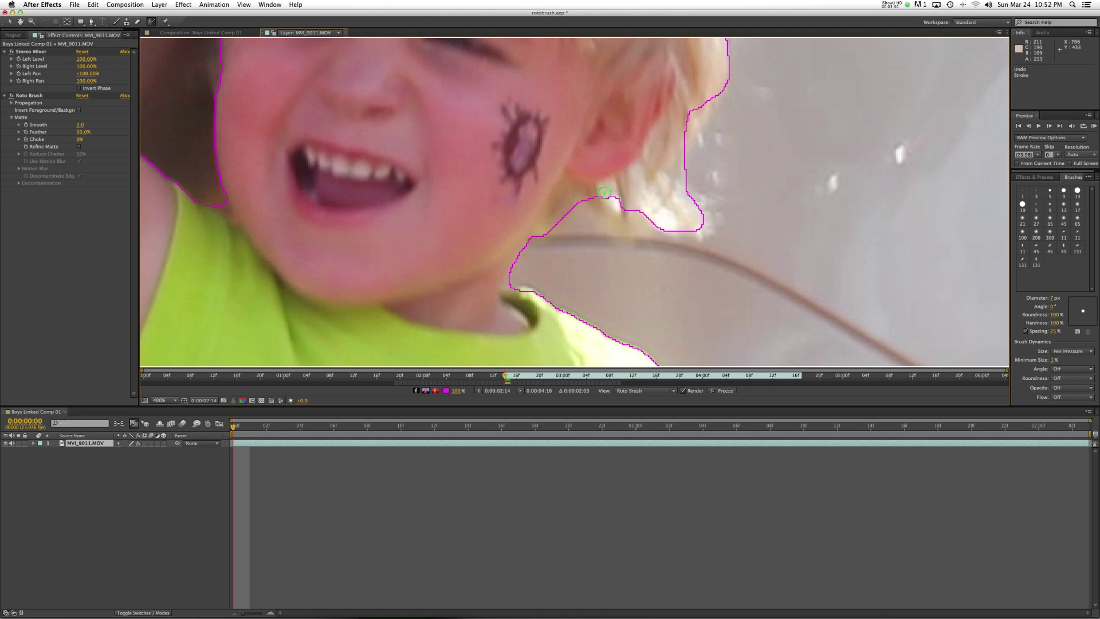
{"action": "mouse_move", "coordinate": [604, 193]}
{"action": "left_mouse_down"}
{"action": "mouse_move", "coordinate": [643, 203]}
{"action": "mouse_move", "coordinate": [662, 228]}
{"action": "left_mouse_up"}
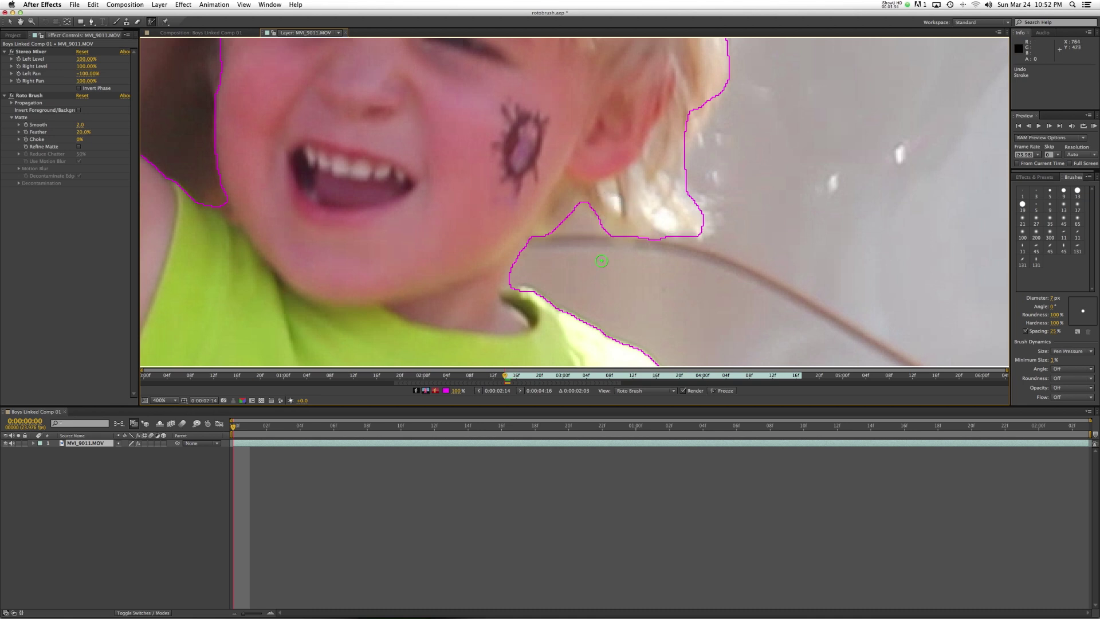
Subtract the background in the V-shaped gap between the two boys' lowered arms
{"action": "left_click_drag", "start_coordinate": [610, 317], "coordinate": [544, 102]}
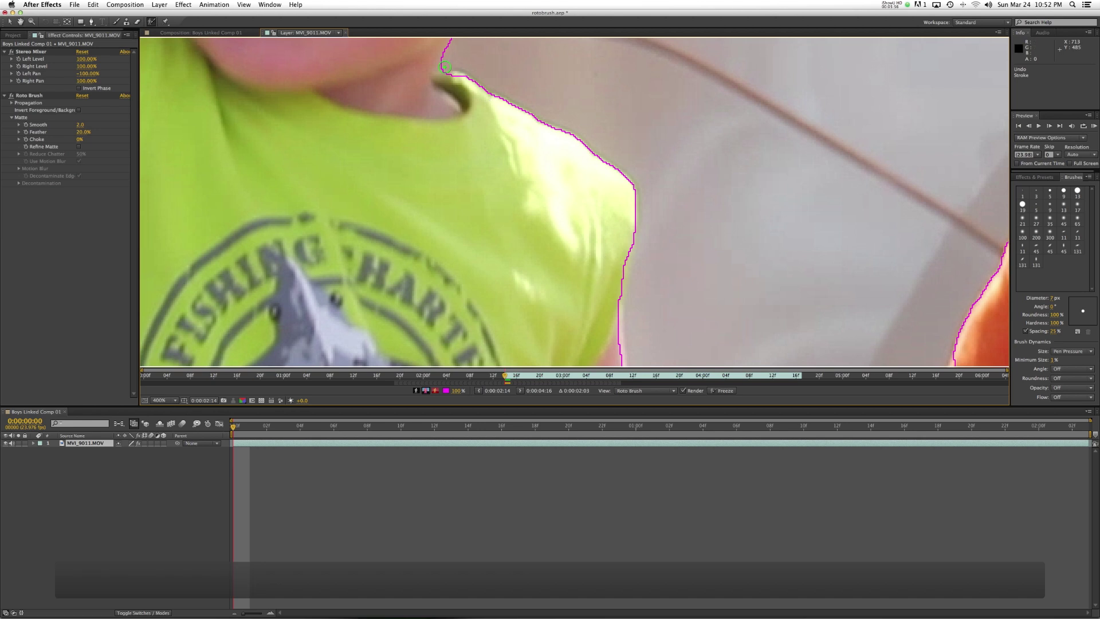
{"action": "left_click_drag", "start_coordinate": [608, 234], "coordinate": [575, 35]}
{"action": "left_click_drag", "start_coordinate": [593, 196], "coordinate": [570, 58]}
{"action": "scroll", "coordinate": [608, 232], "scroll_direction": "down", "scroll_amount": 6}
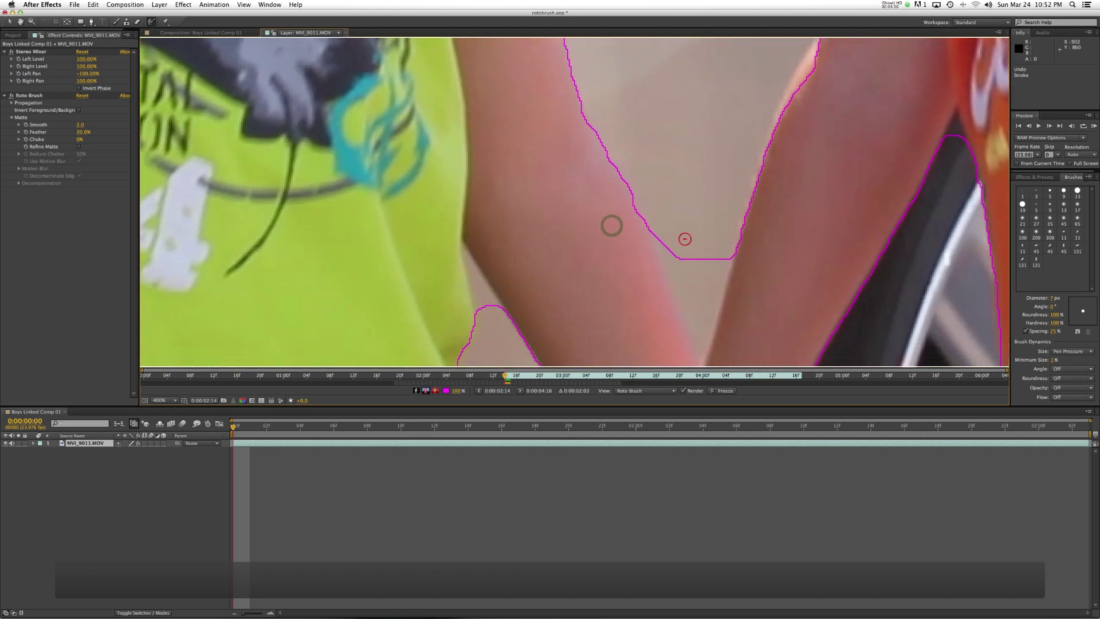
{"action": "mouse_move", "coordinate": [681, 235]}
{"action": "left_mouse_down", "text": "alt"}
{"action": "mouse_move", "coordinate": [691, 329]}
{"action": "mouse_move", "coordinate": [710, 242]}
{"action": "left_mouse_up", "text": "alt"}
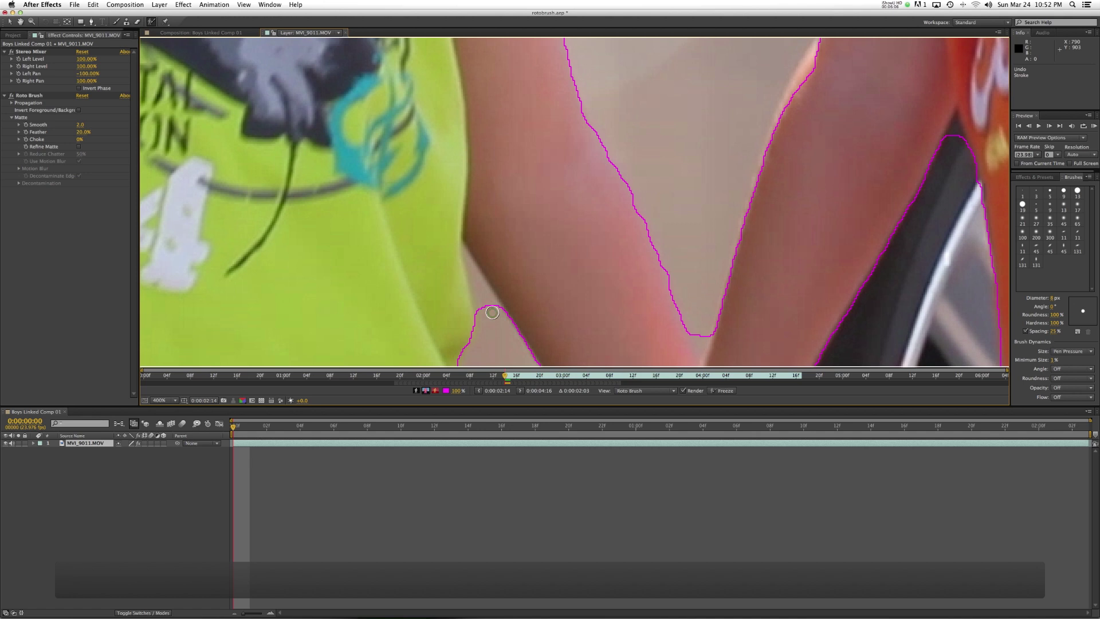
Reduce the brush diameter to 3 px and subtract the leftover background between the green shirt and arm and where the arms meet
{"action": "mouse_move", "coordinate": [492, 312]}
{"action": "left_mouse_down", "text": "super"}
{"action": "mouse_move", "coordinate": [502, 312]}
{"action": "mouse_move", "coordinate": [488, 312]}
{"action": "left_mouse_up", "text": "super"}
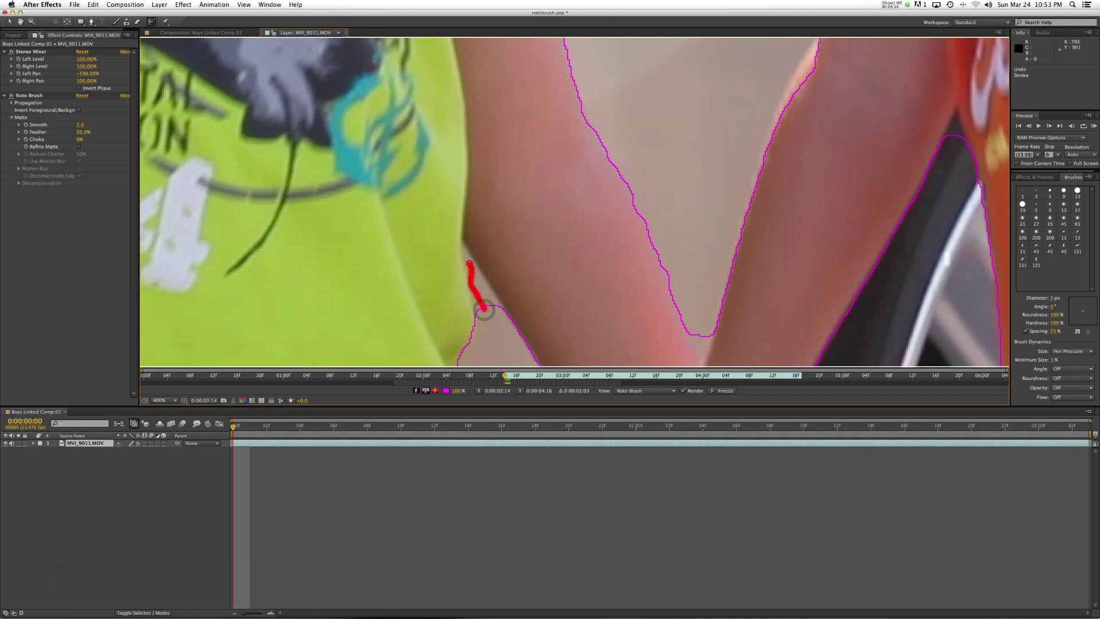
{"action": "mouse_move", "coordinate": [484, 309]}
{"action": "left_mouse_down", "text": "alt"}
{"action": "mouse_move", "coordinate": [484, 295]}
{"action": "mouse_move", "coordinate": [501, 319]}
{"action": "left_mouse_up", "text": "alt"}
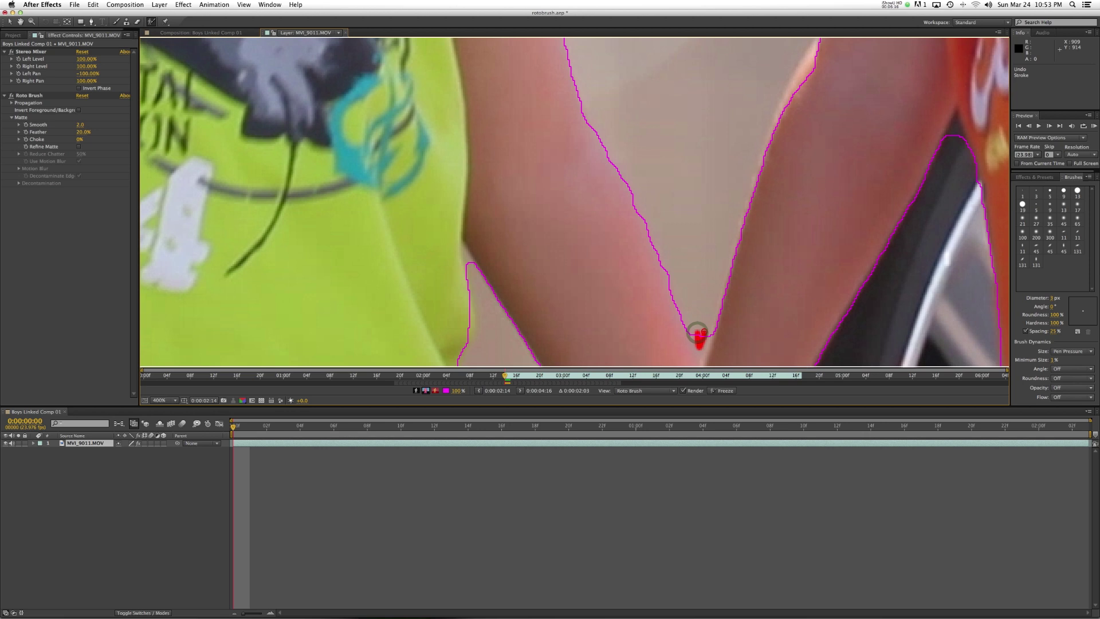
{"action": "left_click_drag", "start_coordinate": [697, 332], "coordinate": [702, 345], "text": "alt"}
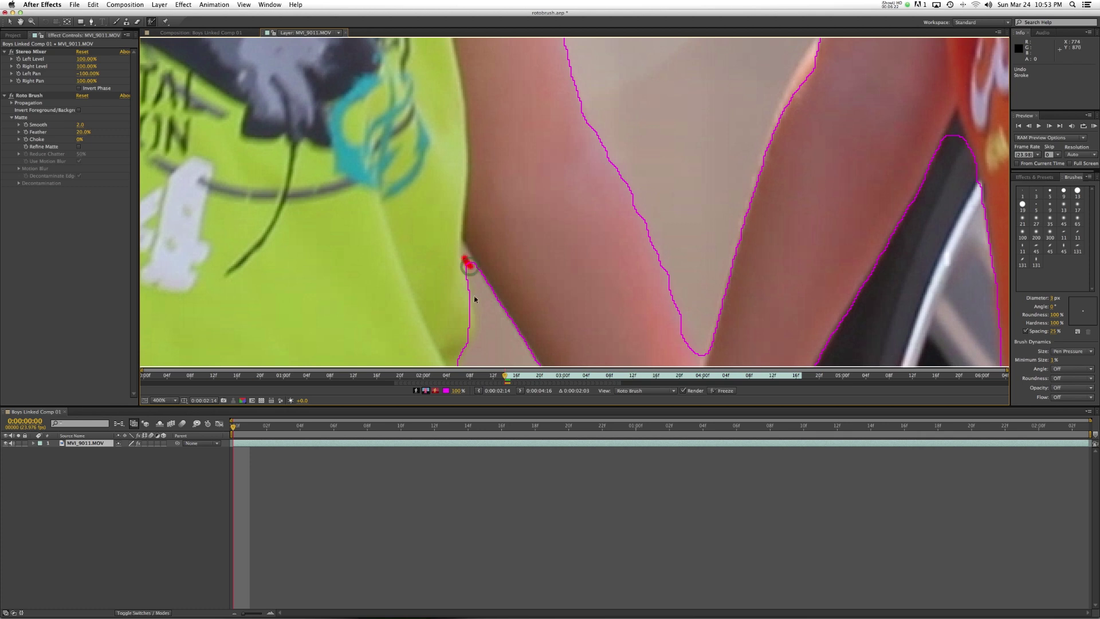
{"action": "left_click_drag", "start_coordinate": [467, 267], "coordinate": [467, 267], "text": "alt"}
Subtract the background at the upper tip of the gap between the dark-haired boy's lowered arm and his orange shirt
{"action": "key", "text": "space"}
{"action": "mouse_move", "coordinate": [587, 299]}
{"action": "left_mouse_down"}
{"action": "mouse_move", "coordinate": [579, 128]}
{"action": "mouse_move", "coordinate": [470, 131]}
{"action": "left_mouse_up"}
{"action": "left_click_drag", "start_coordinate": [766, 204], "coordinate": [662, 226]}
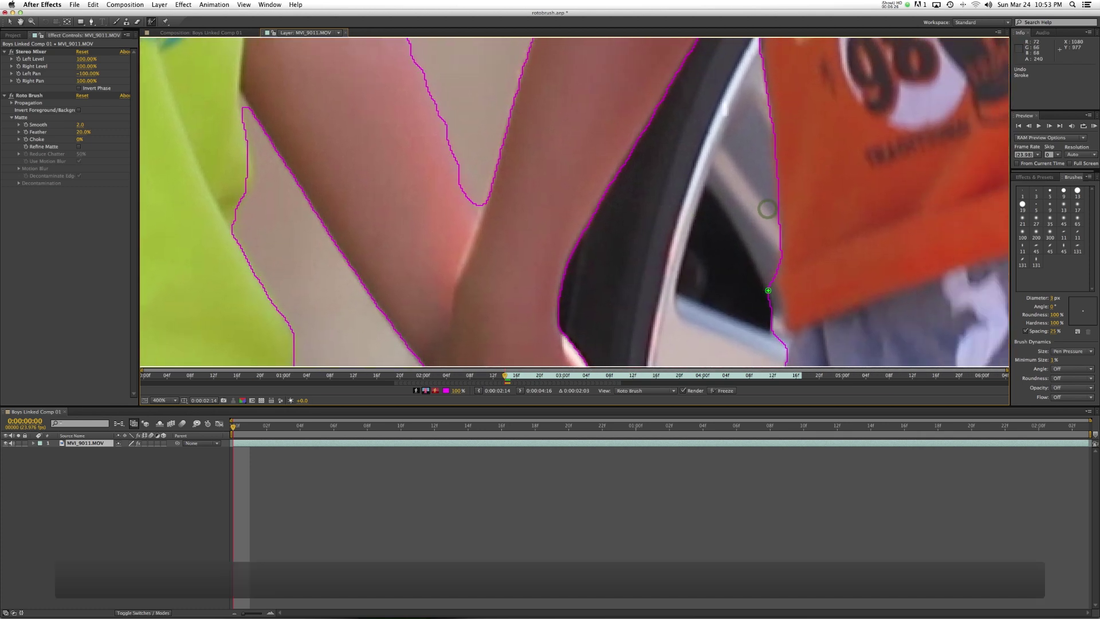
{"action": "left_click_drag", "start_coordinate": [766, 282], "coordinate": [780, 353], "text": "alt"}
{"action": "mouse_move", "coordinate": [787, 164]}
{"action": "left_mouse_down"}
{"action": "mouse_move", "coordinate": [712, 239]}
{"action": "mouse_move", "coordinate": [671, 362]}
{"action": "left_mouse_up"}
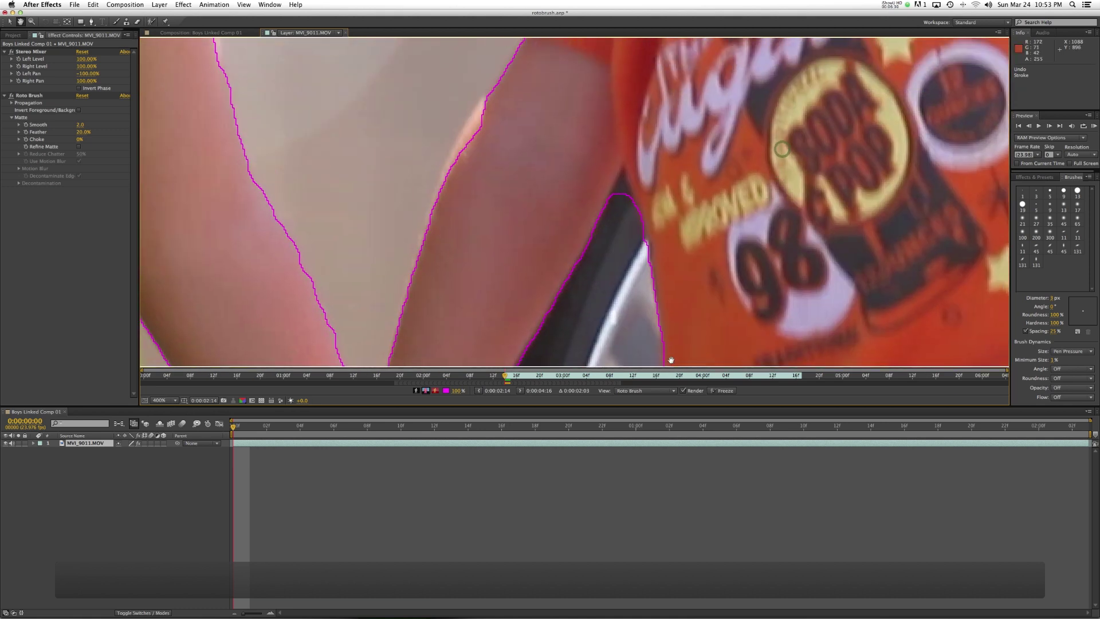
{"action": "left_click_drag", "start_coordinate": [620, 180], "coordinate": [620, 181], "text": "alt"}
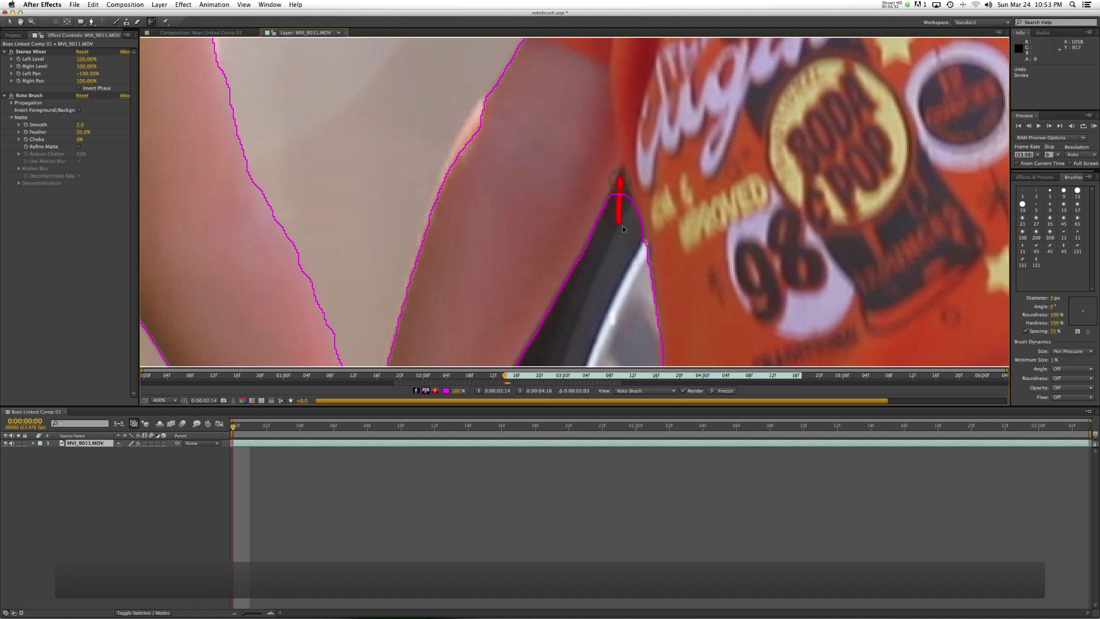
Add the outer edge of the orange shirt's sleeve, below the dark-haired boy's raised arm, to the selection
{"action": "key", "text": "space"}
{"action": "left_click_drag", "start_coordinate": [879, 246], "coordinate": [520, 220]}
{"action": "scroll", "coordinate": [524, 229], "scroll_direction": "right", "scroll_amount": 5}
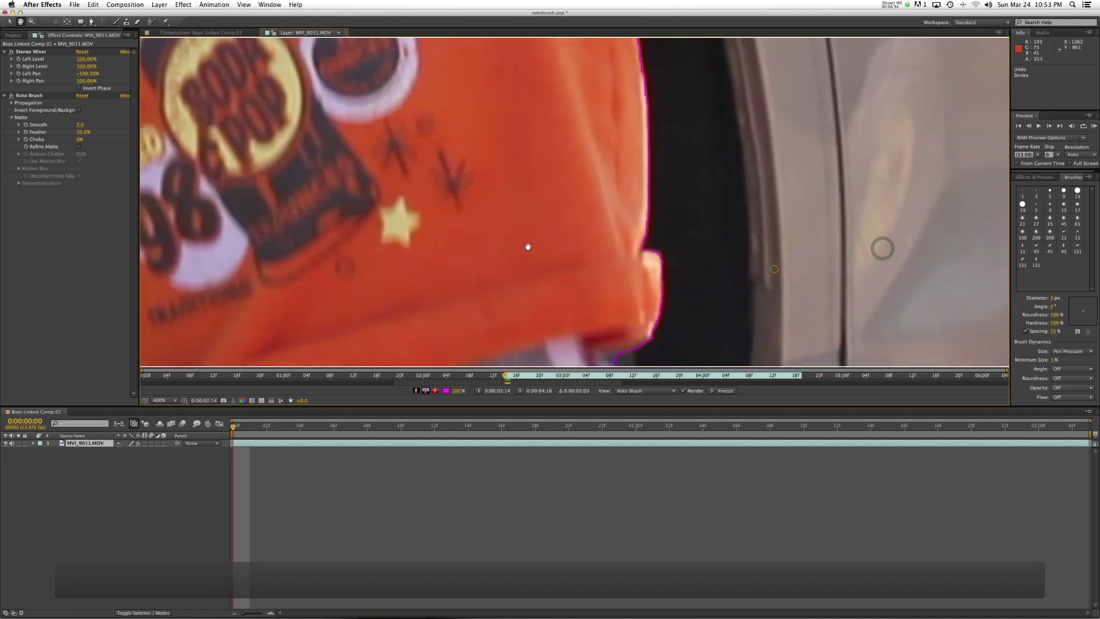
{"action": "scroll", "coordinate": [521, 172], "scroll_direction": "down", "scroll_amount": 8}
{"action": "scroll", "coordinate": [580, 199], "scroll_direction": "down", "scroll_amount": 5}
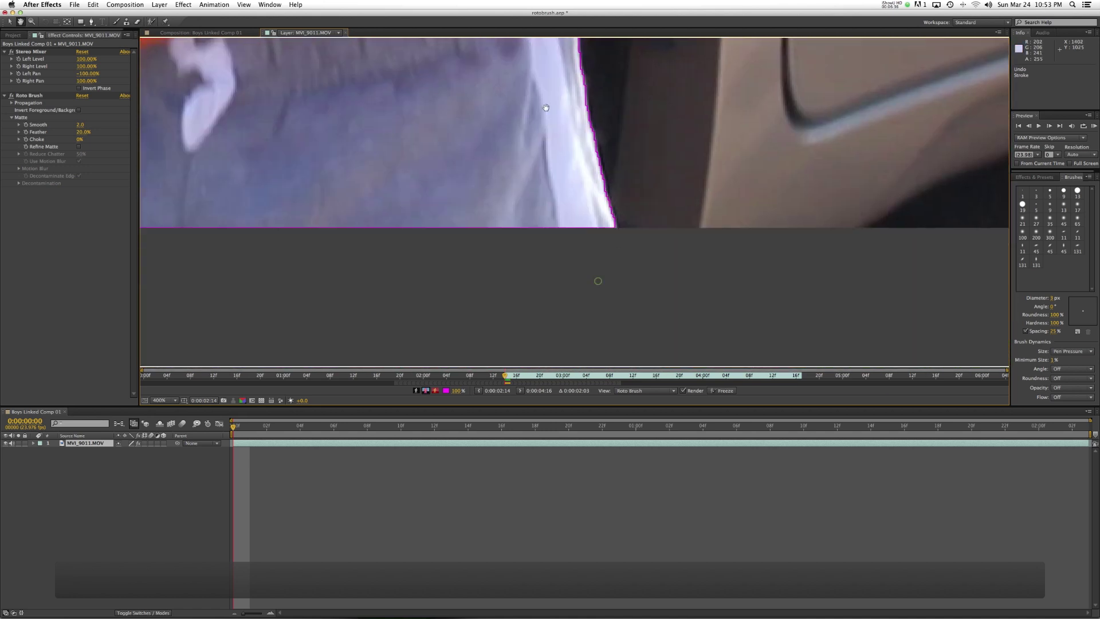
{"action": "scroll", "coordinate": [596, 277], "scroll_direction": "up", "scroll_amount": 15}
{"action": "scroll", "coordinate": [635, 273], "scroll_direction": "up", "scroll_amount": 15}
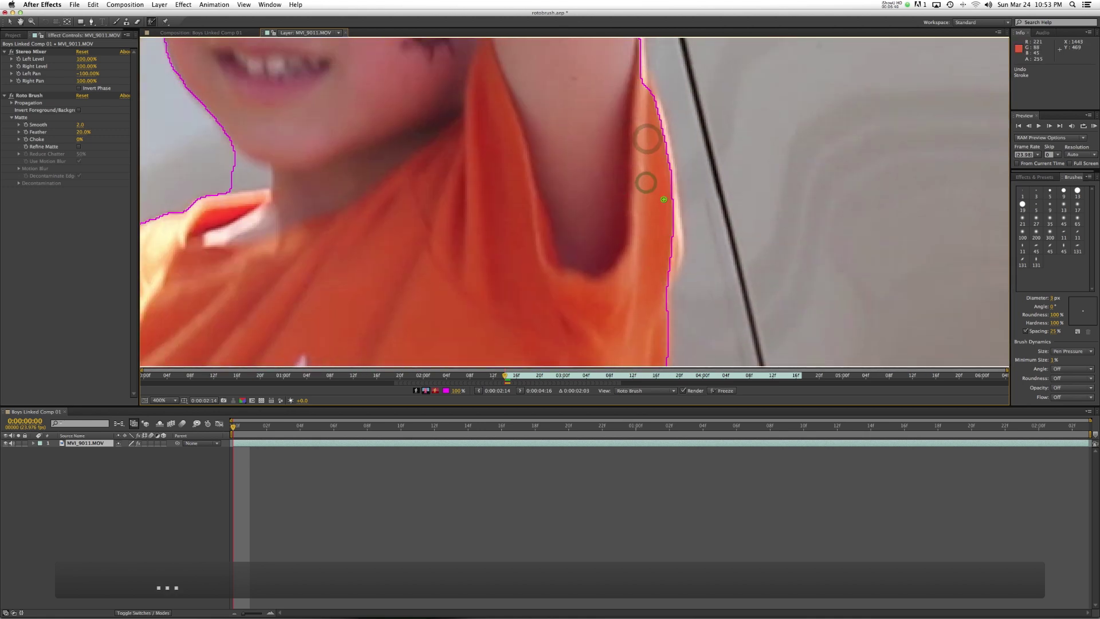
{"action": "left_click_drag", "start_coordinate": [656, 106], "coordinate": [658, 123]}
{"action": "left_click_drag", "start_coordinate": [667, 187], "coordinate": [674, 259]}
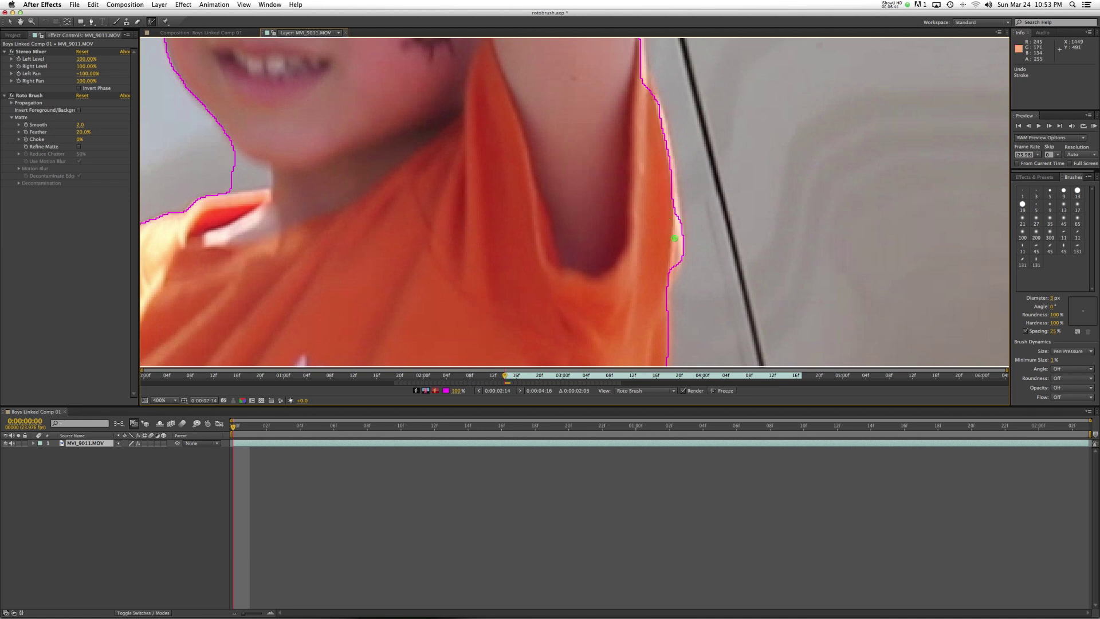
{"action": "left_click_drag", "start_coordinate": [675, 219], "coordinate": [670, 264]}
Add the outer edge of the dark-haired boy's raised arm, from the sleeve up to the elbow, to the selection
{"action": "key", "text": "space"}
{"action": "mouse_move", "coordinate": [643, 97]}
{"action": "left_mouse_down"}
{"action": "mouse_move", "coordinate": [648, 265]}
{"action": "mouse_move", "coordinate": [647, 202]}
{"action": "mouse_move", "coordinate": [651, 249]}
{"action": "left_mouse_up"}
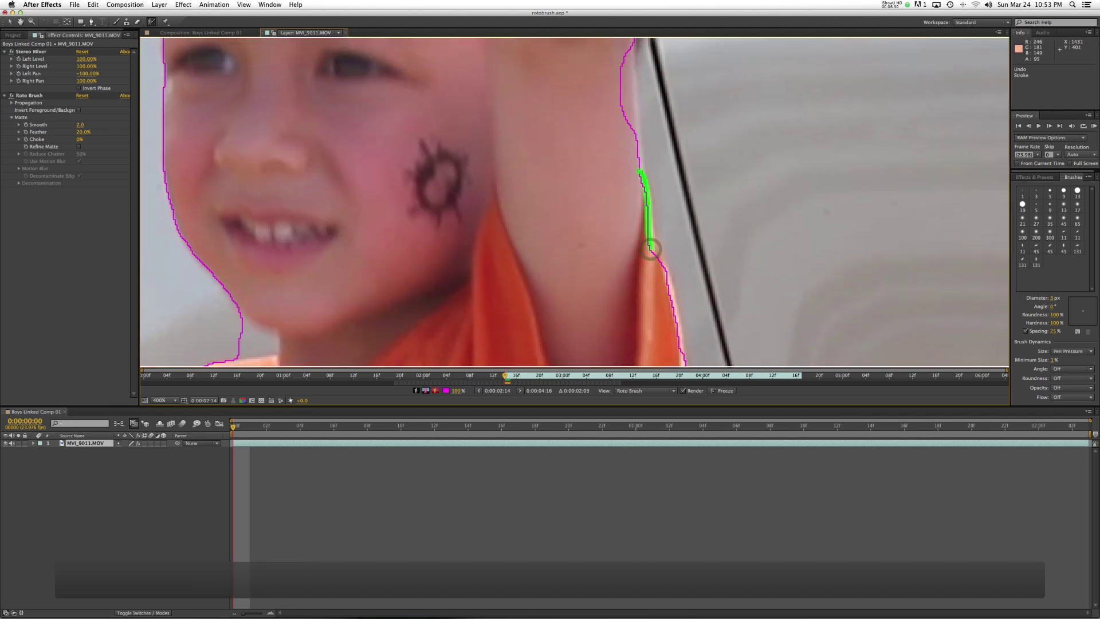
{"action": "scroll", "coordinate": [635, 189], "scroll_direction": "up", "scroll_amount": 4}
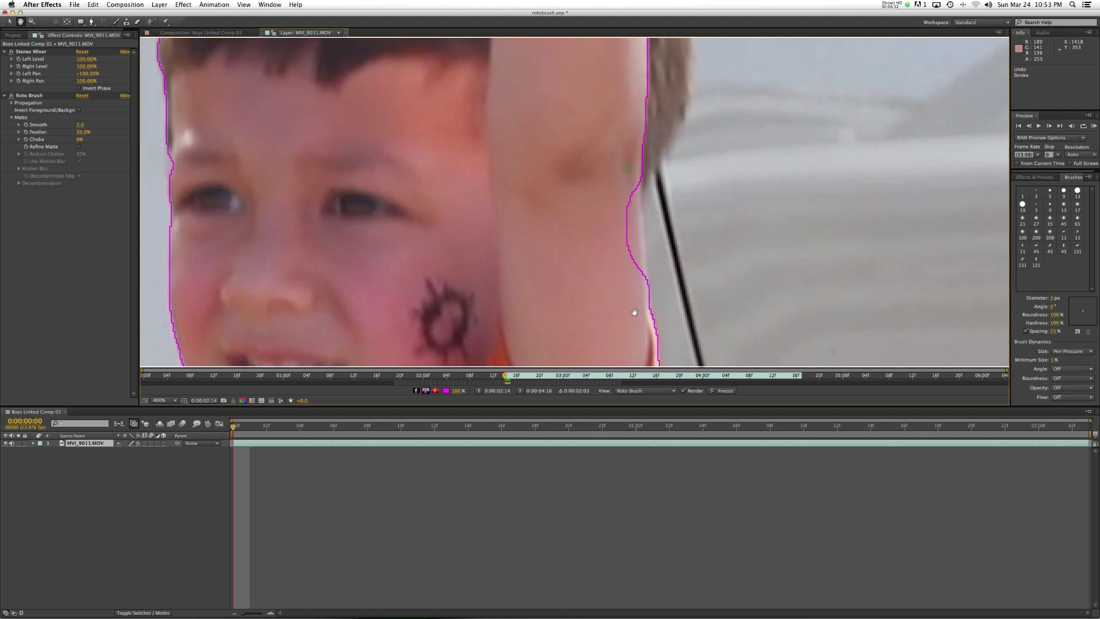
{"action": "mouse_move", "coordinate": [630, 286]}
{"action": "left_mouse_down"}
{"action": "mouse_move", "coordinate": [629, 184]}
{"action": "mouse_move", "coordinate": [638, 206]}
{"action": "left_mouse_up"}
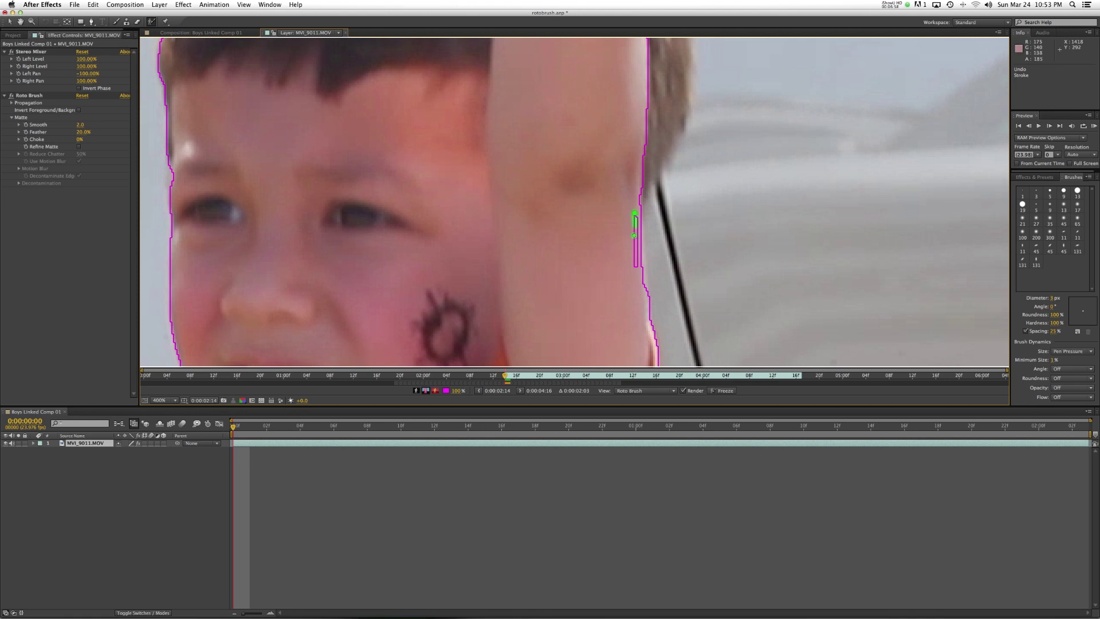
{"action": "left_click_drag", "start_coordinate": [634, 235], "coordinate": [634, 279]}
Add the dark-haired boy's hair behind his raised arm to the selection and subtract the background just below it
{"action": "scroll", "coordinate": [636, 274], "scroll_direction": "up", "scroll_amount": 5}
{"action": "mouse_move", "coordinate": [622, 124]}
{"action": "left_mouse_down"}
{"action": "mouse_move", "coordinate": [658, 221]}
{"action": "mouse_move", "coordinate": [653, 294]}
{"action": "mouse_move", "coordinate": [634, 335]}
{"action": "left_mouse_up"}
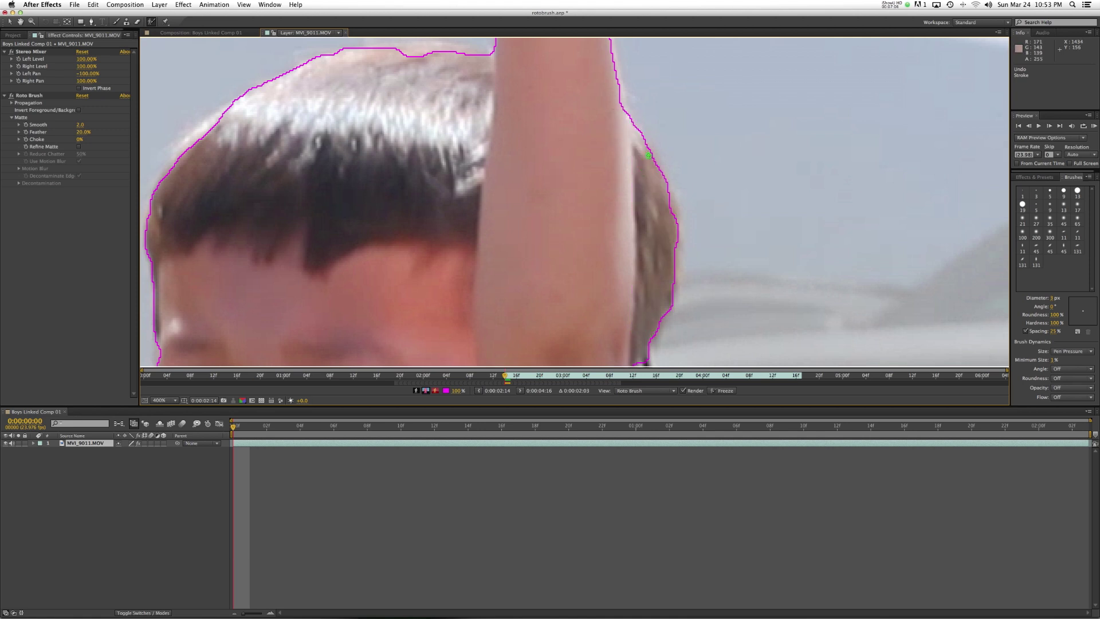
{"action": "left_click_drag", "start_coordinate": [671, 213], "coordinate": [647, 325]}
{"action": "scroll", "coordinate": [639, 326], "scroll_direction": "down", "scroll_amount": 5}
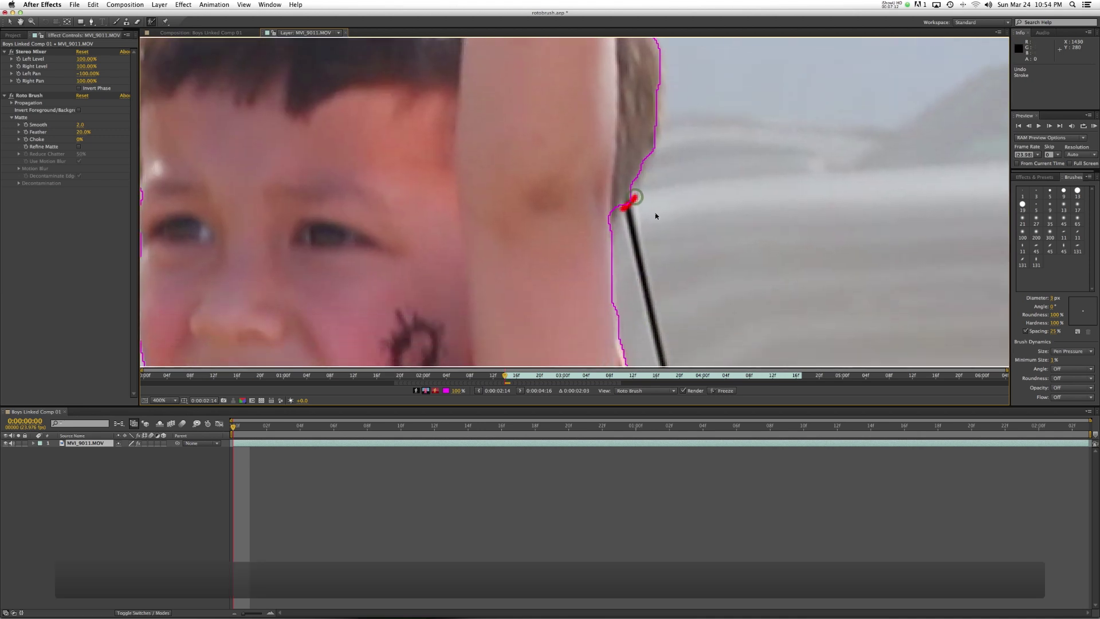
Add the hair on the crown of the dark-haired boy's head, beside his raised arm, to the selection
{"action": "key", "text": "space"}
{"action": "left_click_drag", "start_coordinate": [658, 145], "coordinate": [663, 241]}
{"action": "left_click_drag", "start_coordinate": [637, 153], "coordinate": [658, 264]}
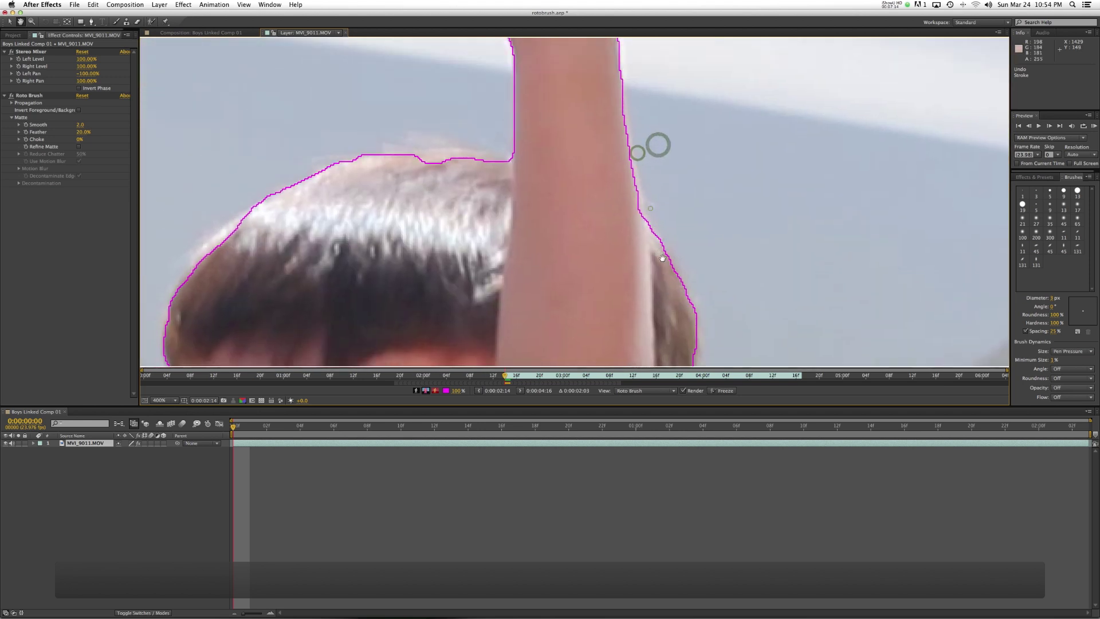
{"action": "mouse_move", "coordinate": [625, 190]}
{"action": "left_mouse_down"}
{"action": "mouse_move", "coordinate": [628, 280]}
{"action": "mouse_move", "coordinate": [614, 189]}
{"action": "left_mouse_up"}
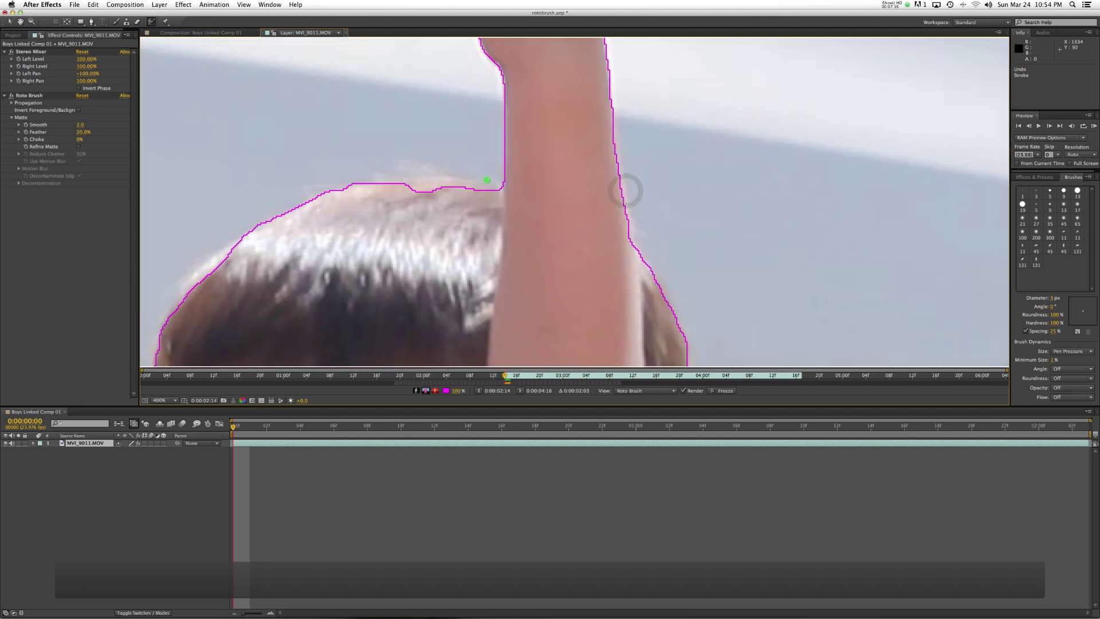
{"action": "left_click_drag", "start_coordinate": [492, 193], "coordinate": [385, 190]}
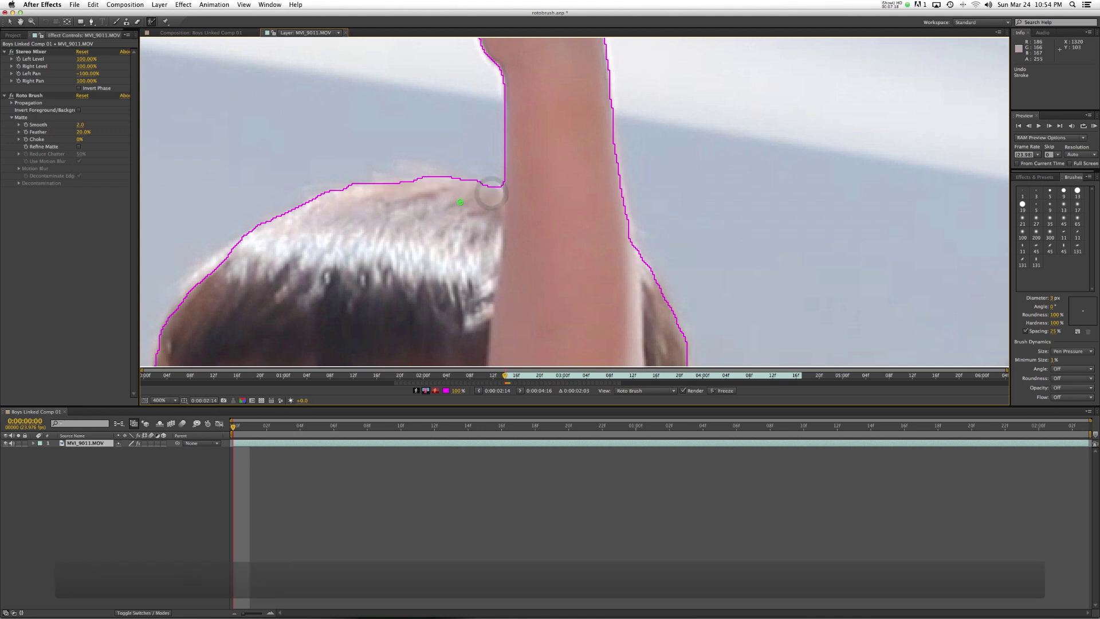
Add the dark-haired boy's hair edge and the brow edge on the side facing the blond boy to the selection
{"action": "left_click_drag", "start_coordinate": [248, 319], "coordinate": [401, 226]}
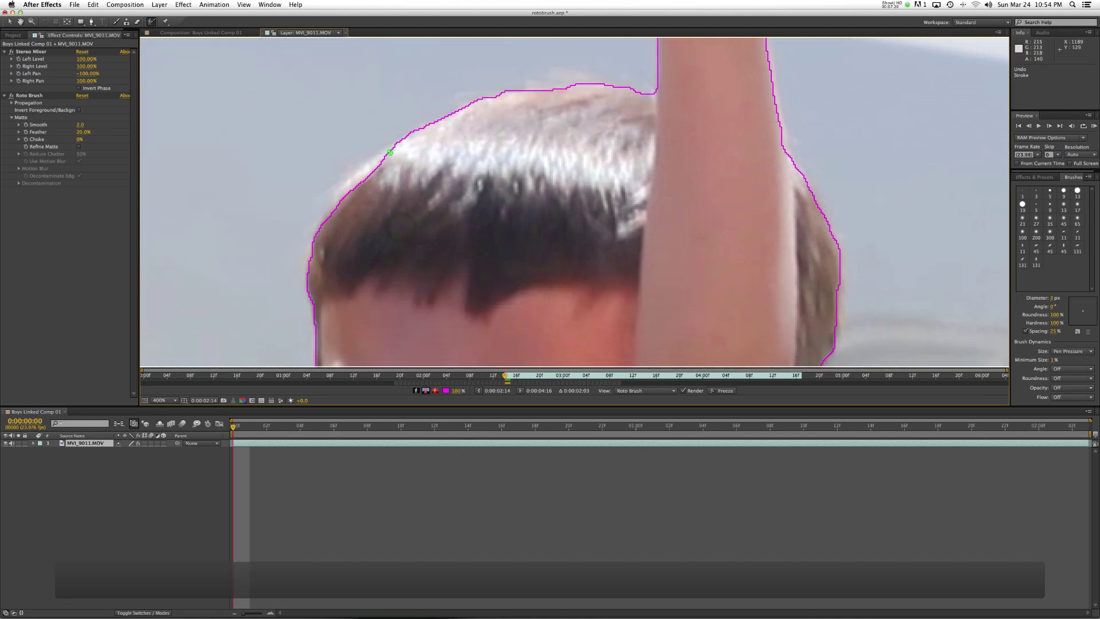
{"action": "mouse_move", "coordinate": [389, 152]}
{"action": "left_mouse_down"}
{"action": "mouse_move", "coordinate": [378, 157]}
{"action": "mouse_move", "coordinate": [389, 151]}
{"action": "left_mouse_up"}
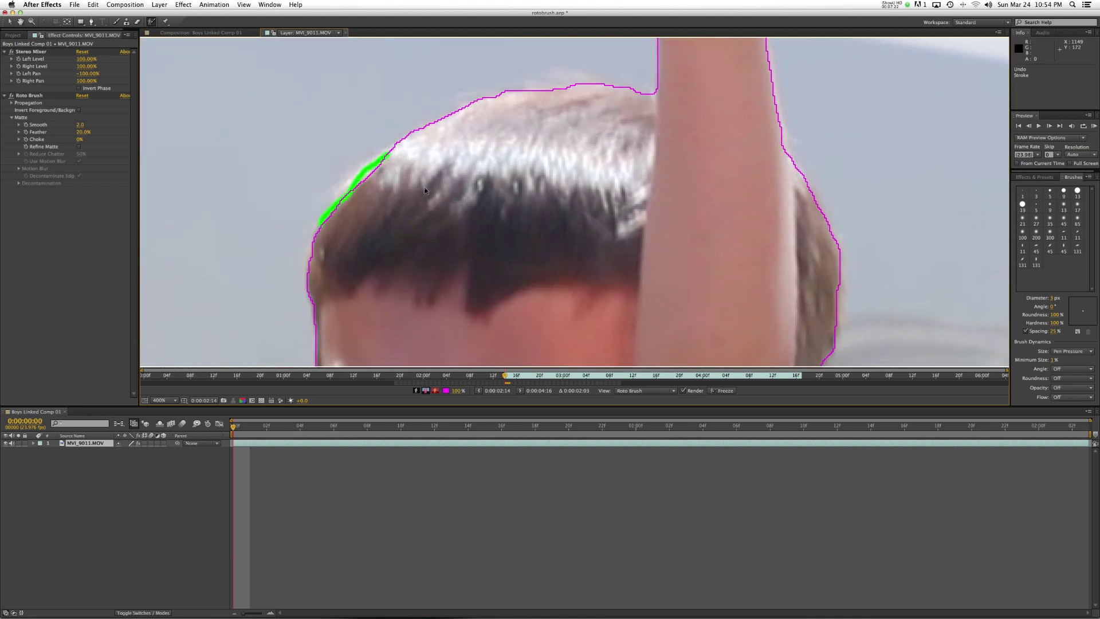
{"action": "left_click_drag", "start_coordinate": [340, 204], "coordinate": [347, 186]}
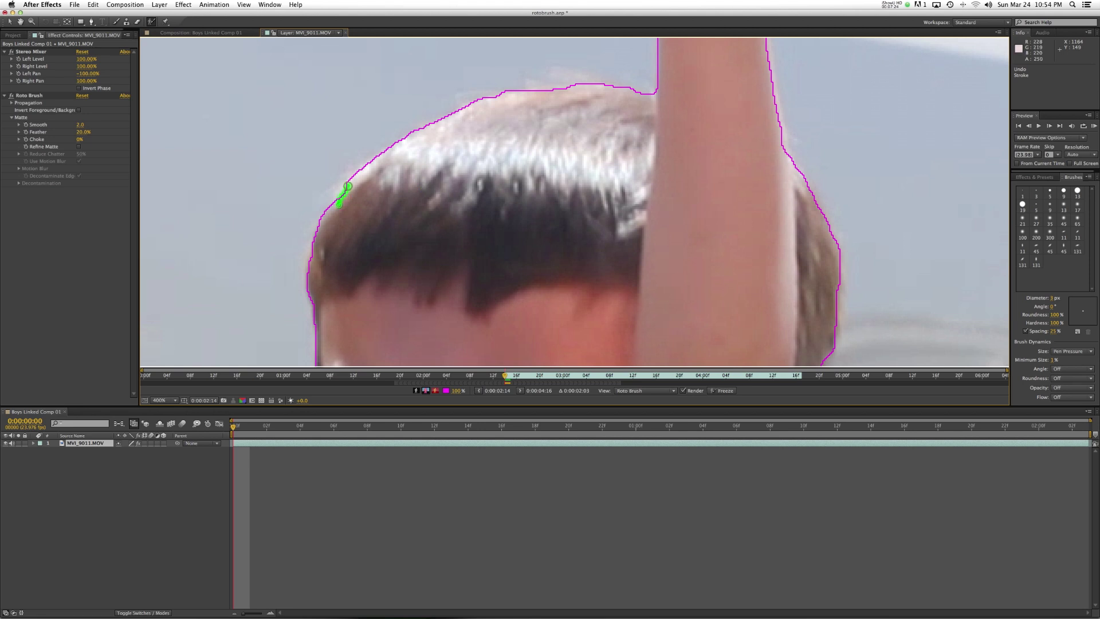
{"action": "left_click_drag", "start_coordinate": [366, 263], "coordinate": [401, 34]}
{"action": "left_click_drag", "start_coordinate": [355, 162], "coordinate": [356, 180]}
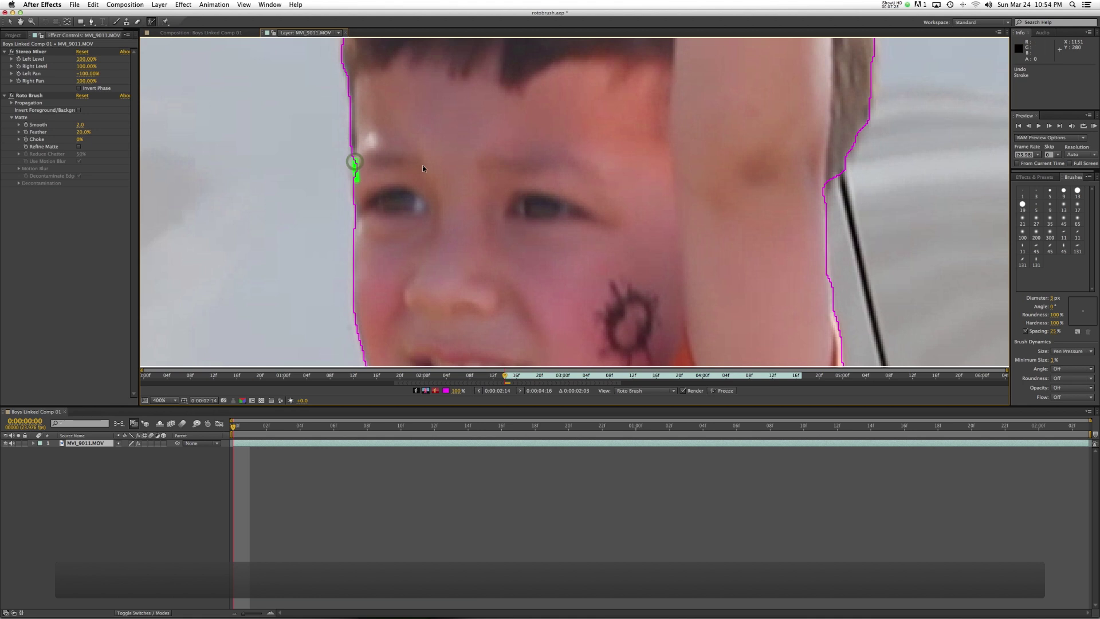
Subtract the background under the dark-haired boy's chin beside his neck, using a 4 px brush
{"action": "left_click_drag", "start_coordinate": [439, 335], "coordinate": [442, 169]}
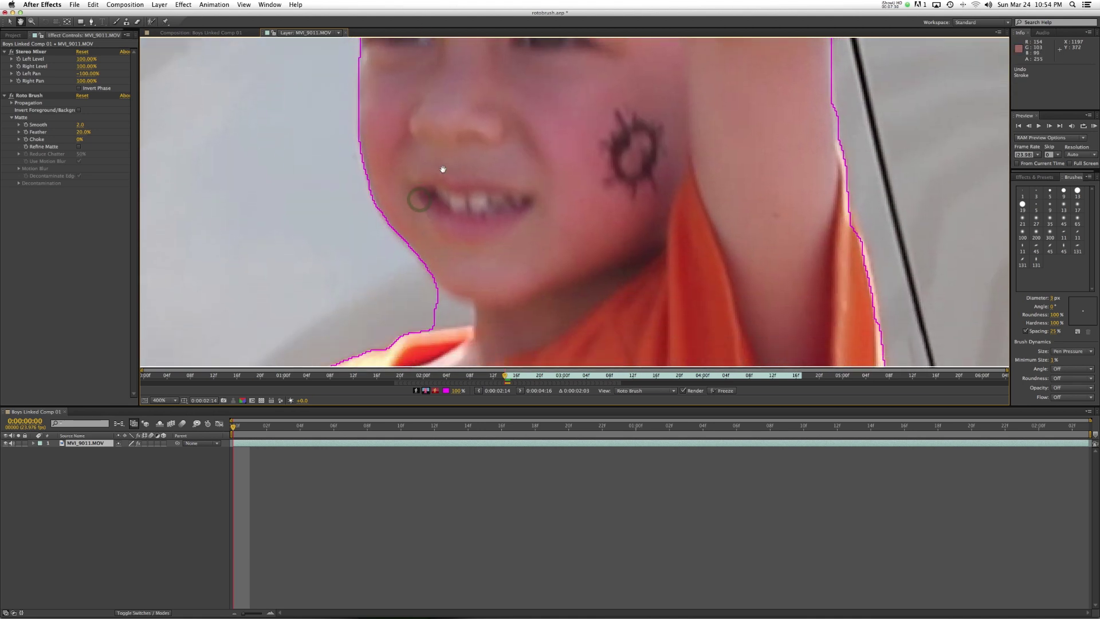
{"action": "mouse_move", "coordinate": [425, 297]}
{"action": "left_mouse_down"}
{"action": "mouse_move", "coordinate": [468, 313]}
{"action": "mouse_move", "coordinate": [407, 320]}
{"action": "mouse_move", "coordinate": [466, 308]}
{"action": "mouse_move", "coordinate": [447, 322]}
{"action": "left_mouse_up"}
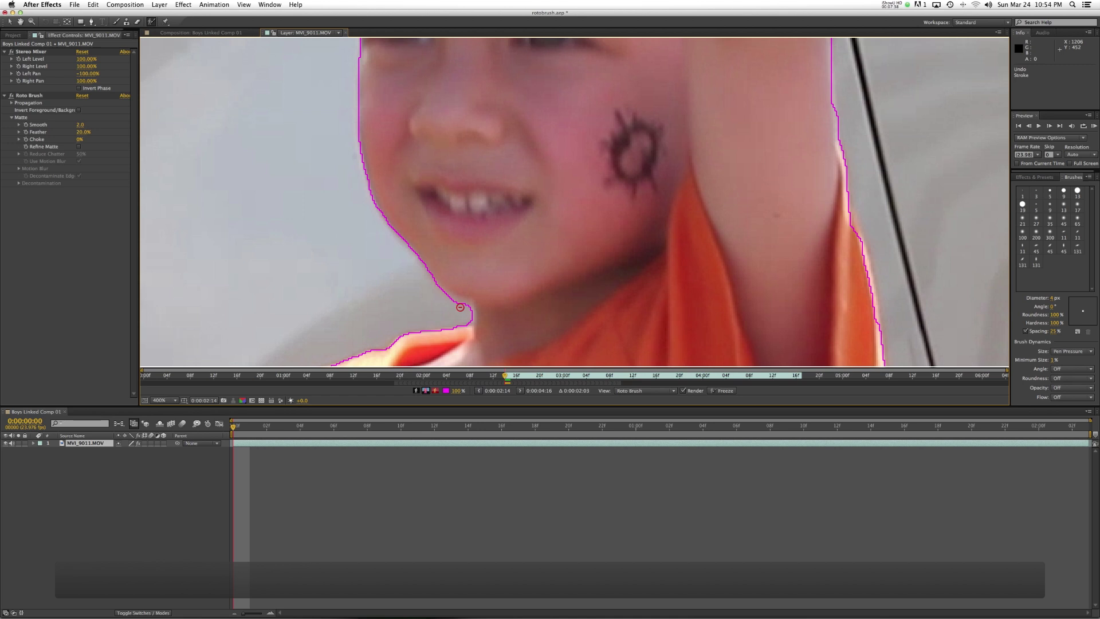
{"action": "mouse_move", "coordinate": [469, 310]}
{"action": "left_mouse_down"}
{"action": "mouse_move", "coordinate": [477, 222]}
{"action": "mouse_move", "coordinate": [525, 117]}
{"action": "mouse_move", "coordinate": [416, 213]}
{"action": "mouse_move", "coordinate": [535, 98]}
{"action": "left_mouse_up"}
Add the lit lower corner of the orange sleeve to the selection, and undo the stray background stroke inside the sleeve
{"action": "key", "text": "space"}
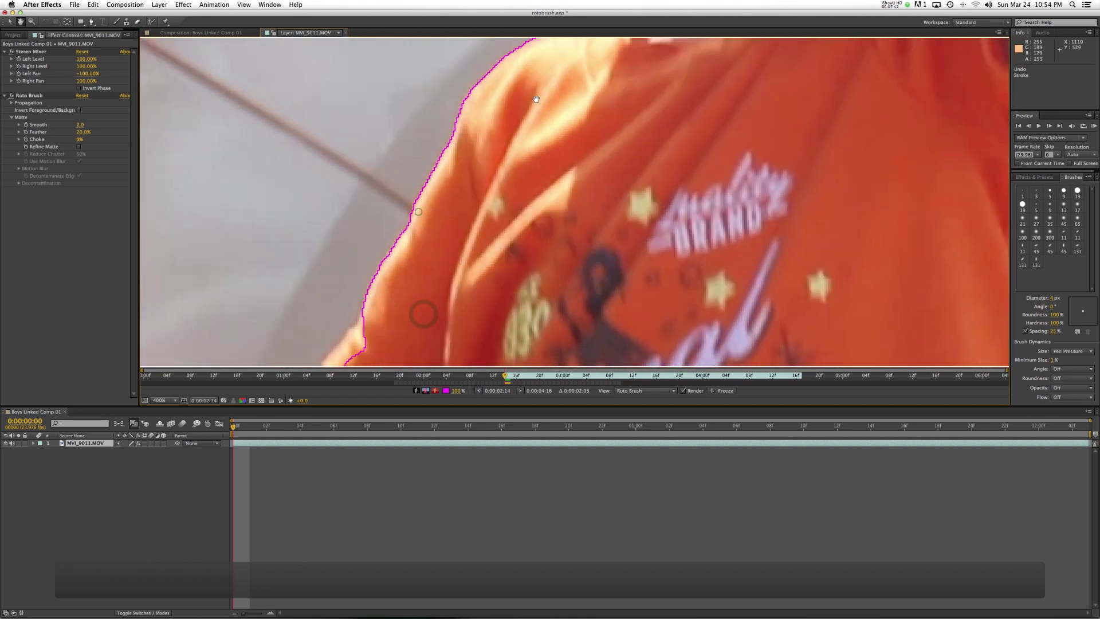
{"action": "mouse_move", "coordinate": [417, 211]}
{"action": "left_mouse_down"}
{"action": "mouse_move", "coordinate": [469, 197]}
{"action": "mouse_move", "coordinate": [491, 149]}
{"action": "left_mouse_up"}
{"action": "mouse_move", "coordinate": [444, 234]}
{"action": "left_mouse_down"}
{"action": "mouse_move", "coordinate": [478, 182]}
{"action": "mouse_move", "coordinate": [438, 237]}
{"action": "mouse_move", "coordinate": [480, 249]}
{"action": "mouse_move", "coordinate": [545, 120]}
{"action": "left_mouse_up"}
{"action": "key", "text": "super+z"}
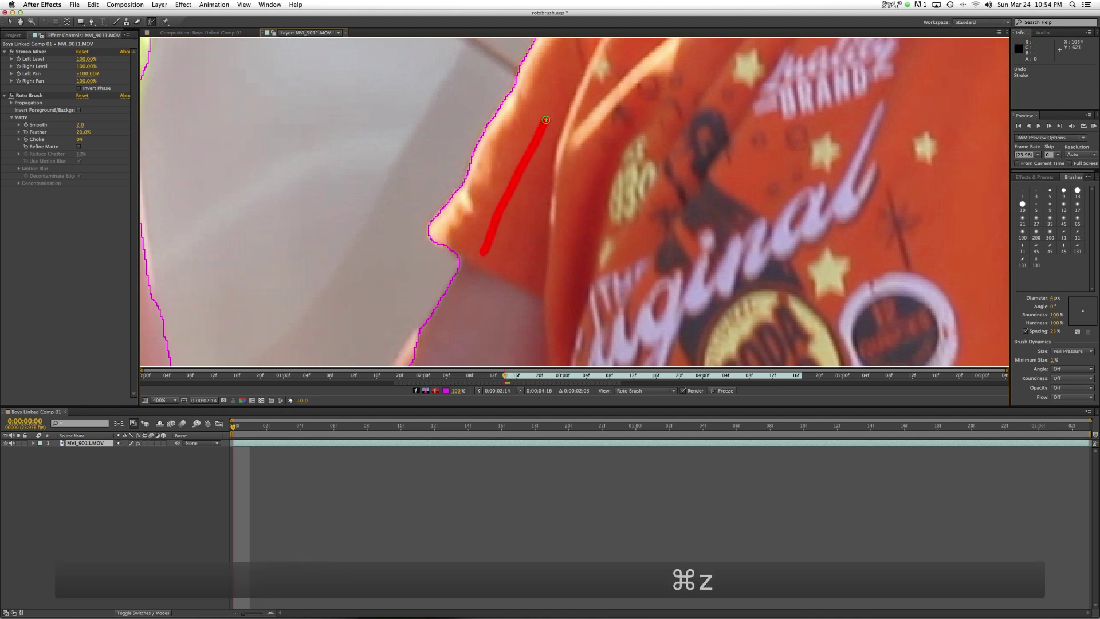
Add the lit edge of the dark-haired boy's lowered forearm and touch up the outline where the two arms meet
{"action": "key", "text": "space"}
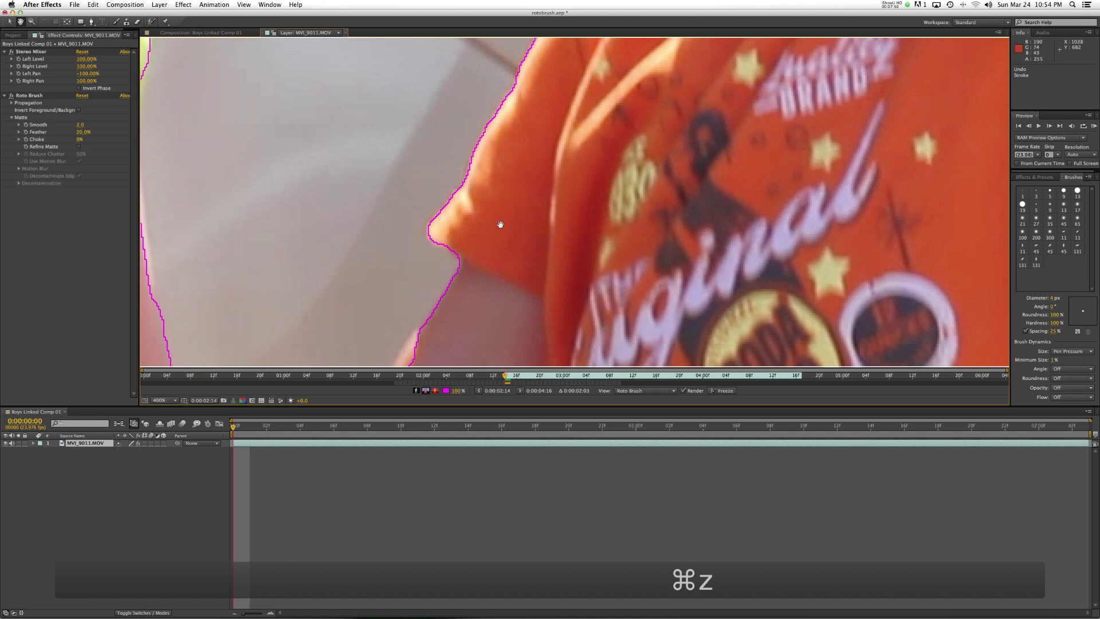
{"action": "left_click_drag", "start_coordinate": [500, 225], "coordinate": [550, 44]}
{"action": "mouse_move", "coordinate": [468, 163]}
{"action": "left_mouse_down"}
{"action": "mouse_move", "coordinate": [420, 264]}
{"action": "mouse_move", "coordinate": [473, 241]}
{"action": "mouse_move", "coordinate": [509, 117]}
{"action": "left_mouse_up"}
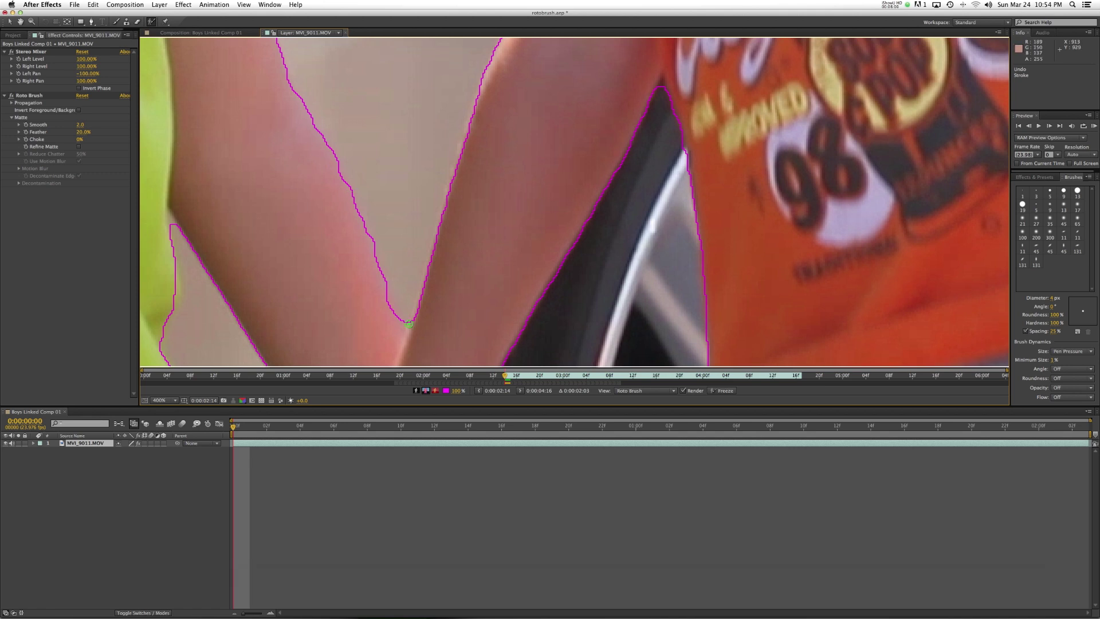
{"action": "left_click_drag", "start_coordinate": [400, 313], "coordinate": [408, 314]}
Fit the whole frame in the viewer to check the outline around both boys
{"action": "key", "text": "comma"}
{"action": "key", "text": "comma"}
{"action": "key", "text": "comma"}
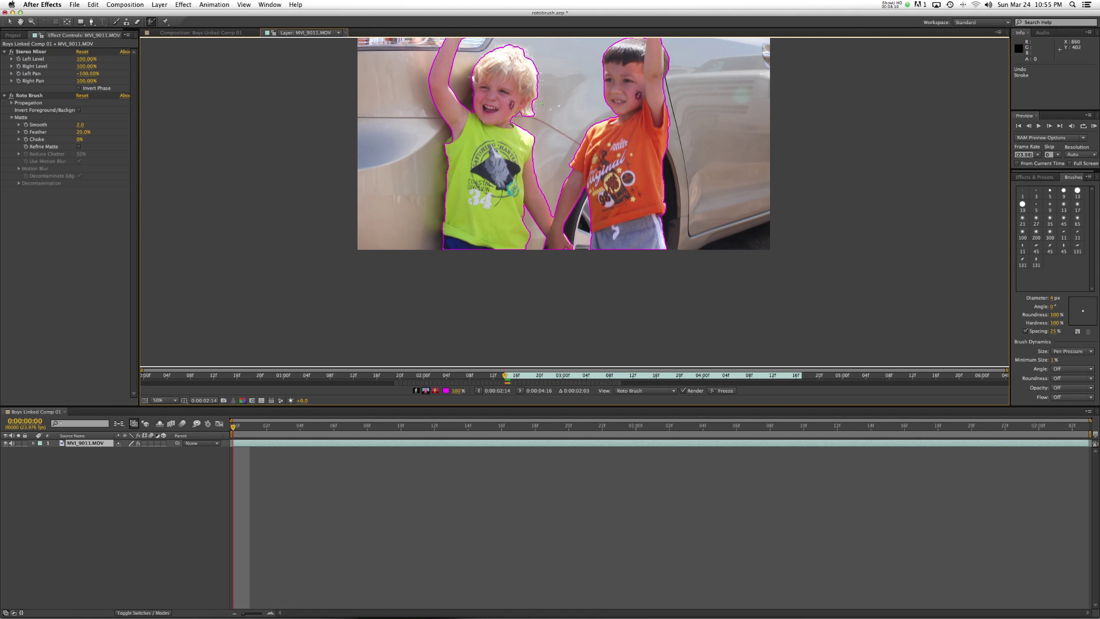
{"action": "left_click", "coordinate": [168, 399]}
{"action": "left_click", "coordinate": [172, 417]}
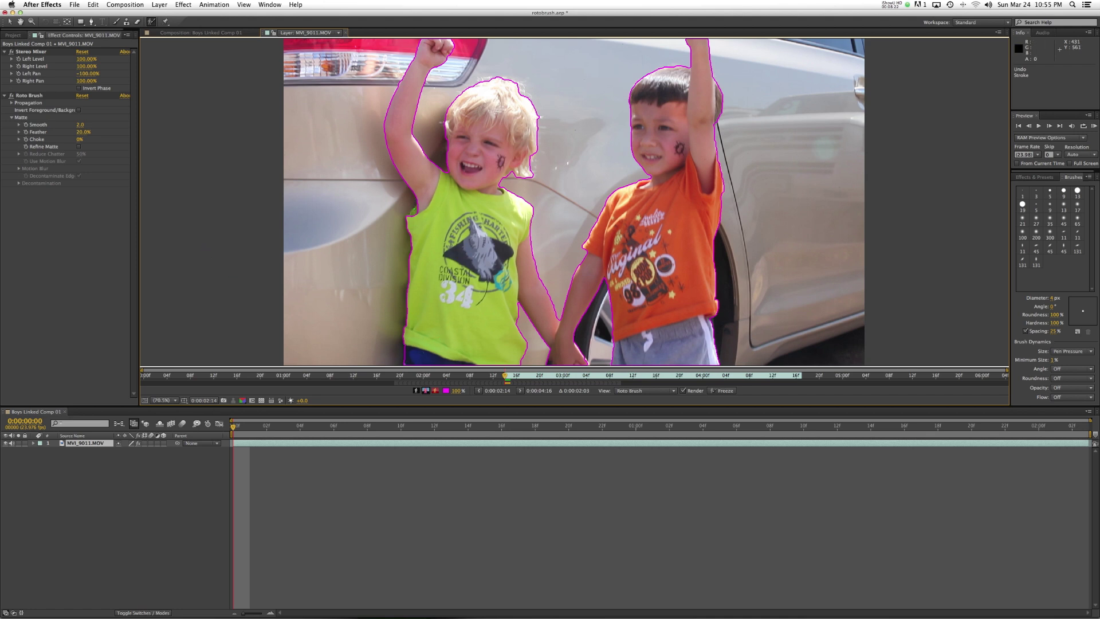
Add the shadowed back edge of the green sleeve under the blond boy's raised arm to the selection
{"action": "scroll", "coordinate": [455, 299], "scroll_direction": "up", "scroll_amount": 4}
{"action": "key", "text": "space"}
{"action": "left_click_drag", "start_coordinate": [221, 222], "coordinate": [559, 242]}
{"action": "left_click_drag", "start_coordinate": [363, 234], "coordinate": [668, 256]}
{"action": "left_click_drag", "start_coordinate": [415, 245], "coordinate": [510, 258]}
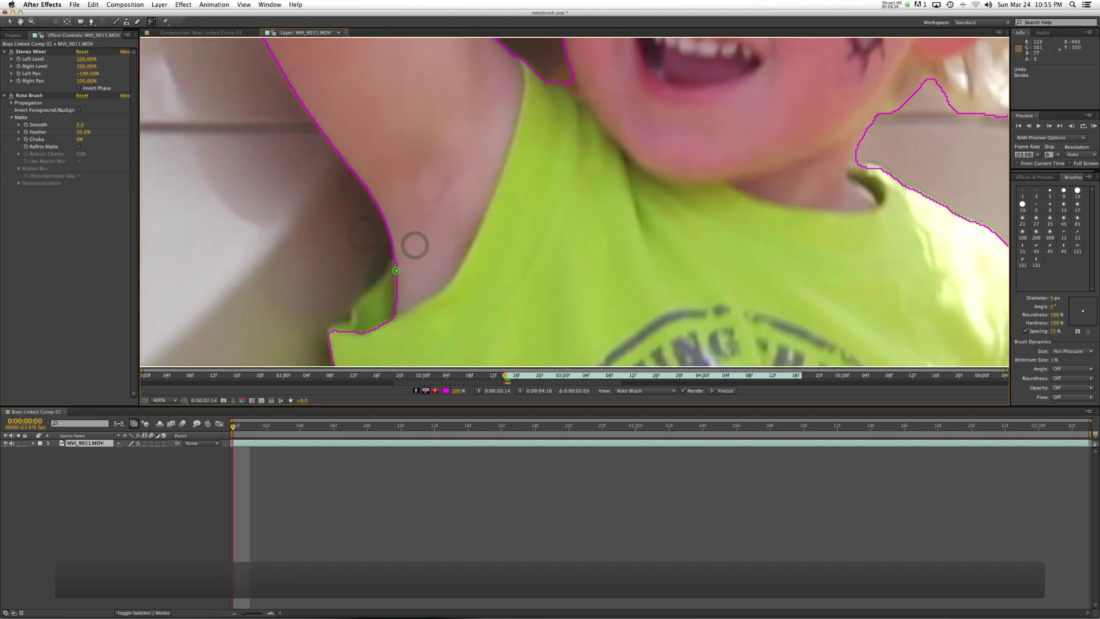
{"action": "left_click_drag", "start_coordinate": [400, 268], "coordinate": [344, 327]}
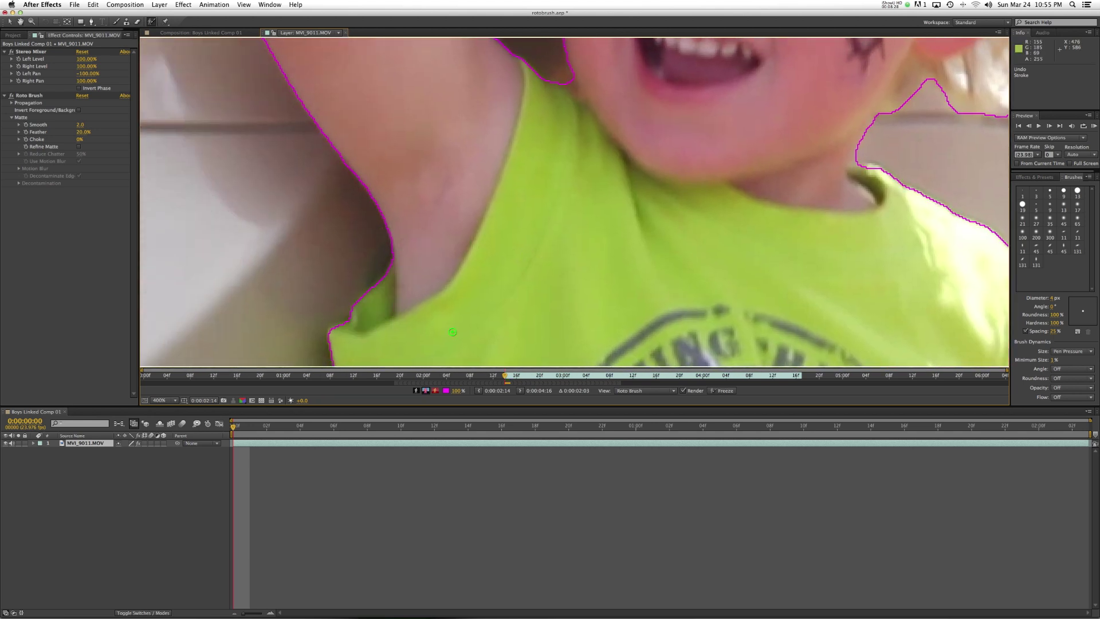
{"action": "key", "text": "slash"}
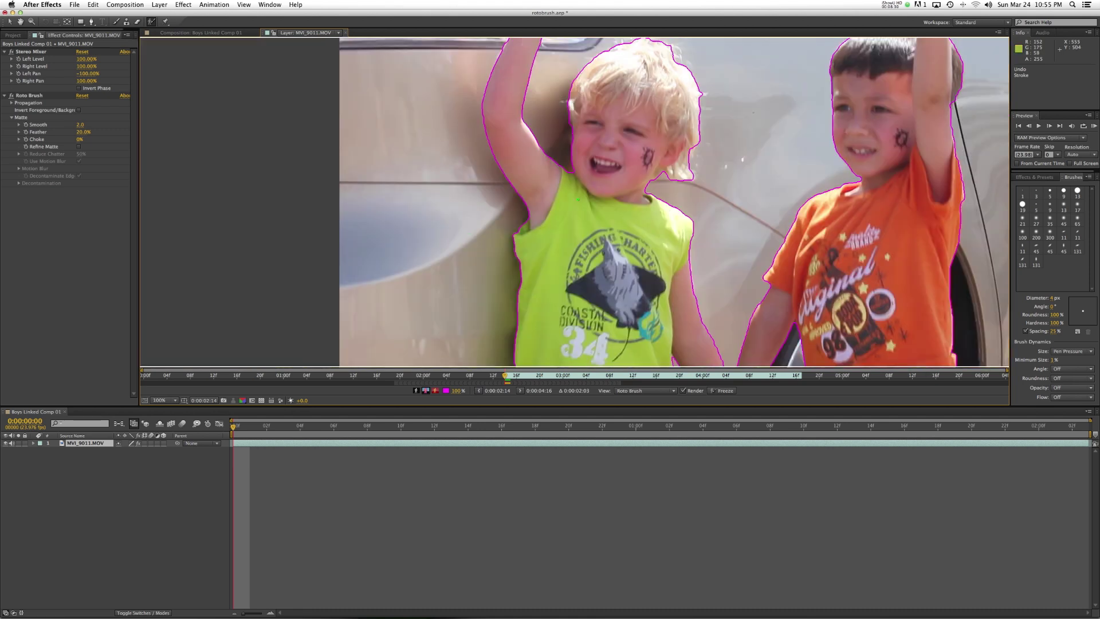
Examine the selection as a black-and-white alpha matte and as a red alpha overlay, and return to the alpha boundary view
{"action": "left_click", "coordinate": [417, 392]}
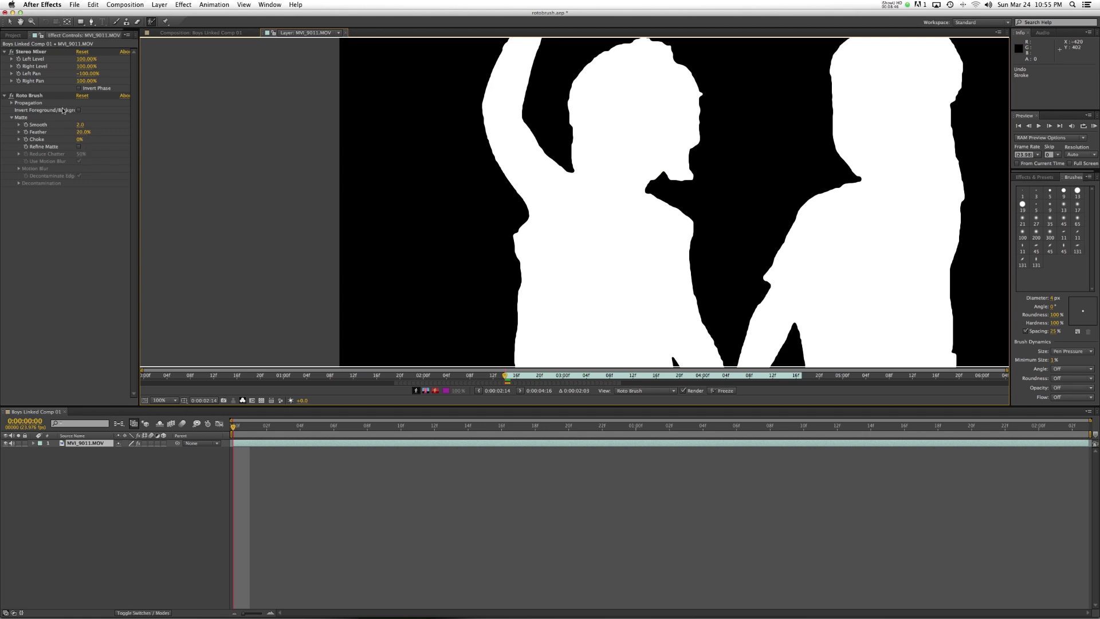
{"action": "left_click", "coordinate": [41, 95]}
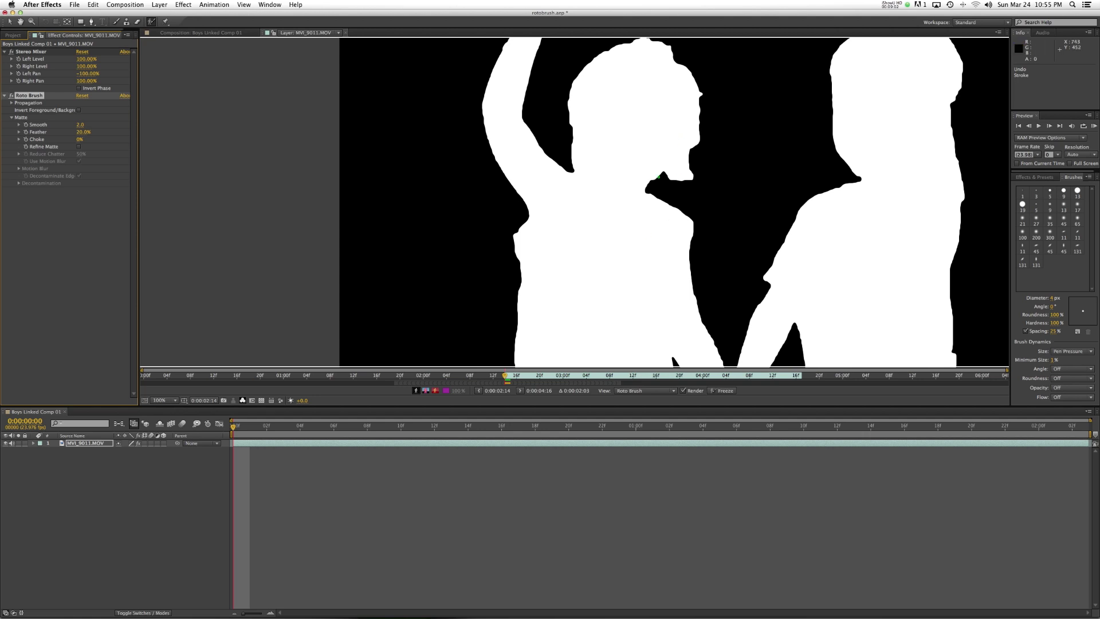
{"action": "scroll", "coordinate": [658, 176], "scroll_direction": "down", "scroll_amount": 2}
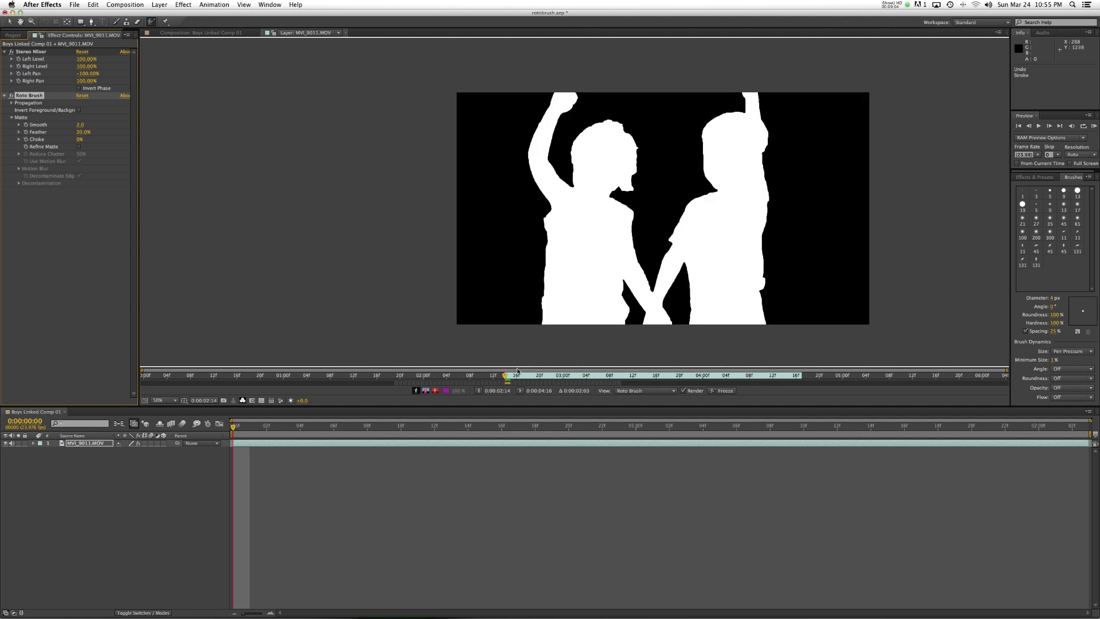
{"action": "left_click", "coordinate": [436, 392]}
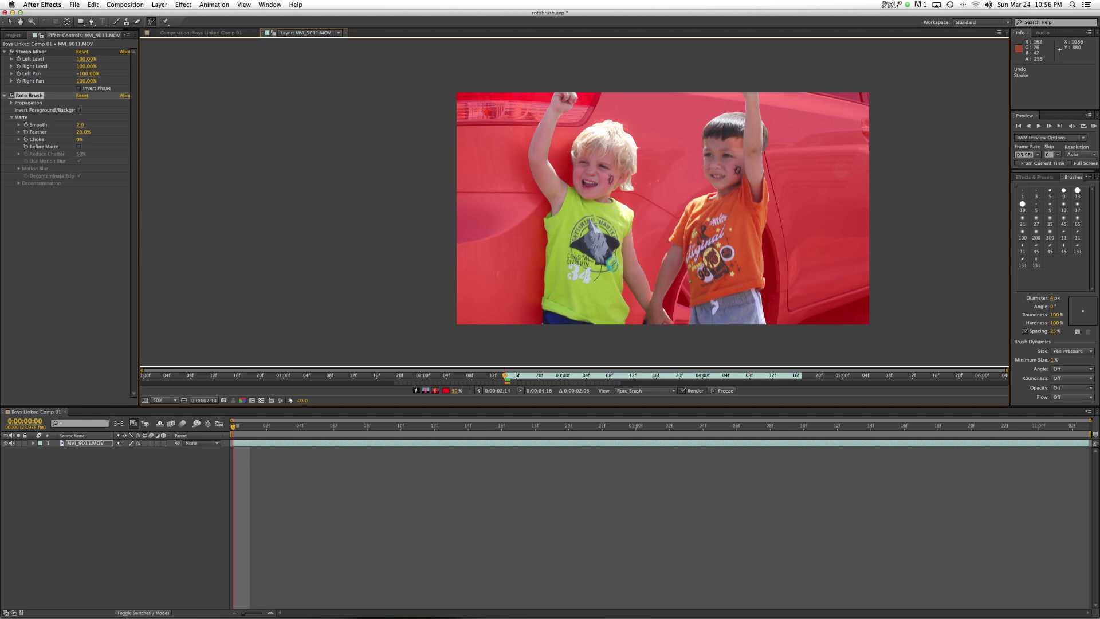
{"action": "left_click", "coordinate": [425, 391]}
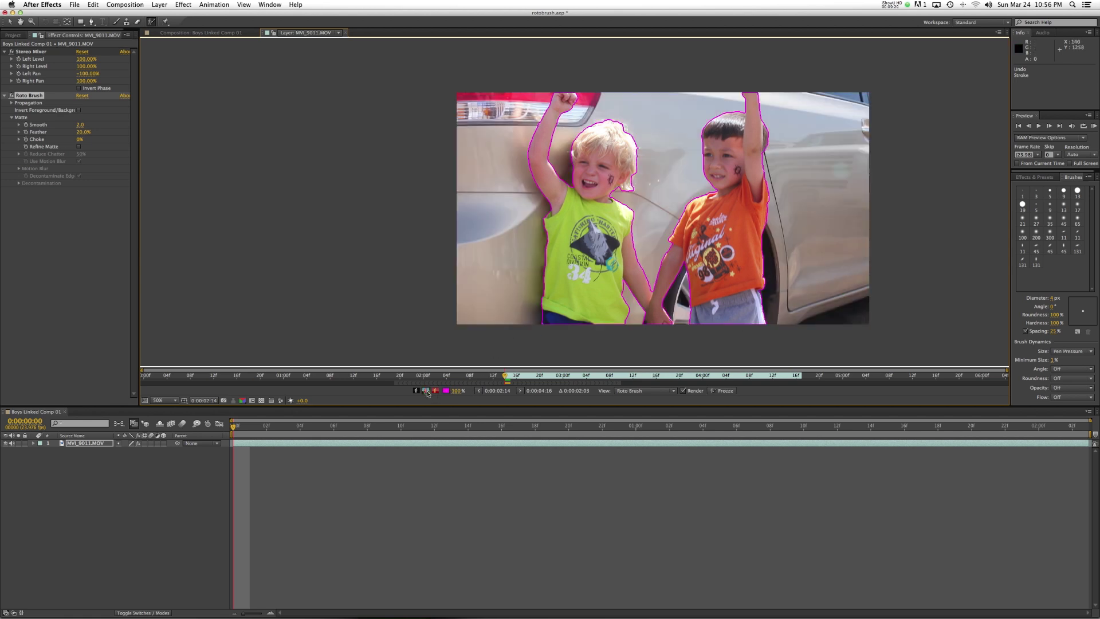
Examine the cutout over black and over the transparency grid with the frame fitted, and return to the alpha boundary view
{"action": "left_click", "coordinate": [426, 391]}
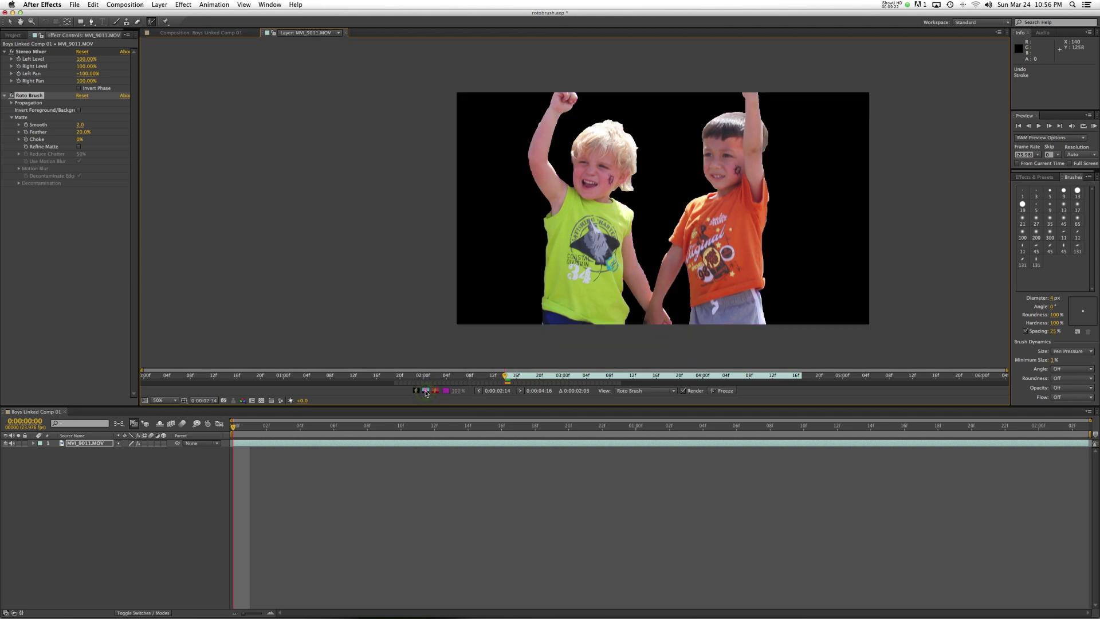
{"action": "left_click", "coordinate": [261, 400]}
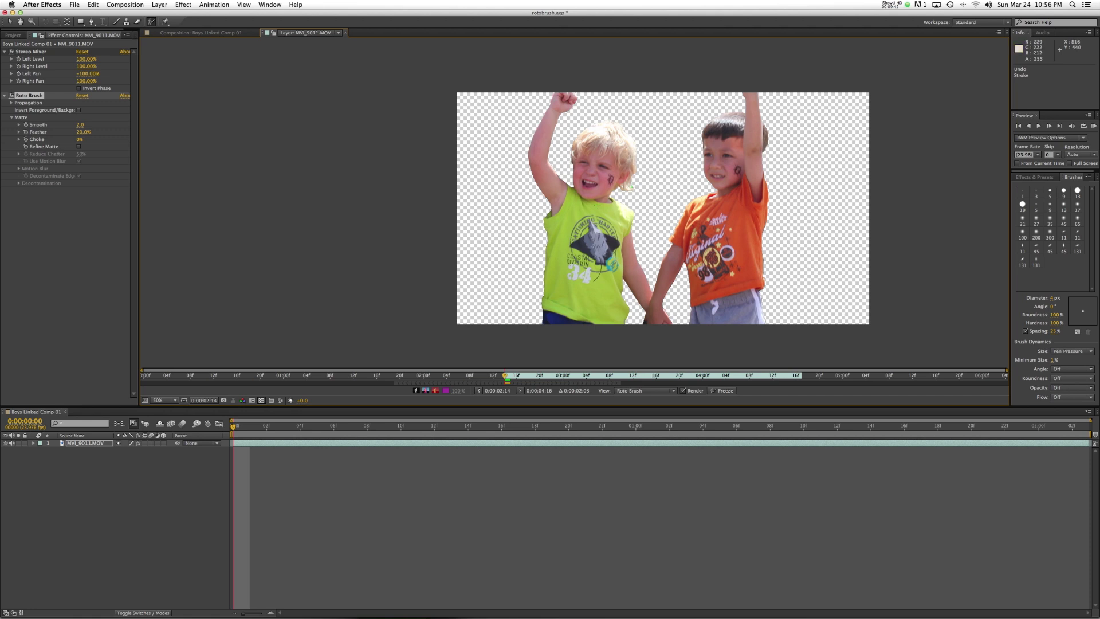
{"action": "left_click", "coordinate": [160, 400]}
{"action": "left_click", "coordinate": [166, 411]}
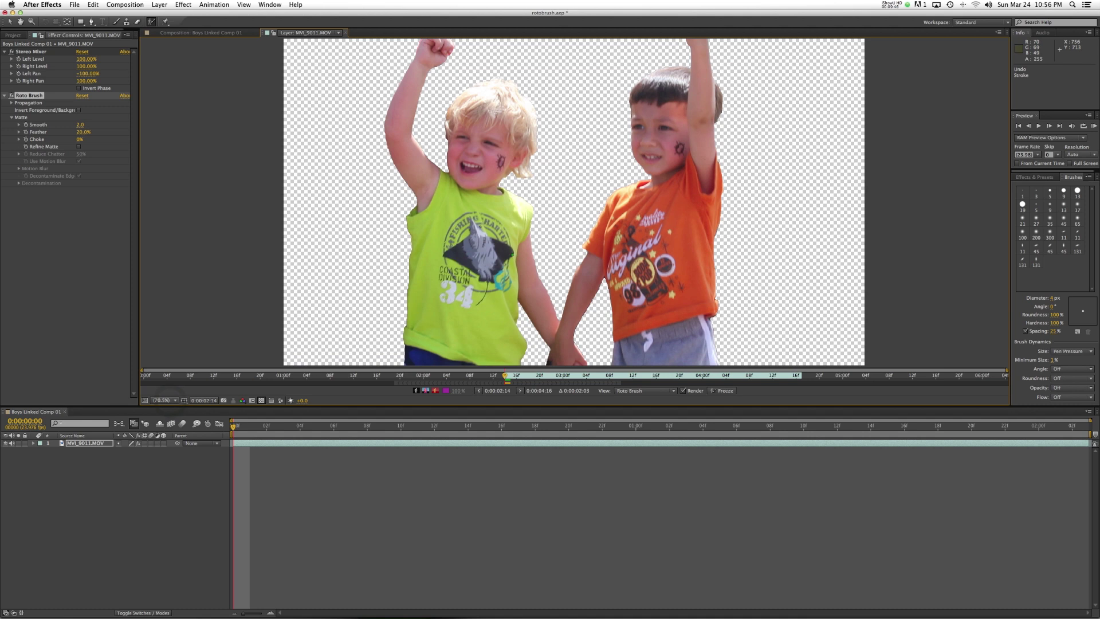
{"action": "left_click", "coordinate": [425, 390]}
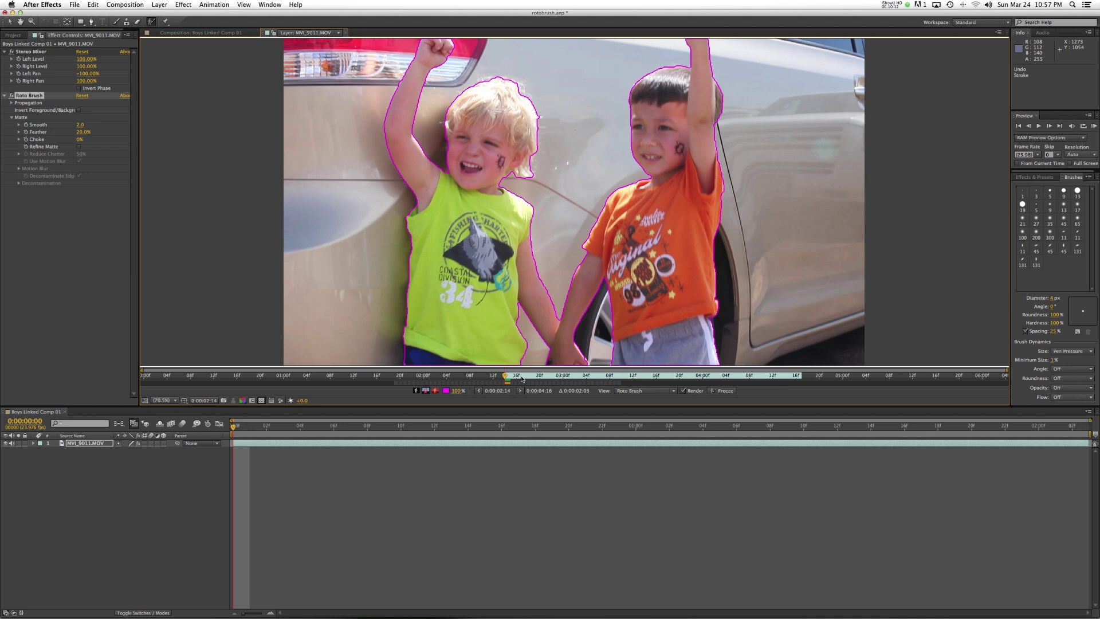
Step back and forth between frames 0:00:00:00 and 0:00:00:01 to compare how the outline follows the boys, ending on the second frame
{"action": "key", "text": "2"}
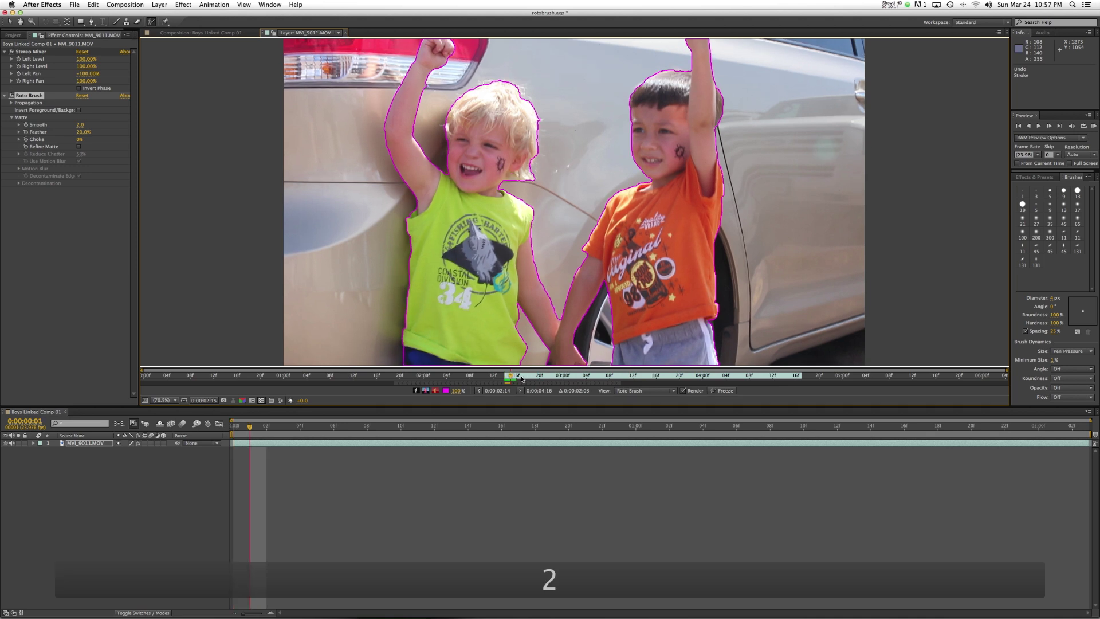
{"action": "key", "text": "1"}
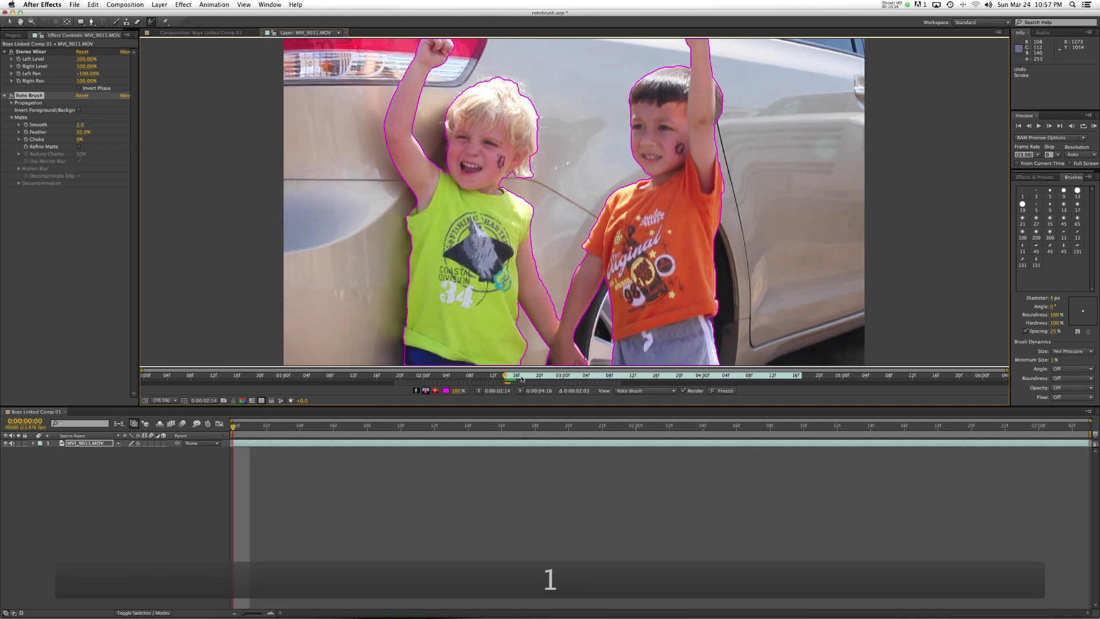
{"action": "key", "text": "2"}
{"action": "key", "text": "1"}
{"action": "key", "text": "2"}
{"action": "key", "text": "1"}
{"action": "key", "text": "2"}
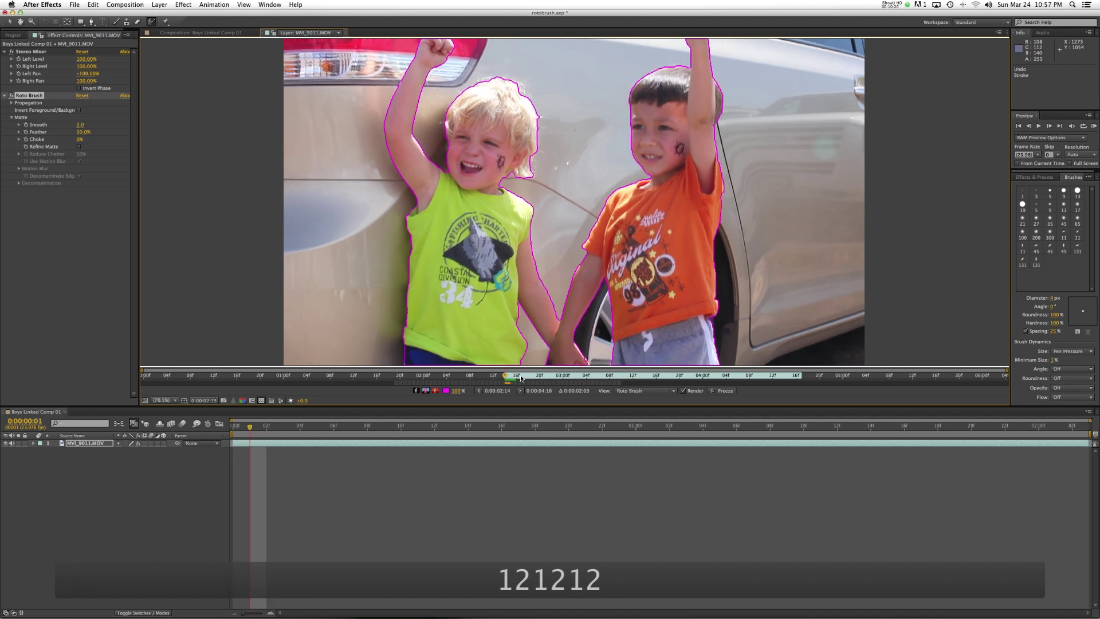
{"action": "key", "text": "1"}
{"action": "key", "text": "2"}
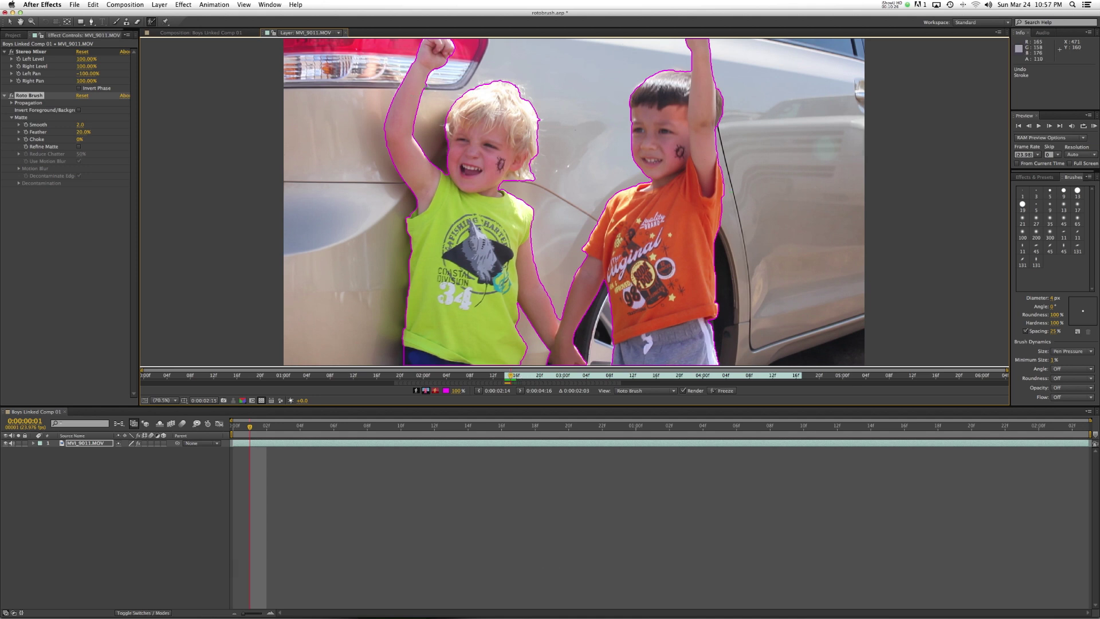
On frame 0:00:00:01, subtract the background under the blond boy's hair beside his neck
{"action": "scroll", "coordinate": [425, 87], "scroll_direction": "up", "scroll_amount": 5}
{"action": "scroll", "coordinate": [422, 86], "scroll_direction": "down", "scroll_amount": 5}
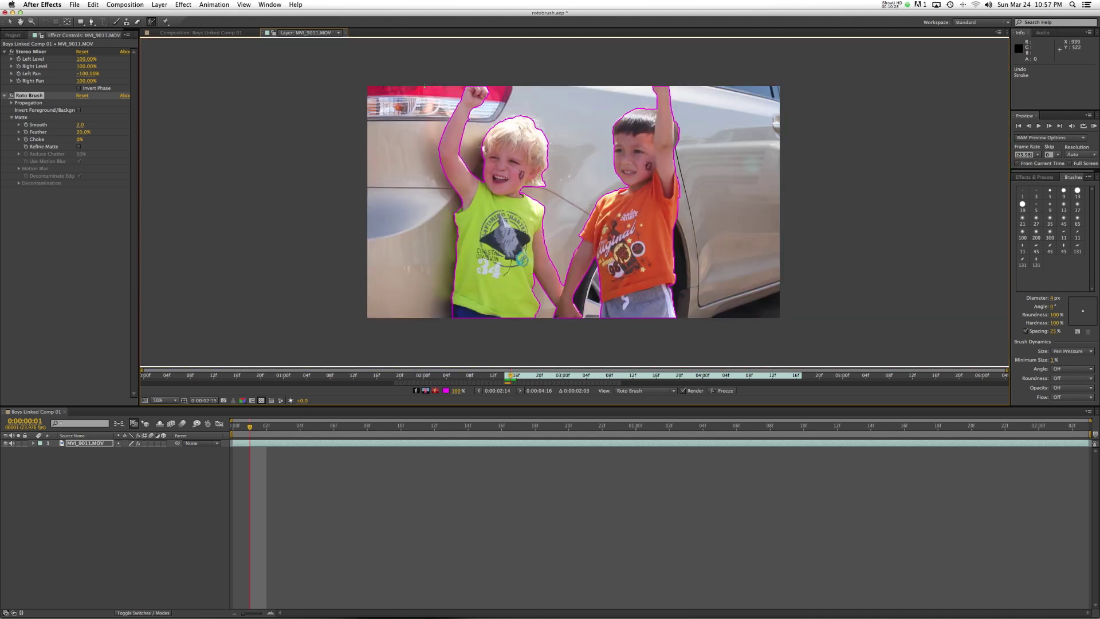
{"action": "scroll", "coordinate": [416, 87], "scroll_direction": "up", "scroll_amount": 1}
{"action": "scroll", "coordinate": [416, 87], "scroll_direction": "down", "scroll_amount": 1}
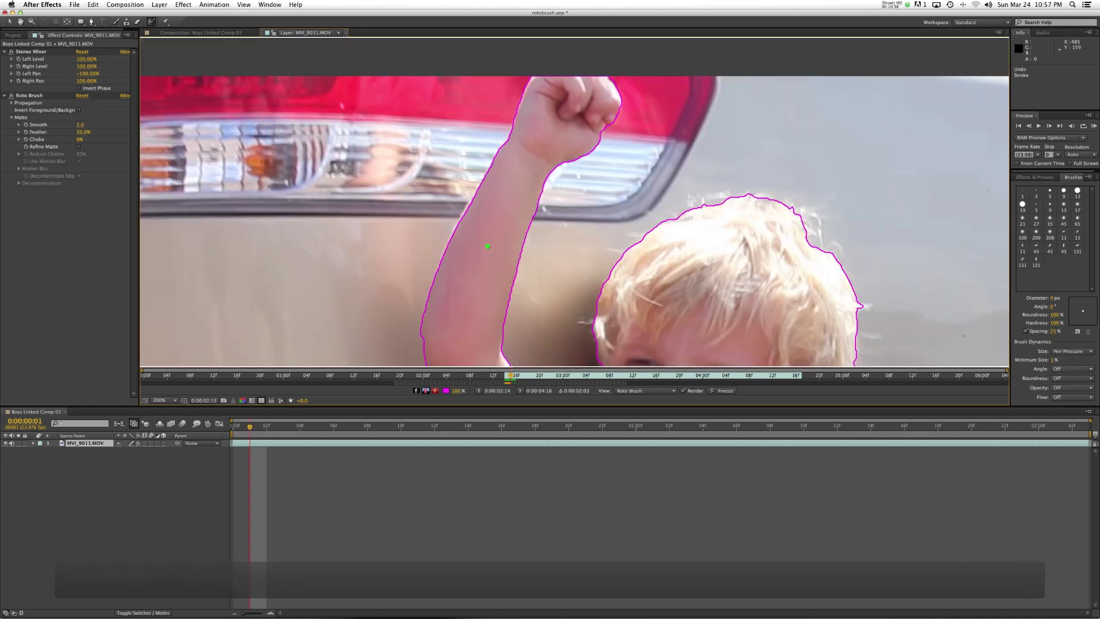
{"action": "key", "text": "space"}
{"action": "left_click_drag", "start_coordinate": [591, 285], "coordinate": [431, 135]}
{"action": "left_click_drag", "start_coordinate": [463, 223], "coordinate": [411, 159]}
{"action": "left_click_drag", "start_coordinate": [485, 281], "coordinate": [459, 248]}
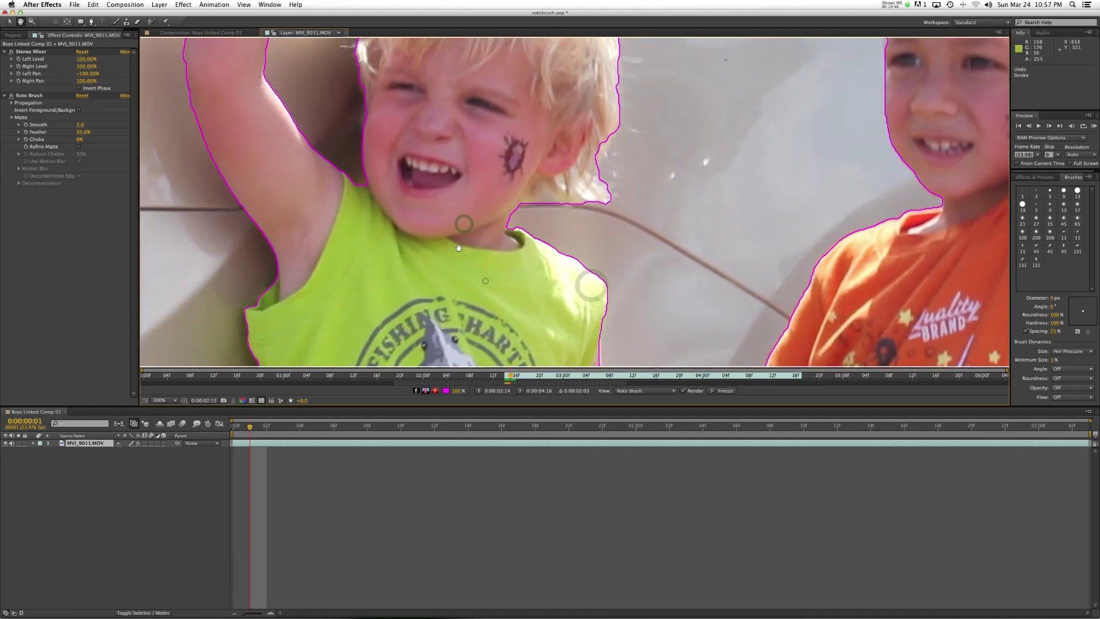
{"action": "left_click_drag", "start_coordinate": [546, 194], "coordinate": [548, 224]}
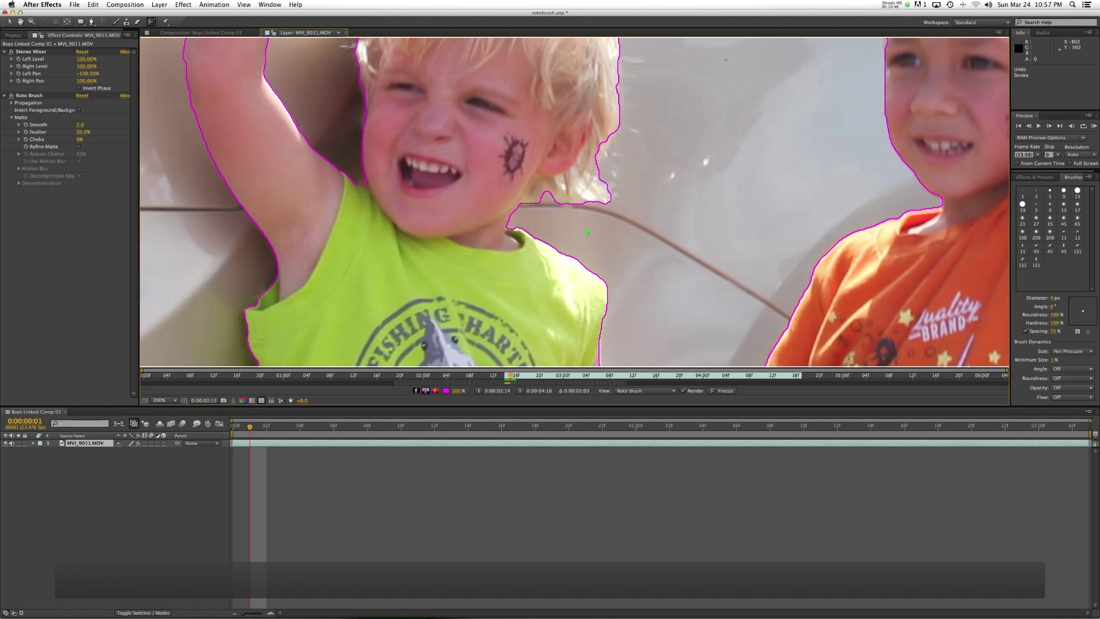
Check the outline around the lower bodies and add the upper edge of the dark-haired boy's hair to the selection
{"action": "left_click_drag", "start_coordinate": [634, 284], "coordinate": [538, 172]}
{"action": "left_click_drag", "start_coordinate": [569, 288], "coordinate": [495, 169]}
{"action": "left_click_drag", "start_coordinate": [462, 261], "coordinate": [406, 95]}
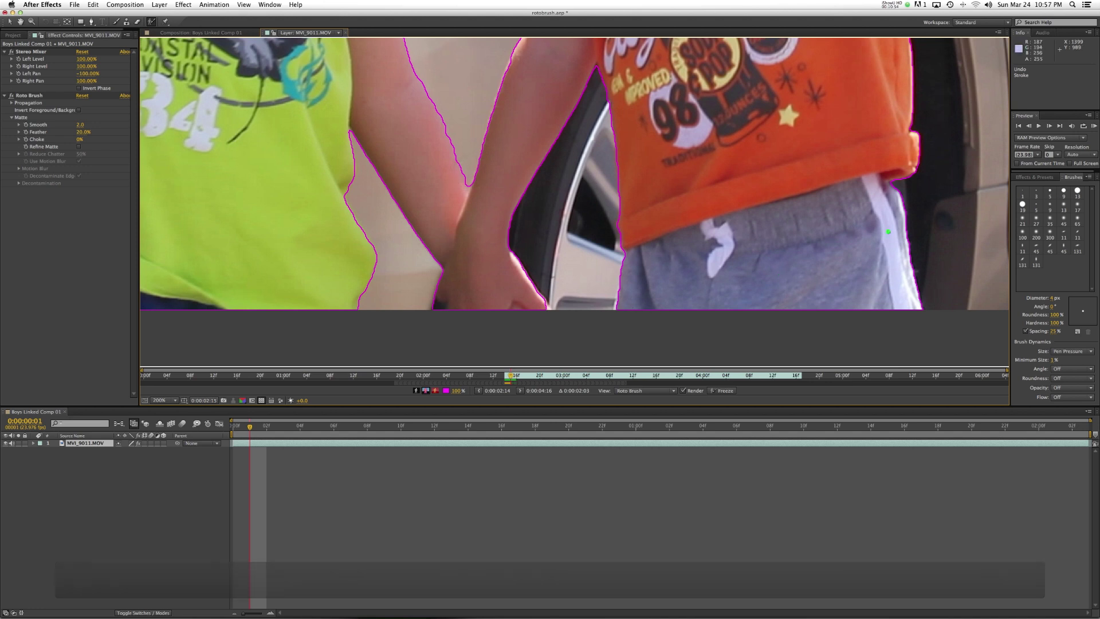
{"action": "scroll", "coordinate": [776, 91], "scroll_direction": "up", "scroll_amount": 10}
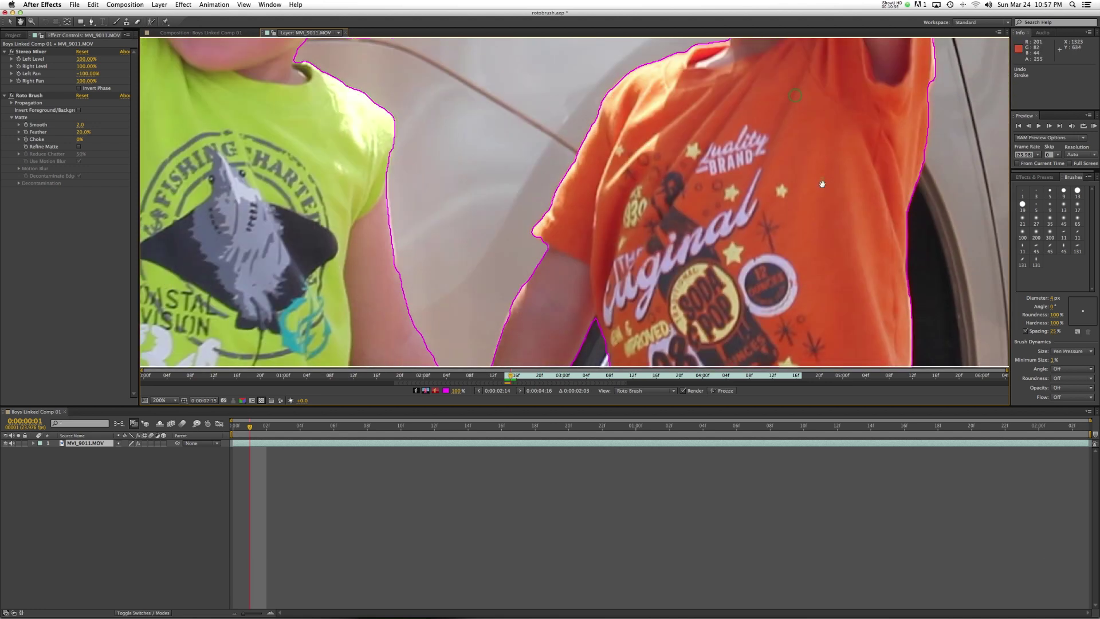
{"action": "scroll", "coordinate": [812, 180], "scroll_direction": "up", "scroll_amount": 4}
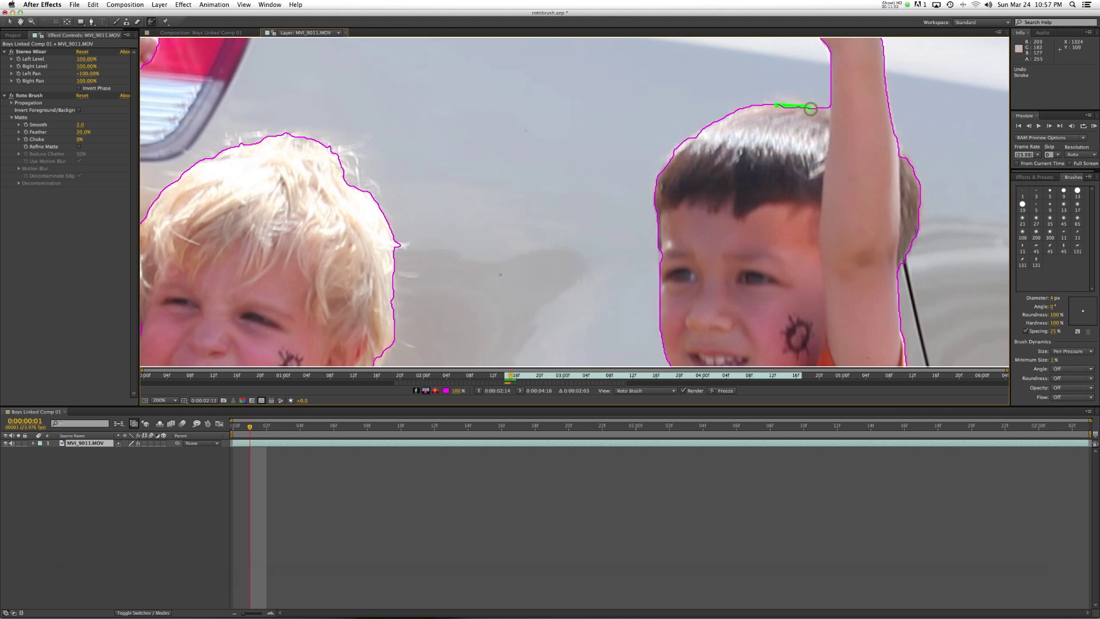
{"action": "mouse_move", "coordinate": [810, 109]}
{"action": "left_mouse_down"}
{"action": "mouse_move", "coordinate": [723, 117]}
{"action": "mouse_move", "coordinate": [669, 166]}
{"action": "left_mouse_up"}
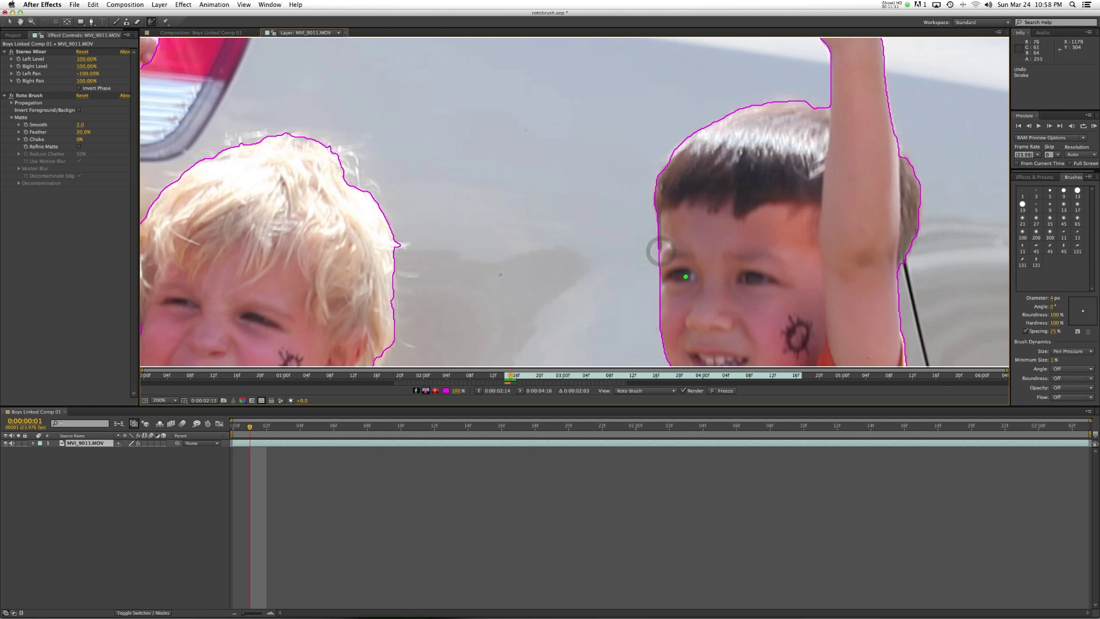
Advance to frame 0:00:00:02 and subtract the background under the blond boy's hair and along the inner edge of his raised forearm
{"action": "mouse_move", "coordinate": [684, 275]}
{"action": "left_mouse_down"}
{"action": "mouse_move", "coordinate": [702, 69]}
{"action": "mouse_move", "coordinate": [778, 82]}
{"action": "left_mouse_up"}
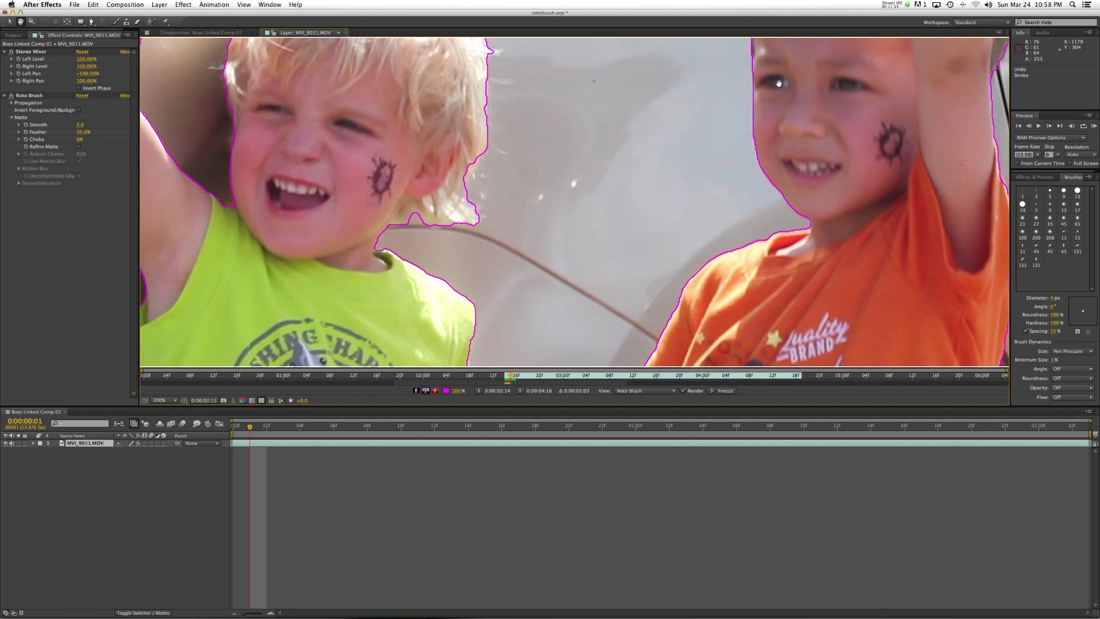
{"action": "key", "text": "2"}
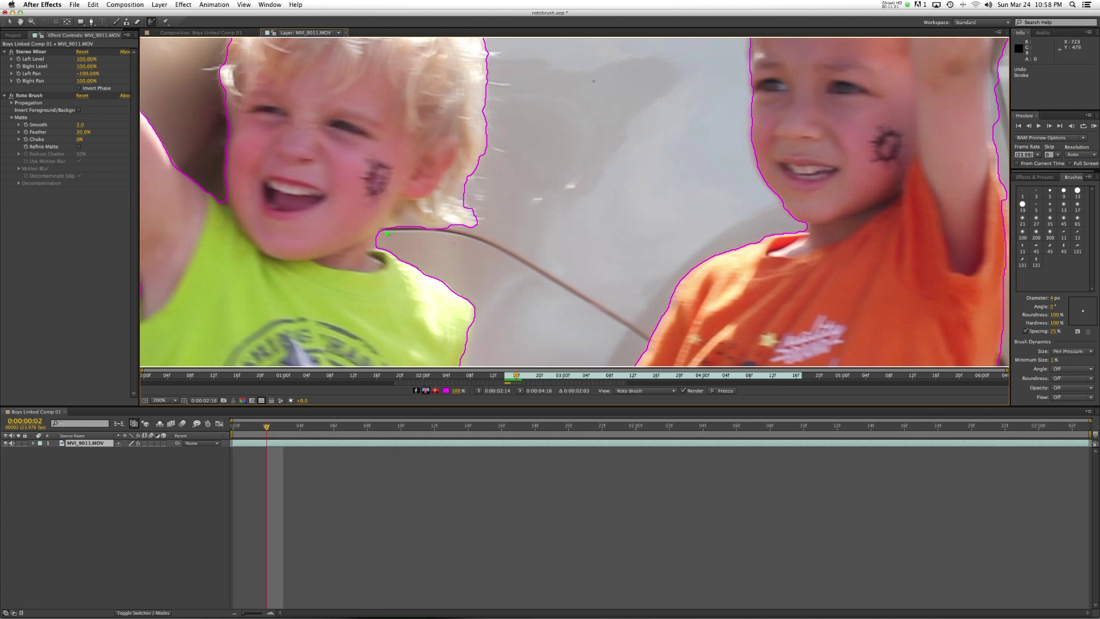
{"action": "left_click_drag", "start_coordinate": [410, 215], "coordinate": [565, 350]}
{"action": "left_click_drag", "start_coordinate": [479, 157], "coordinate": [488, 290]}
{"action": "left_click_drag", "start_coordinate": [341, 219], "coordinate": [332, 240]}
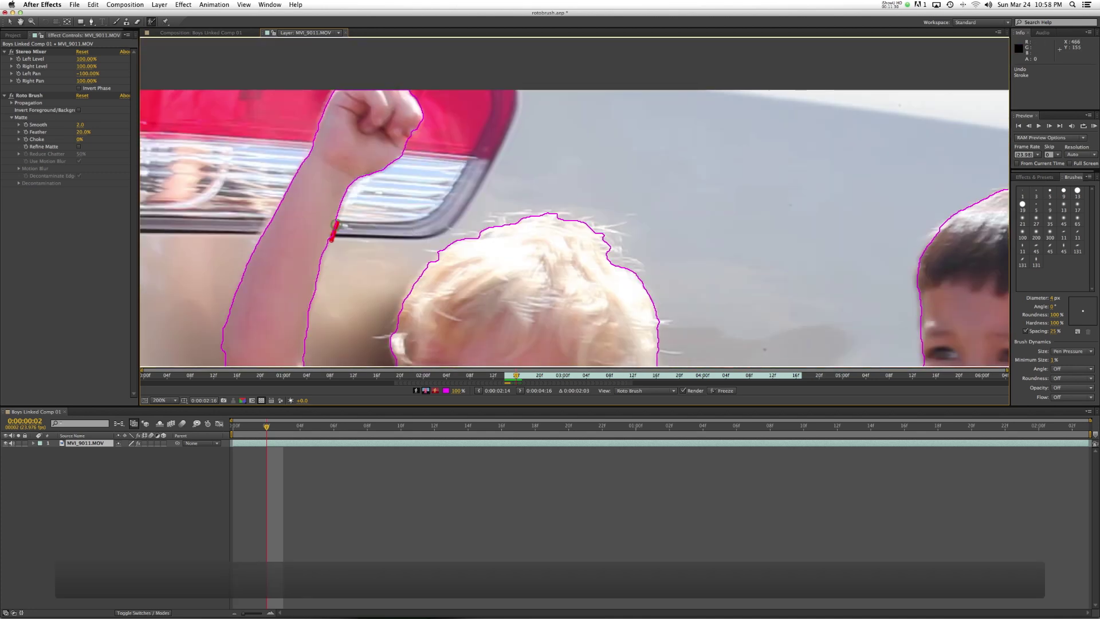
On frame 0:00:00:02, subtract the background in the notch above the boys' joined hands
{"action": "left_click_drag", "start_coordinate": [366, 273], "coordinate": [450, 147]}
{"action": "left_click_drag", "start_coordinate": [370, 298], "coordinate": [309, 138]}
{"action": "left_click_drag", "start_coordinate": [366, 237], "coordinate": [354, 167]}
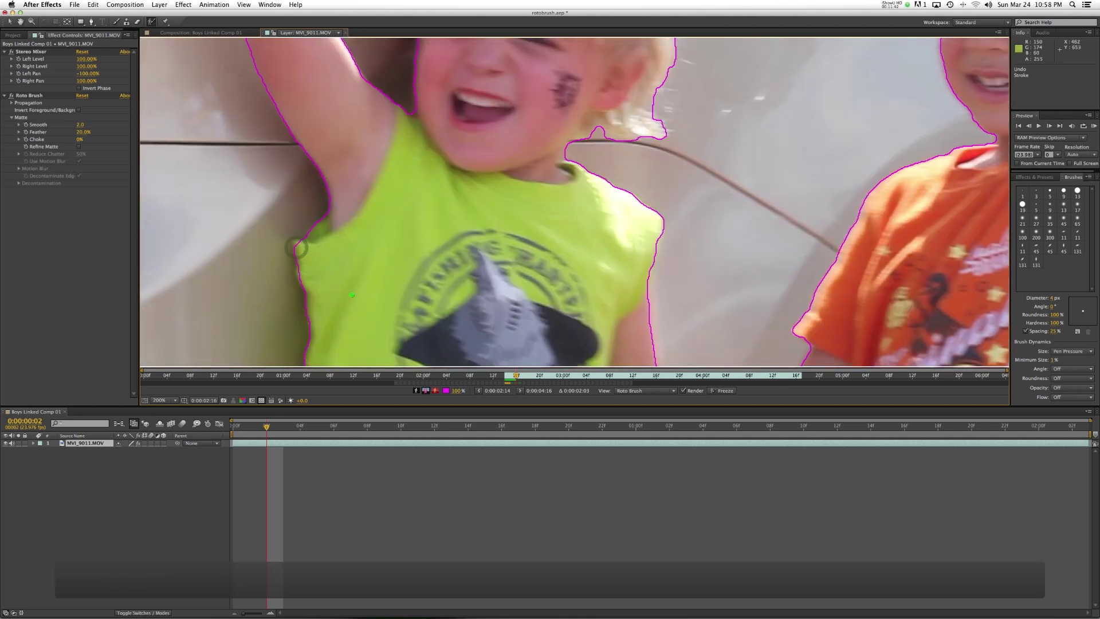
{"action": "left_click_drag", "start_coordinate": [348, 294], "coordinate": [355, 143]}
{"action": "left_click_drag", "start_coordinate": [593, 260], "coordinate": [574, 211]}
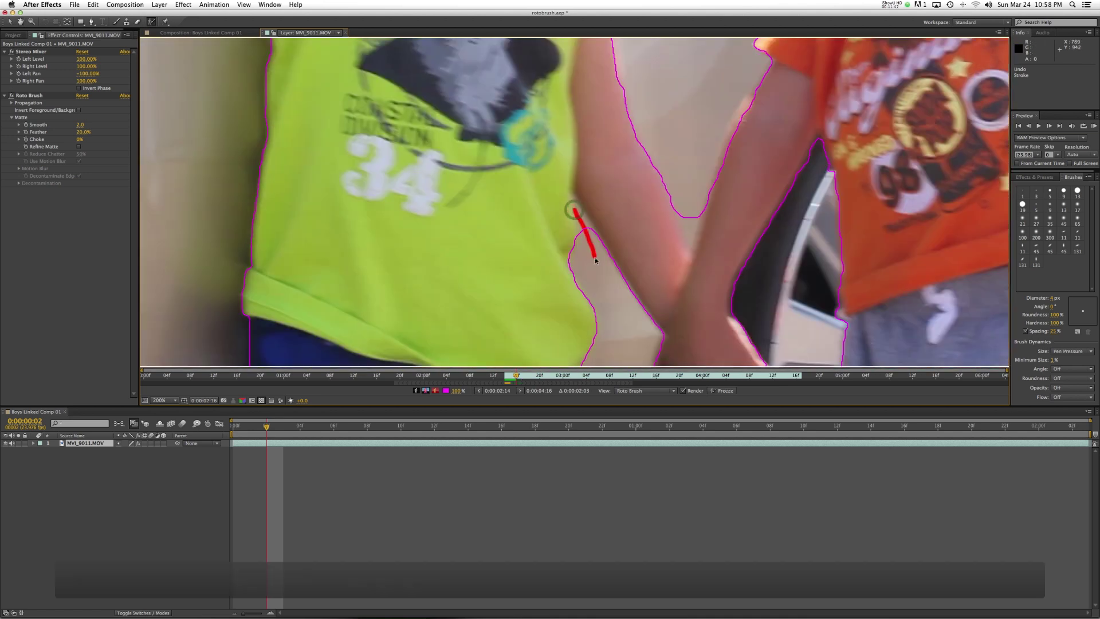
{"action": "left_click_drag", "start_coordinate": [532, 270], "coordinate": [418, 188]}
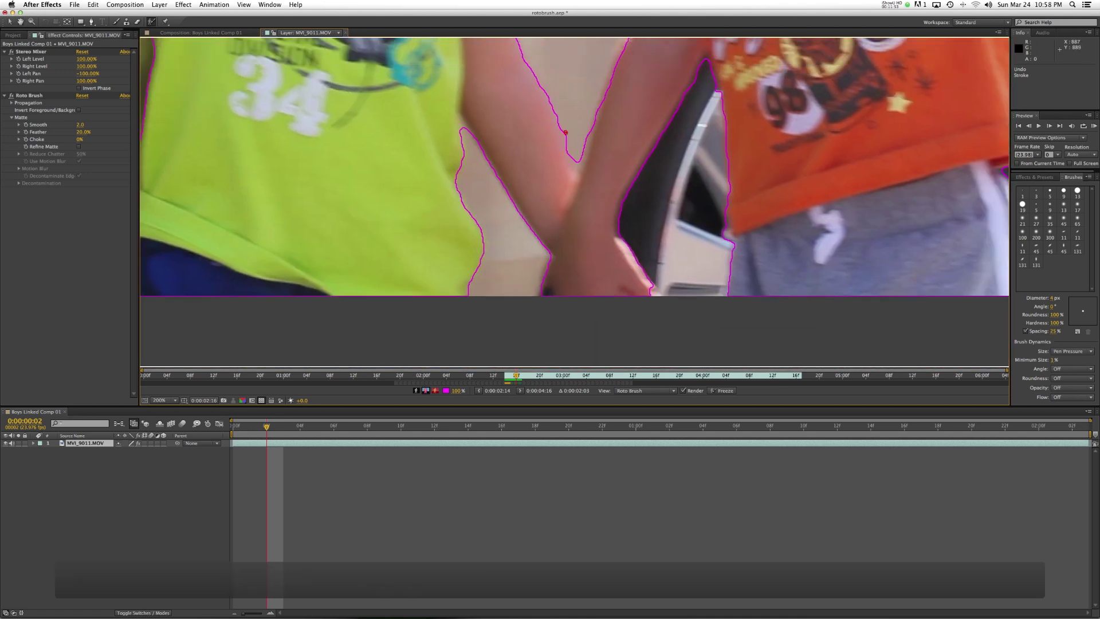
{"action": "left_click_drag", "start_coordinate": [565, 132], "coordinate": [576, 159]}
Advance to frame 0:00:00:03 and check the outline around the boys' heads and raised arms
{"action": "scroll", "coordinate": [674, 162], "scroll_direction": "down", "scroll_amount": 2}
{"action": "key", "text": "2"}
{"action": "scroll", "coordinate": [572, 197], "scroll_direction": "up", "scroll_amount": 1}
{"action": "left_click_drag", "start_coordinate": [470, 103], "coordinate": [568, 326]}
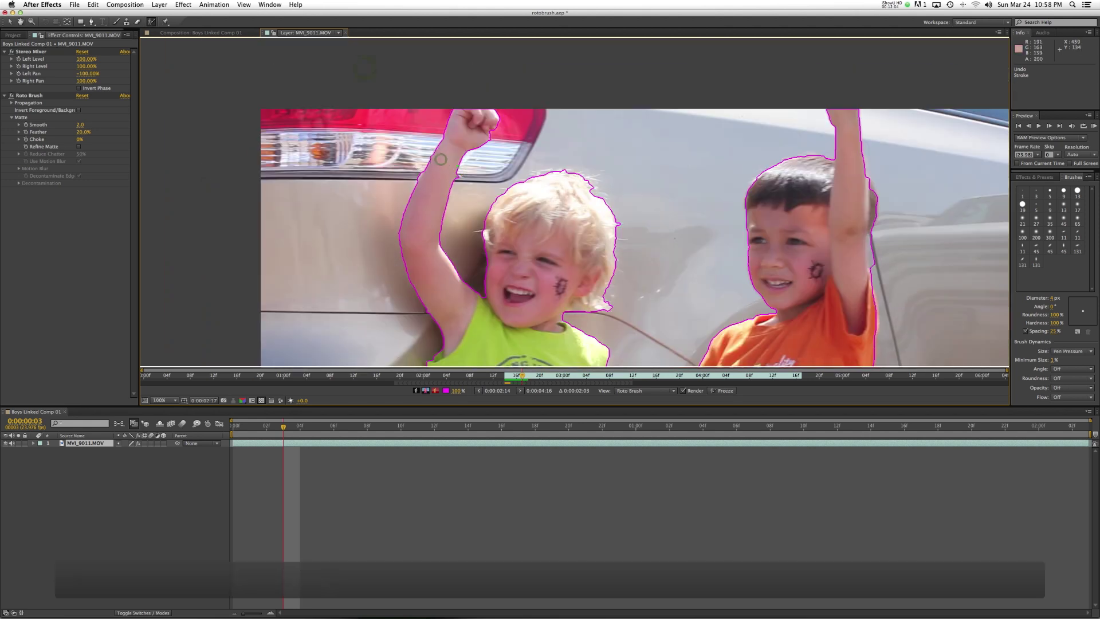
{"action": "scroll", "coordinate": [458, 181], "scroll_direction": "down", "scroll_amount": 1}
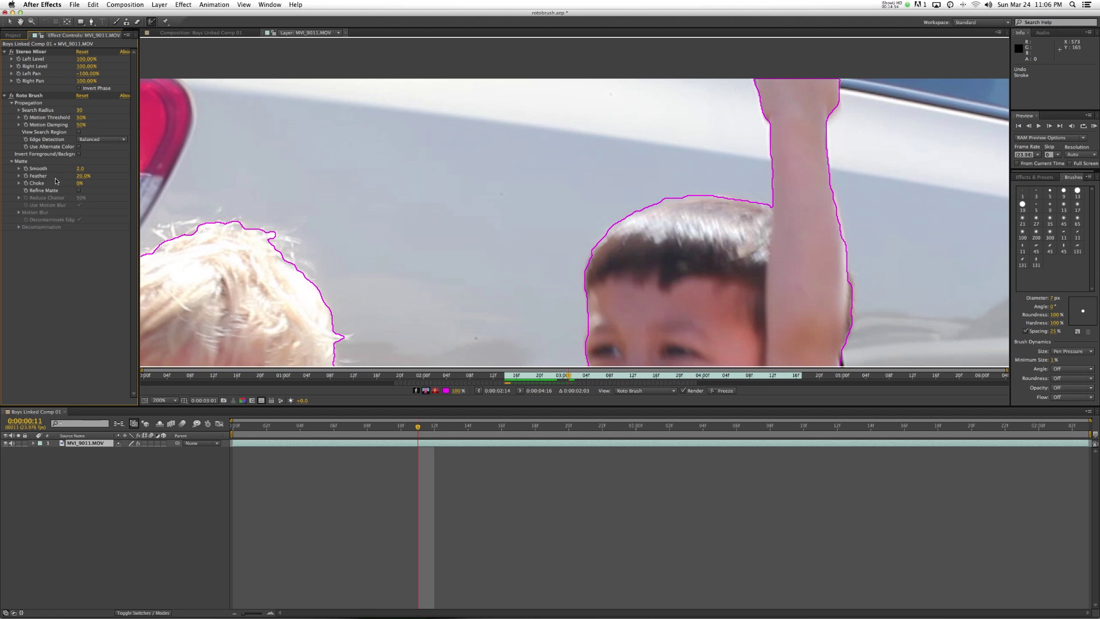
On frame 0:00:00:11, subtract the background beside the blond boy's neck and add the lower hair strands below his ear
{"action": "mouse_move", "coordinate": [466, 303]}
{"action": "left_mouse_down"}
{"action": "mouse_move", "coordinate": [552, 147]}
{"action": "mouse_move", "coordinate": [625, 106]}
{"action": "left_mouse_up"}
{"action": "left_click_drag", "start_coordinate": [554, 236], "coordinate": [568, 192]}
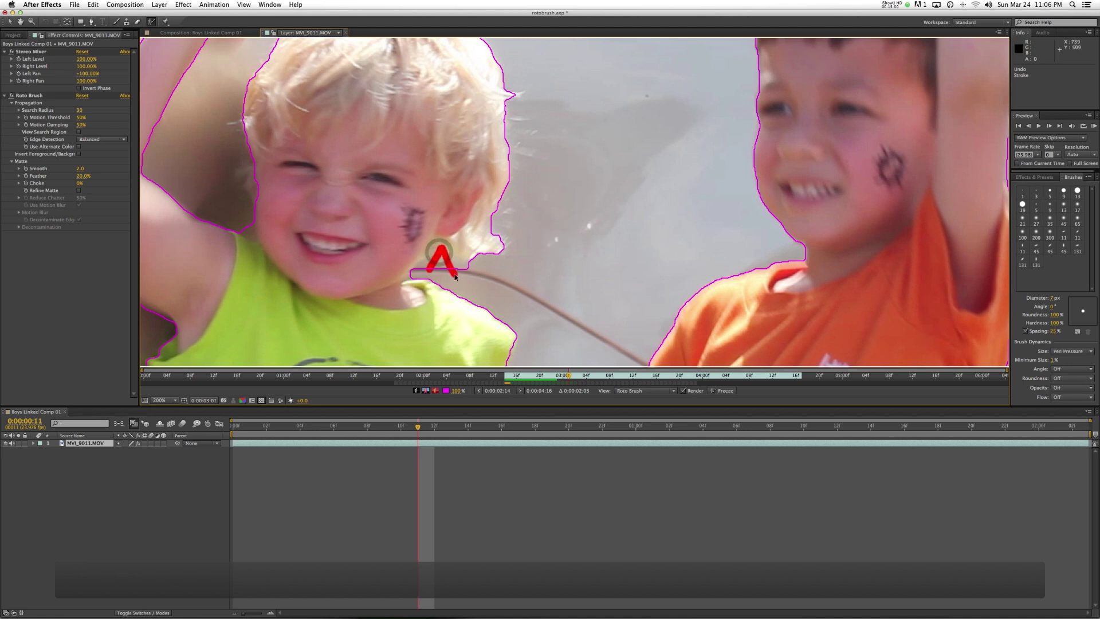
{"action": "left_click_drag", "start_coordinate": [455, 277], "coordinate": [478, 239]}
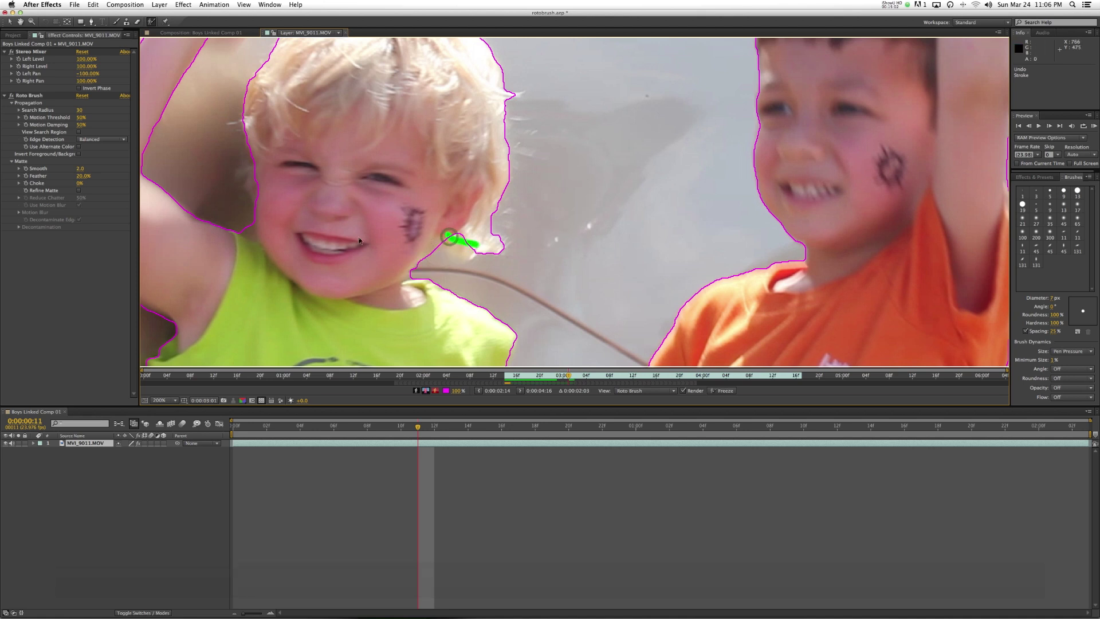
Try to add the outer edge of the blond boy's raised forearm to the selection on frame 0:00:00:11
{"action": "mouse_move", "coordinate": [261, 189]}
{"action": "left_mouse_down"}
{"action": "mouse_move", "coordinate": [265, 219]}
{"action": "mouse_move", "coordinate": [429, 173]}
{"action": "left_mouse_up"}
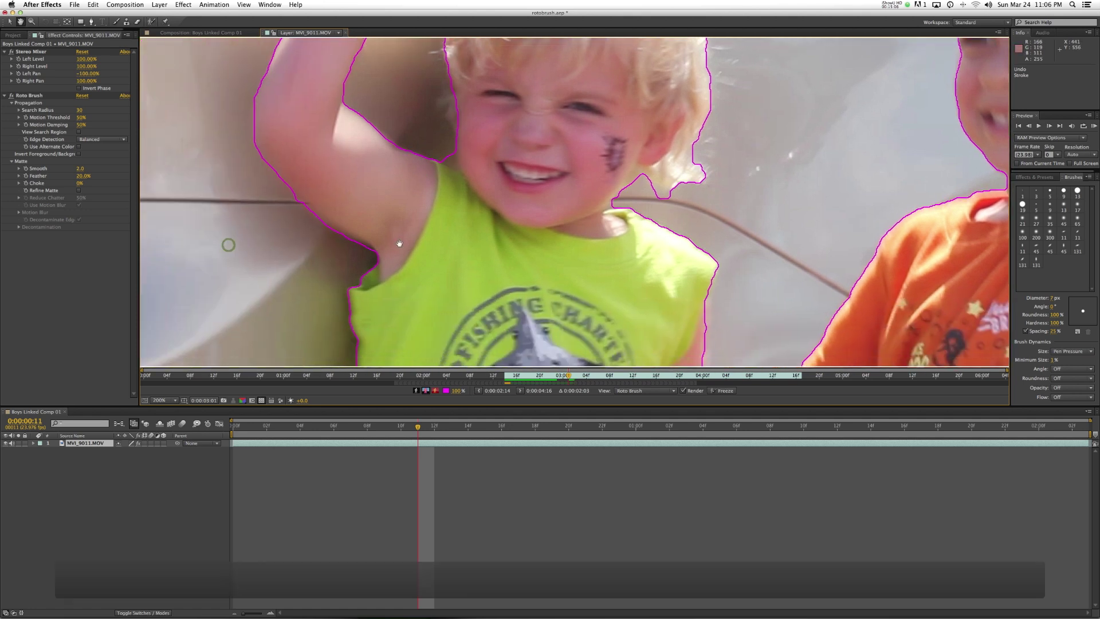
{"action": "left_click_drag", "start_coordinate": [376, 142], "coordinate": [415, 263]}
{"action": "mouse_move", "coordinate": [405, 127]}
{"action": "left_mouse_down"}
{"action": "mouse_move", "coordinate": [385, 208]}
{"action": "mouse_move", "coordinate": [390, 139]}
{"action": "mouse_move", "coordinate": [337, 192]}
{"action": "mouse_move", "coordinate": [385, 143]}
{"action": "mouse_move", "coordinate": [382, 187]}
{"action": "left_mouse_up"}
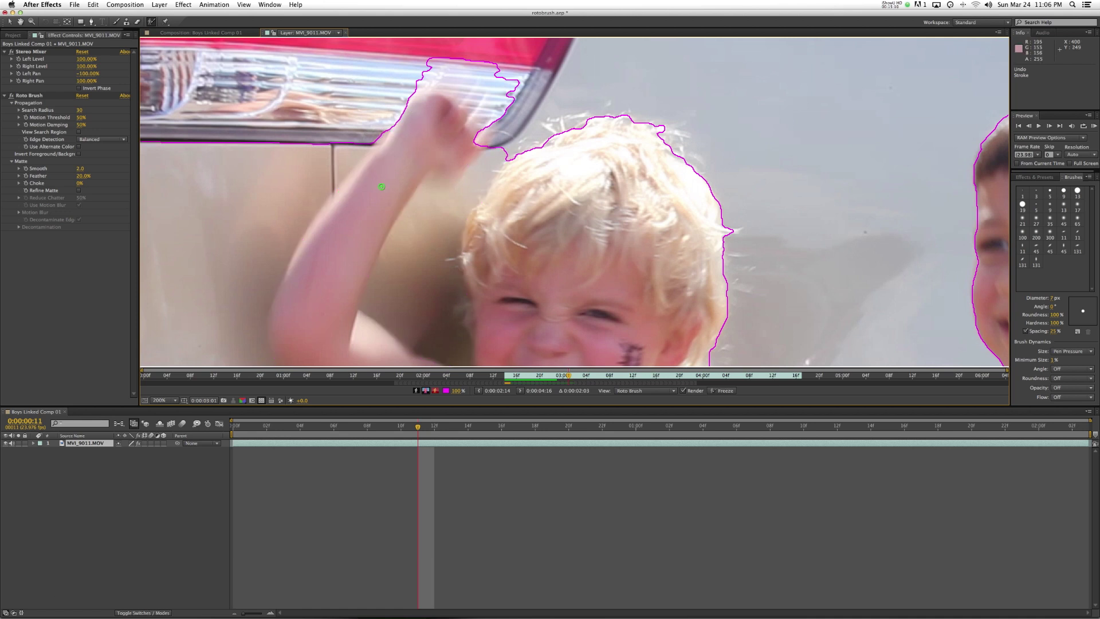
{"action": "key", "text": "super+z"}
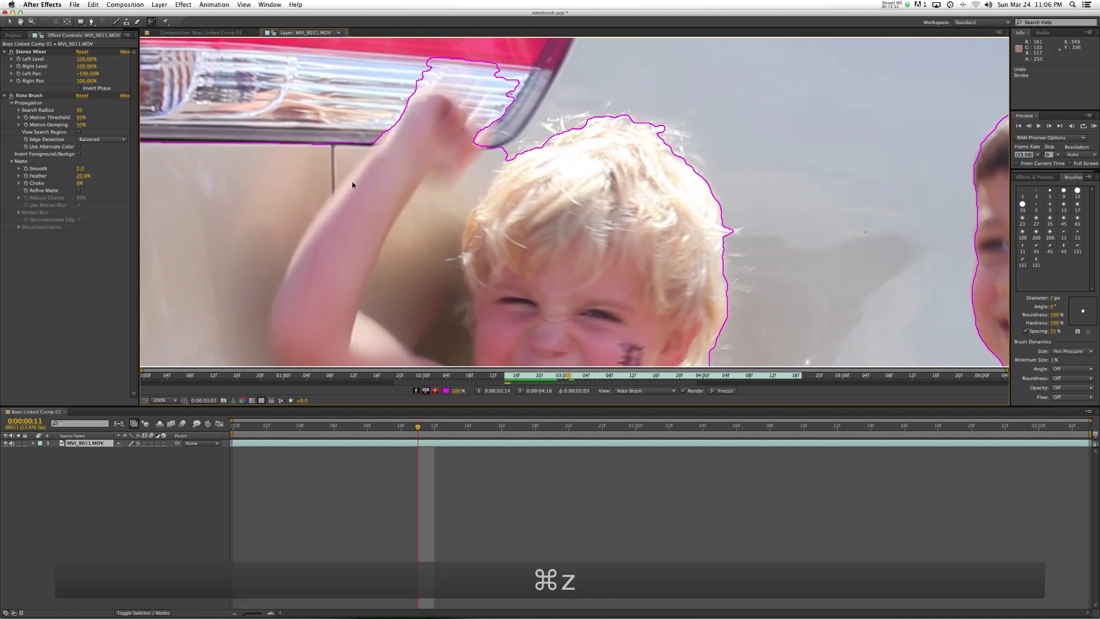
{"action": "left_click_drag", "start_coordinate": [363, 180], "coordinate": [339, 204]}
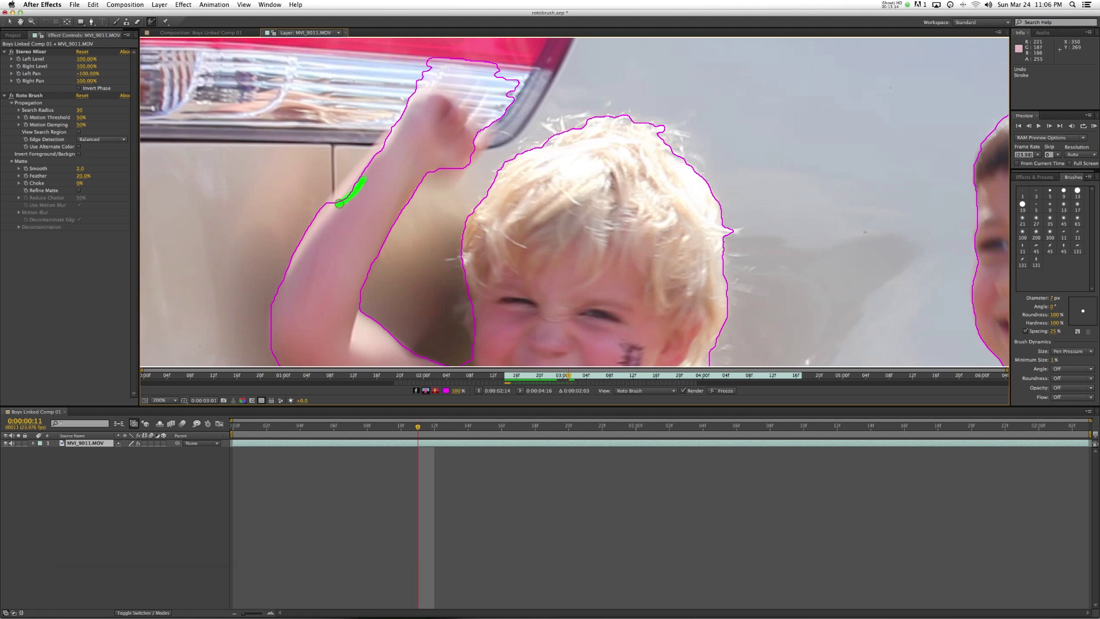
{"action": "key", "text": "super+z"}
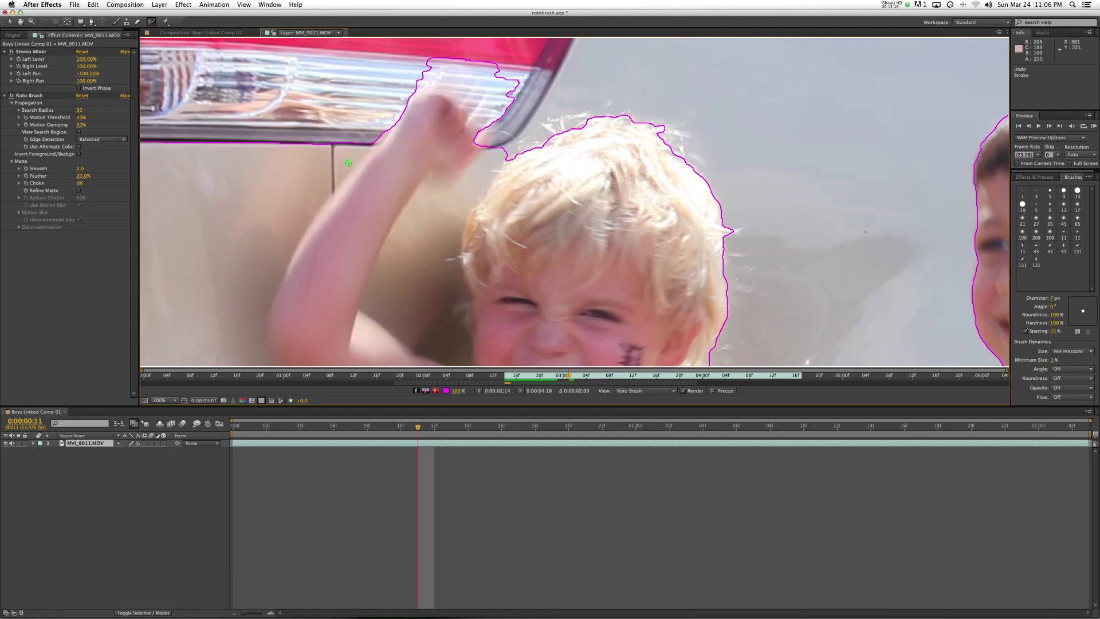
Subtract the taillight area around the blond boy's raised fist and add the outer edge of his forearm on frame 0:00:00:11
{"action": "mouse_move", "coordinate": [353, 49]}
{"action": "left_mouse_down"}
{"action": "mouse_move", "coordinate": [215, 216]}
{"action": "mouse_move", "coordinate": [306, 209]}
{"action": "mouse_move", "coordinate": [381, 71]}
{"action": "mouse_move", "coordinate": [476, 80]}
{"action": "mouse_move", "coordinate": [518, 123]}
{"action": "left_mouse_up"}
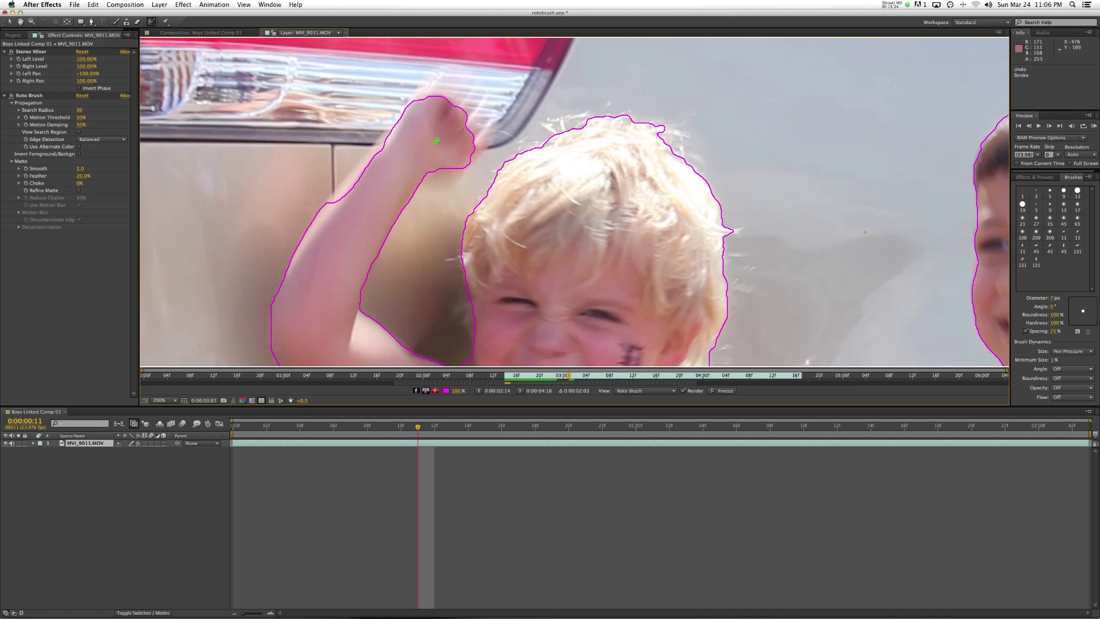
{"action": "left_click_drag", "start_coordinate": [388, 146], "coordinate": [383, 145]}
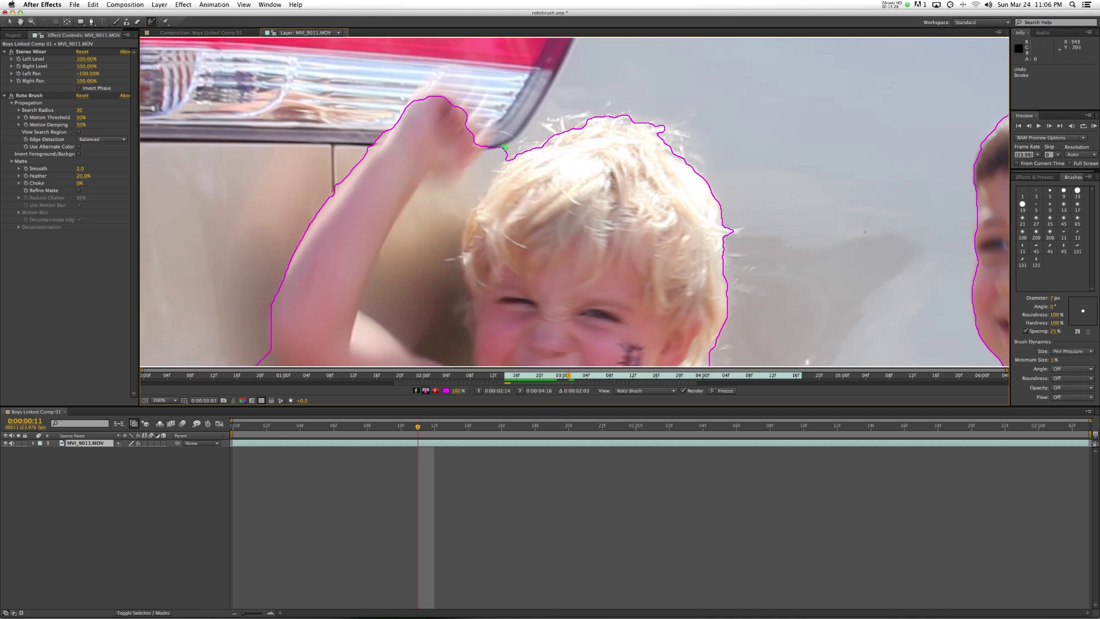
{"action": "mouse_move", "coordinate": [504, 147]}
{"action": "left_mouse_down"}
{"action": "mouse_move", "coordinate": [413, 239]}
{"action": "mouse_move", "coordinate": [401, 277]}
{"action": "mouse_move", "coordinate": [432, 335]}
{"action": "mouse_move", "coordinate": [438, 242]}
{"action": "left_mouse_up"}
{"action": "key", "text": "super+z"}
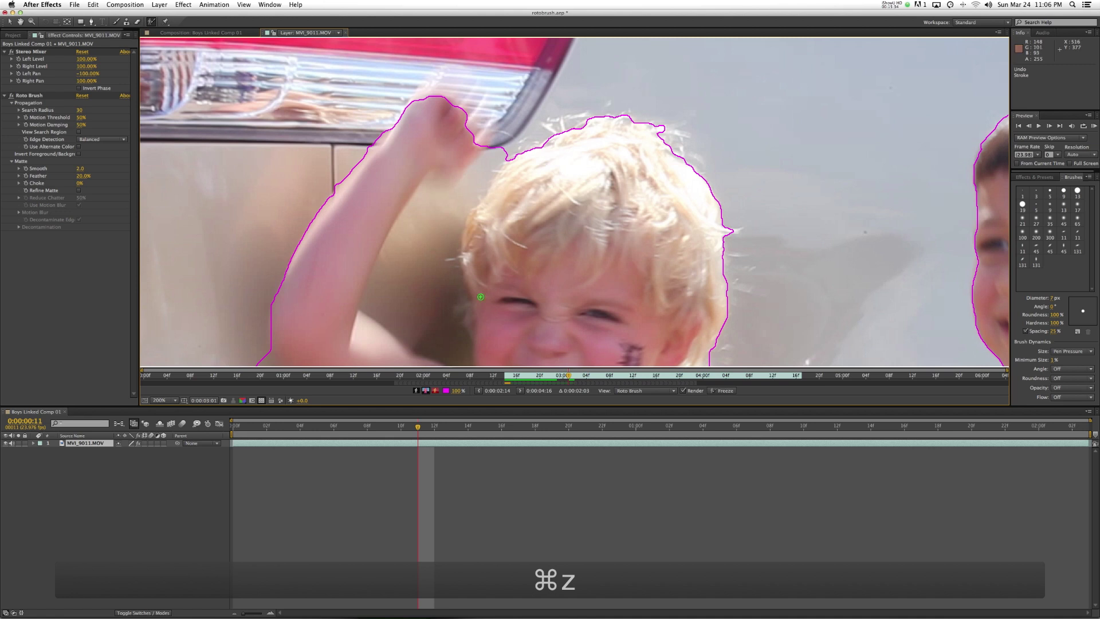
On frame 0:00:00:04, subtract the background strip beside the dark-haired boy's raised arm and check the outline down to the joined hands
{"action": "left_click", "coordinate": [542, 378]}
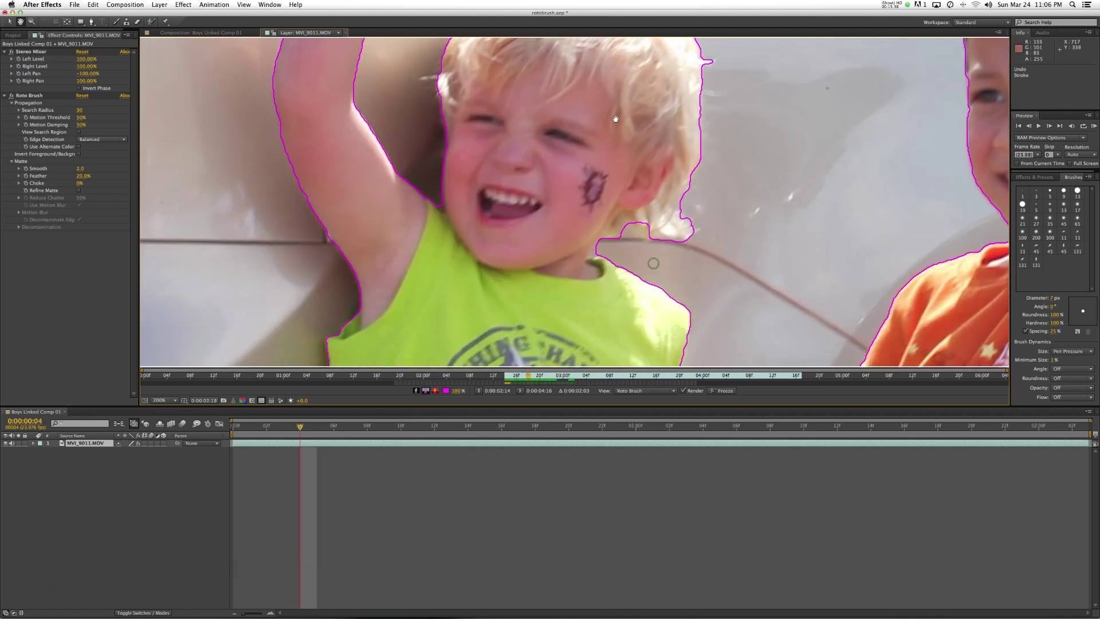
{"action": "key", "text": "space"}
{"action": "left_click_drag", "start_coordinate": [422, 179], "coordinate": [566, 310]}
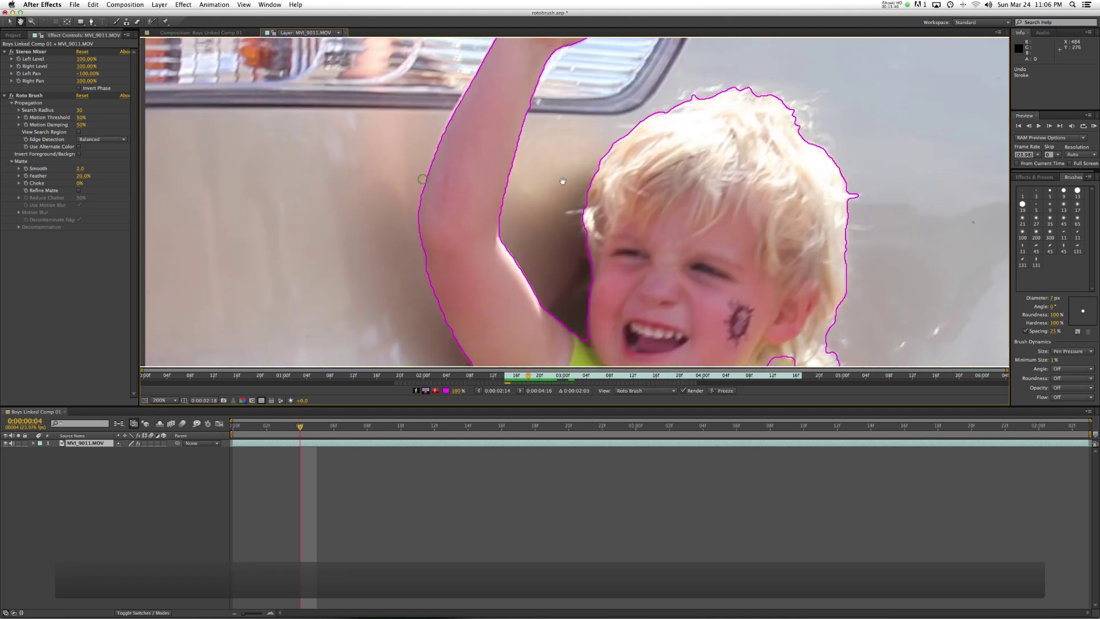
{"action": "left_click_drag", "start_coordinate": [570, 153], "coordinate": [420, 203]}
{"action": "left_click_drag", "start_coordinate": [760, 244], "coordinate": [570, 156]}
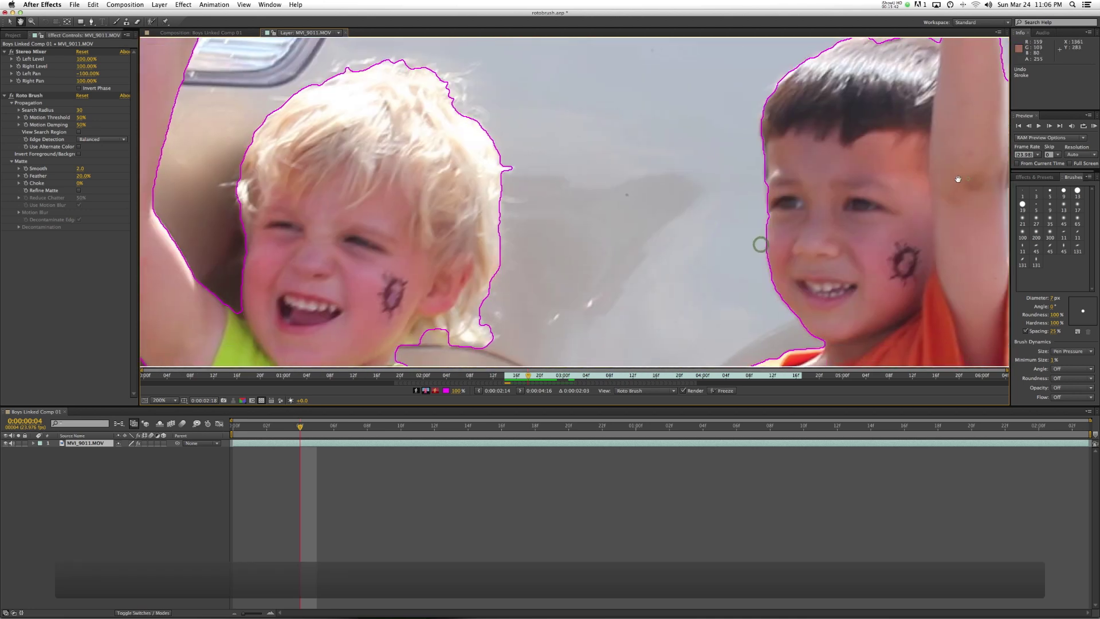
{"action": "mouse_move", "coordinate": [967, 178]}
{"action": "left_mouse_down"}
{"action": "mouse_move", "coordinate": [717, 187]}
{"action": "mouse_move", "coordinate": [753, 102]}
{"action": "mouse_move", "coordinate": [729, 219]}
{"action": "mouse_move", "coordinate": [804, 167]}
{"action": "left_mouse_up"}
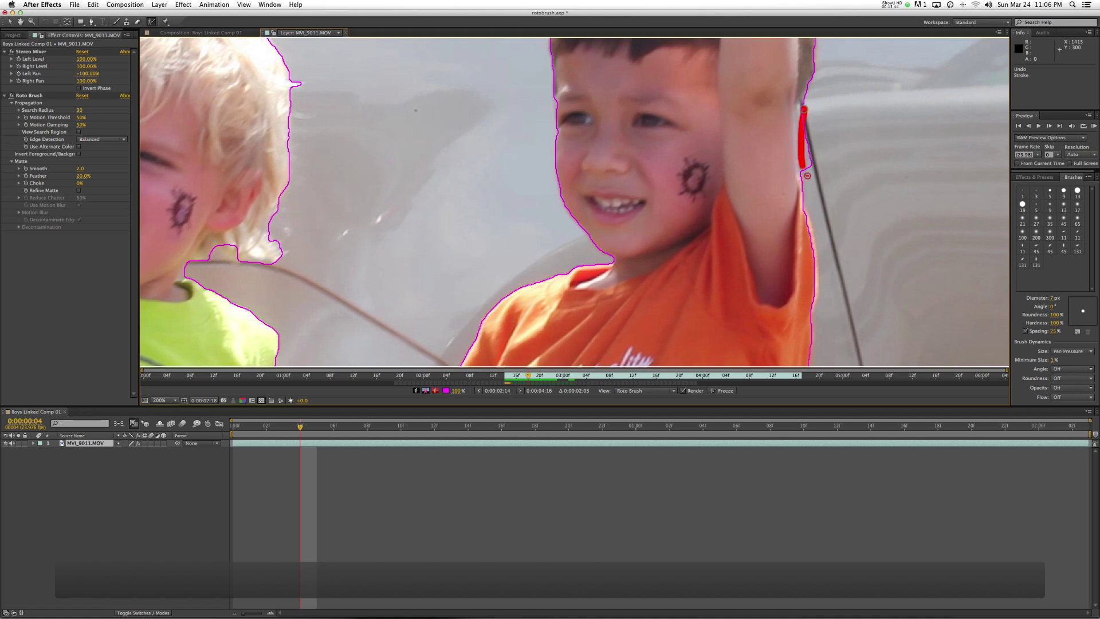
{"action": "key", "text": "space"}
{"action": "left_click_drag", "start_coordinate": [669, 268], "coordinate": [747, 30]}
{"action": "left_click_drag", "start_coordinate": [664, 204], "coordinate": [723, 11]}
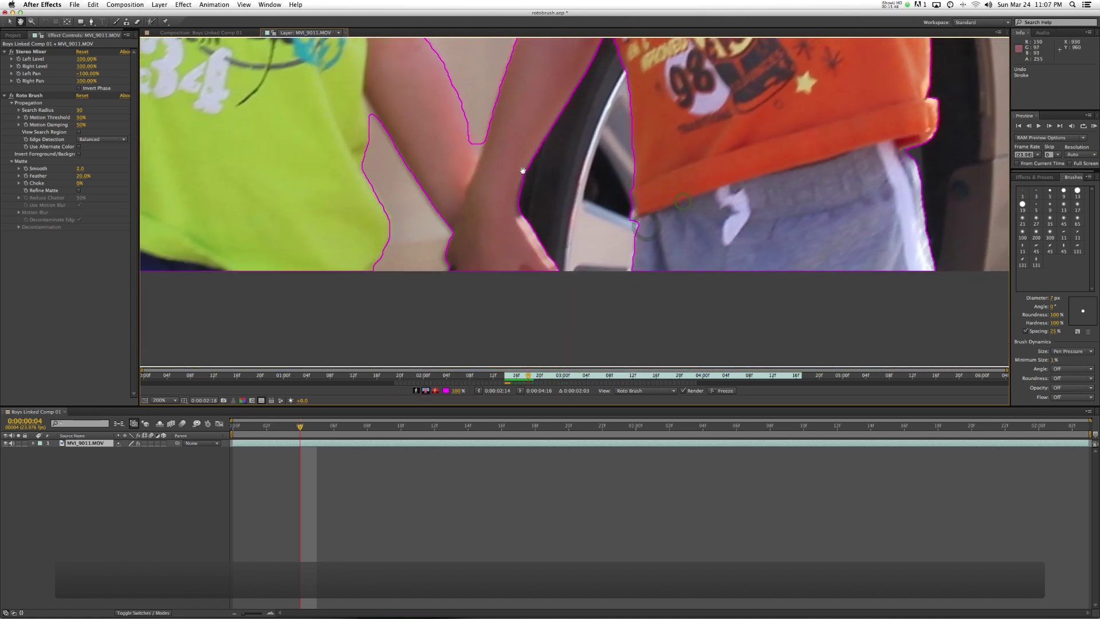
{"action": "left_click_drag", "start_coordinate": [522, 168], "coordinate": [682, 201]}
{"action": "mouse_move", "coordinate": [588, 175]}
{"action": "left_mouse_down"}
{"action": "mouse_move", "coordinate": [648, 321]}
{"action": "mouse_move", "coordinate": [663, 395]}
{"action": "mouse_move", "coordinate": [623, 215]}
{"action": "left_mouse_up"}
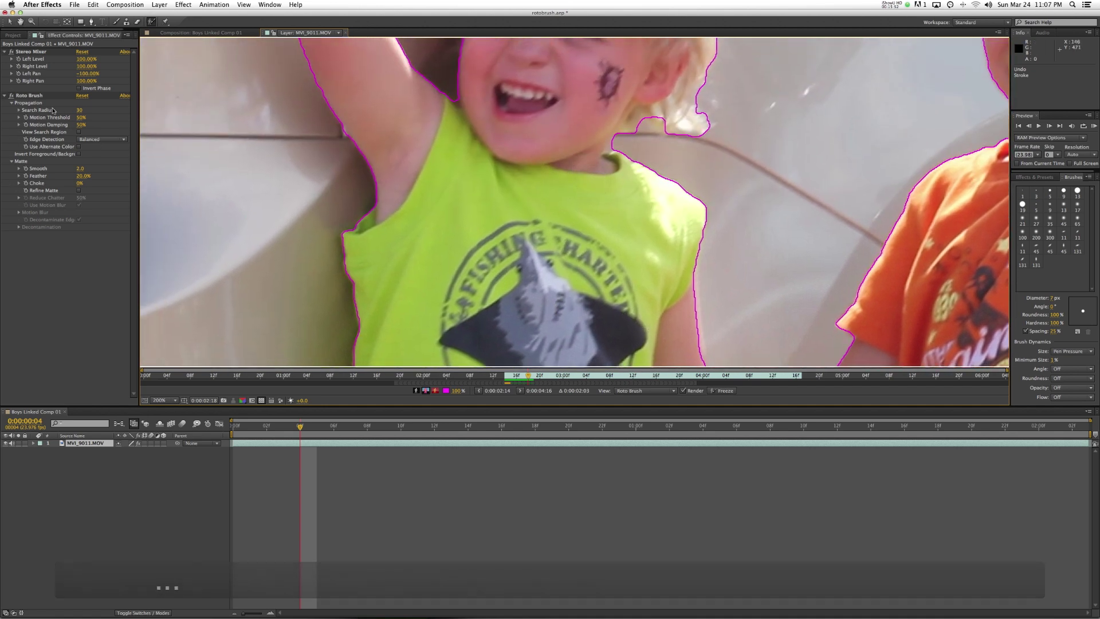
Collapse the Stereo Mixer effect and set the Roto Brush edge detection to Favor Current Edges
{"action": "left_click", "coordinate": [4, 52]}
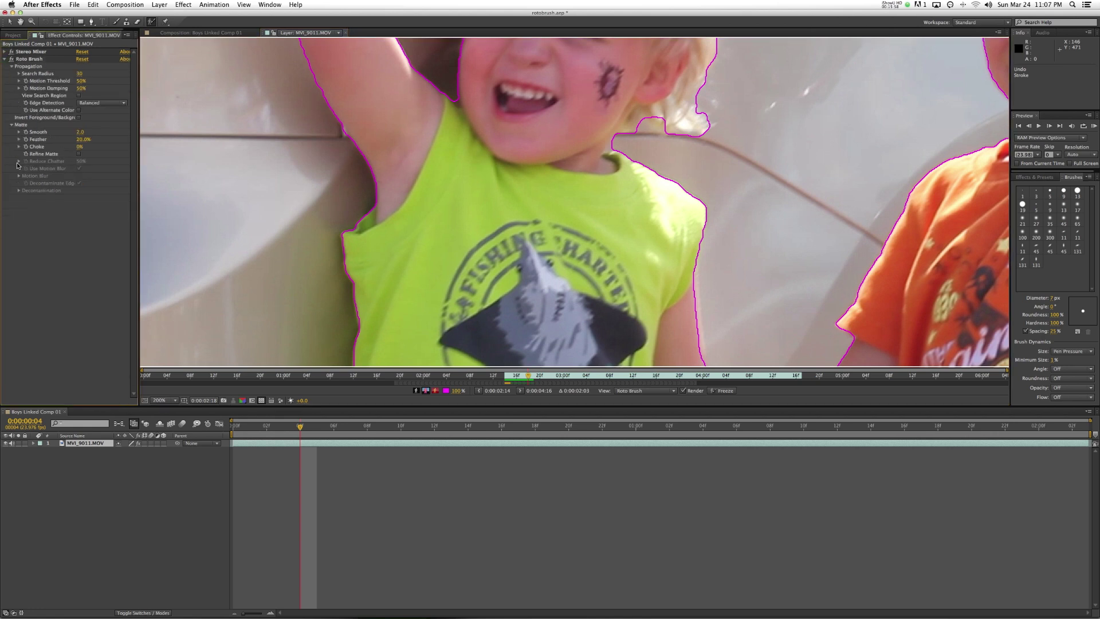
{"action": "left_click", "coordinate": [106, 106]}
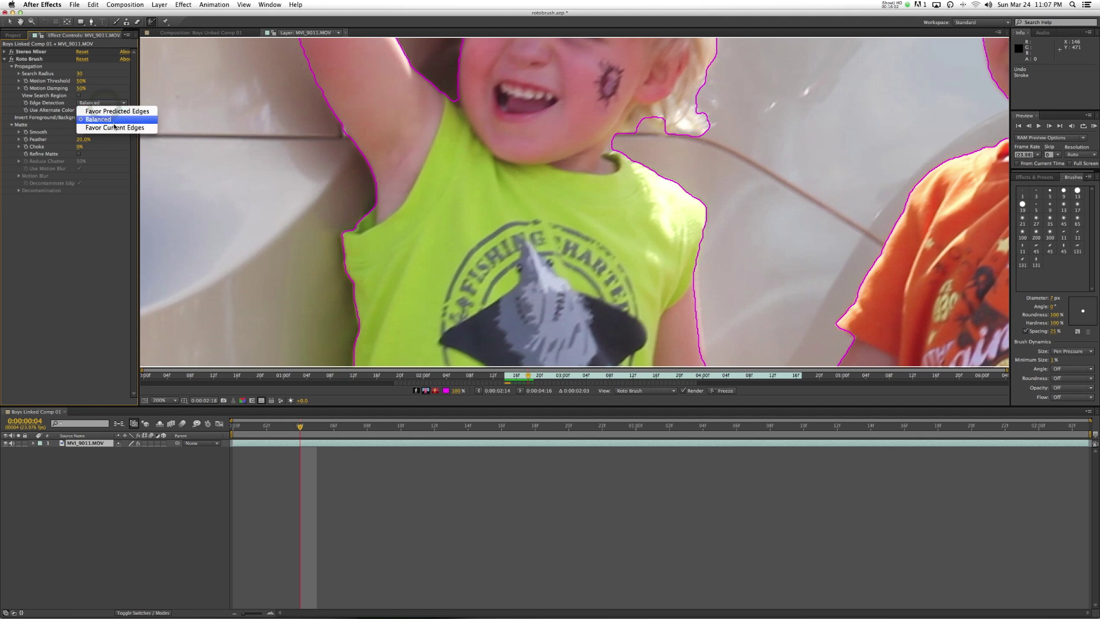
{"action": "left_click", "coordinate": [115, 127]}
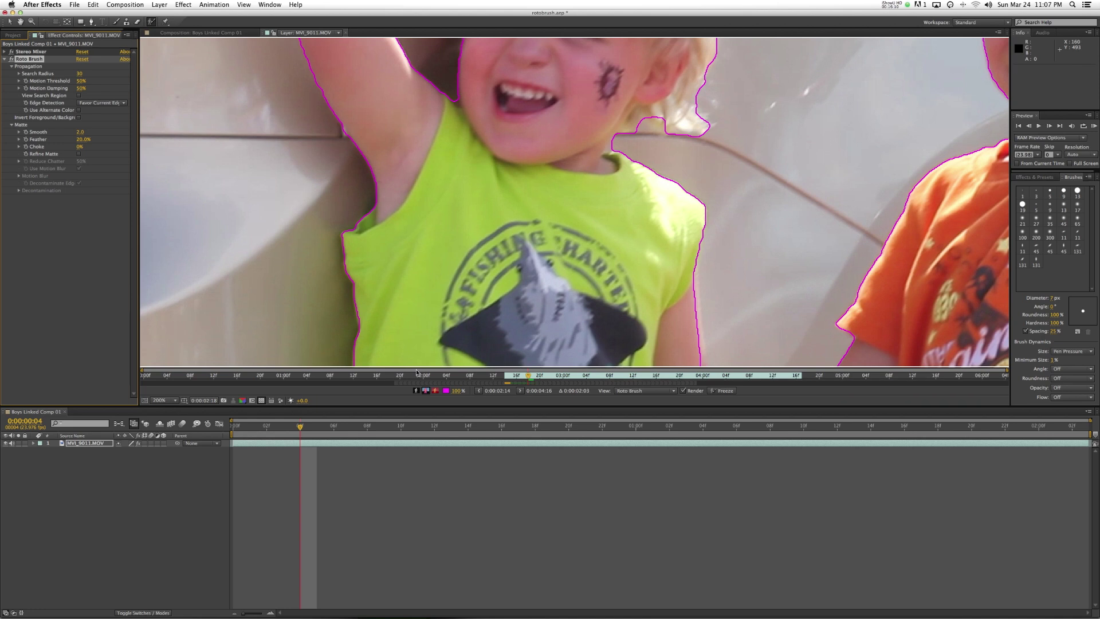
Return to frame 0:00:00:02 and check the outline around the shirts and the boys' joined hands
{"action": "left_click", "coordinate": [519, 376]}
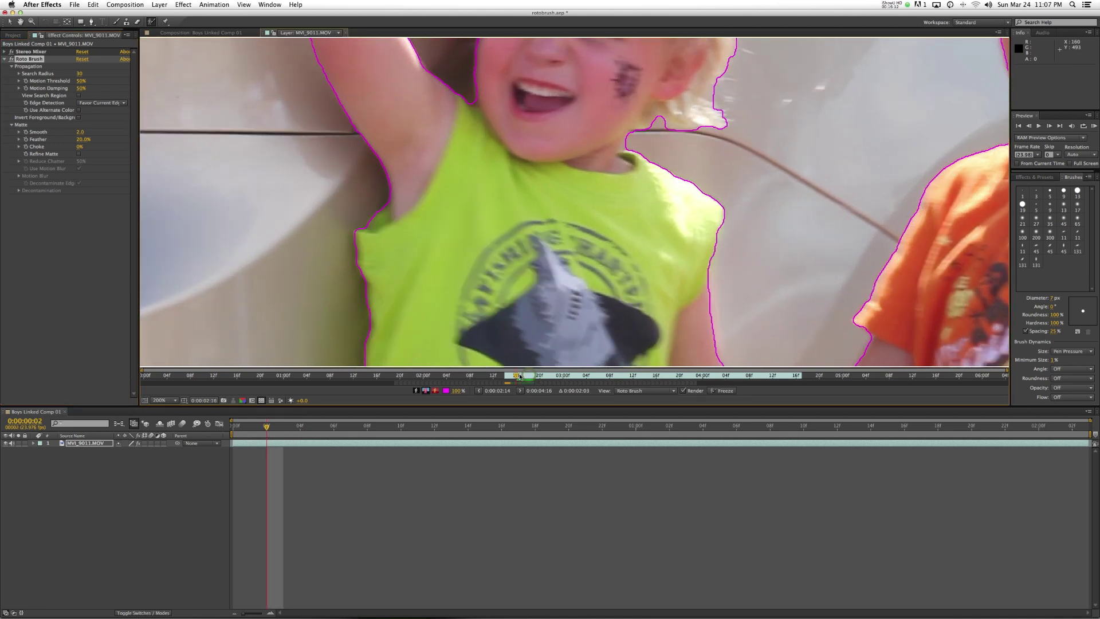
{"action": "key", "text": "space"}
{"action": "left_click_drag", "start_coordinate": [657, 252], "coordinate": [471, 135]}
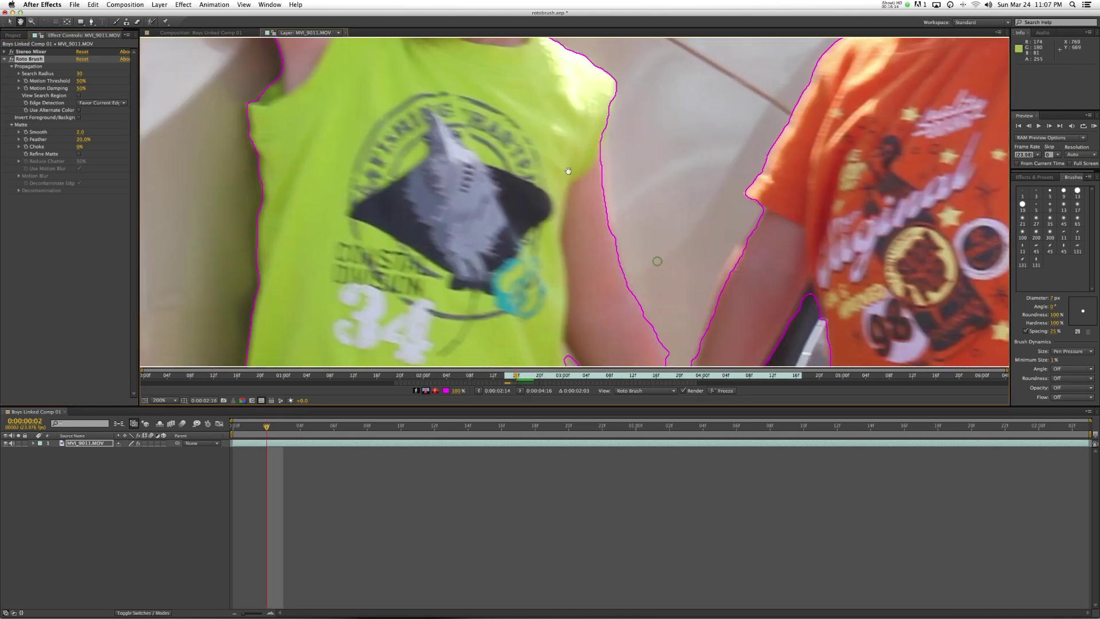
{"action": "left_click_drag", "start_coordinate": [653, 277], "coordinate": [542, 154]}
{"action": "left_click_drag", "start_coordinate": [550, 236], "coordinate": [534, 133]}
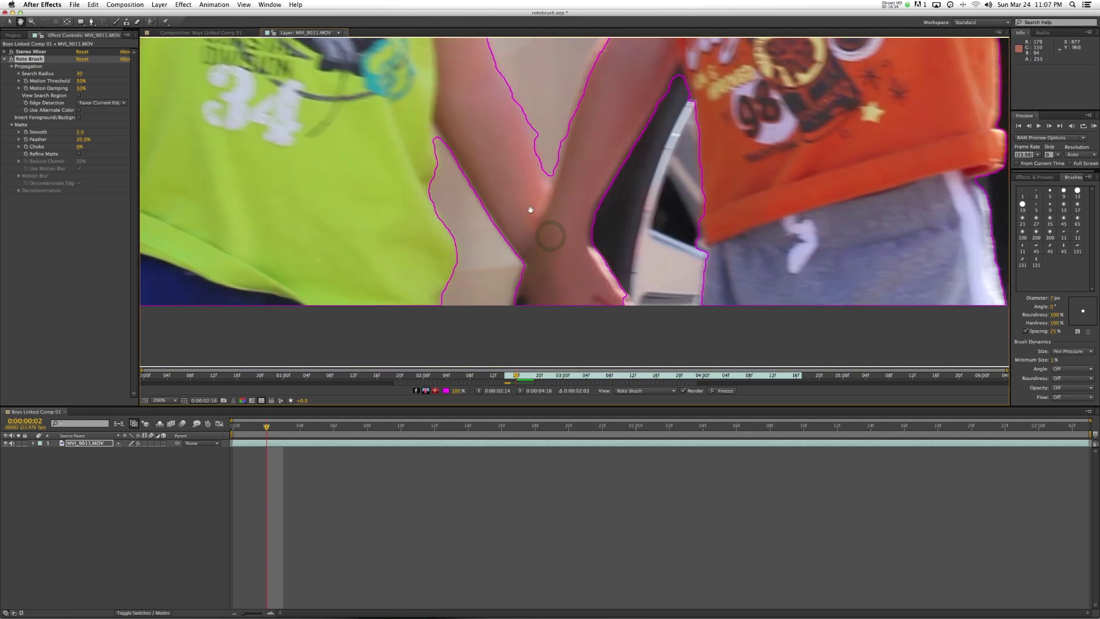
{"action": "key", "text": "alt+w"}
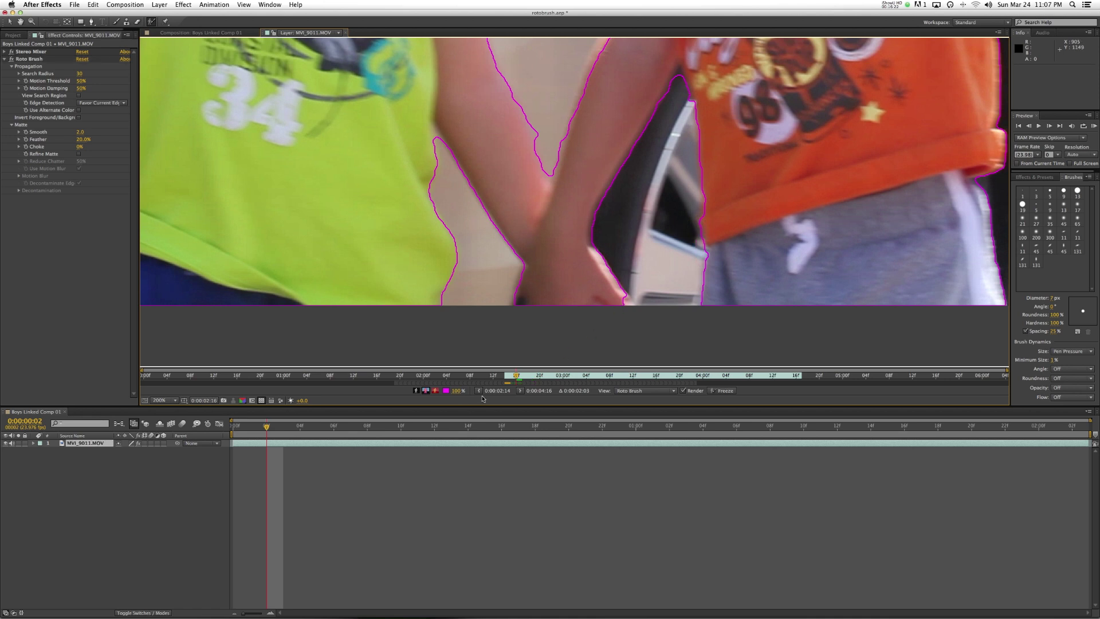
On frame 0:00:00:03, subtract the background beside the dark-haired boy's raised arm and refine the edges of his hair
{"action": "left_click", "coordinate": [522, 377]}
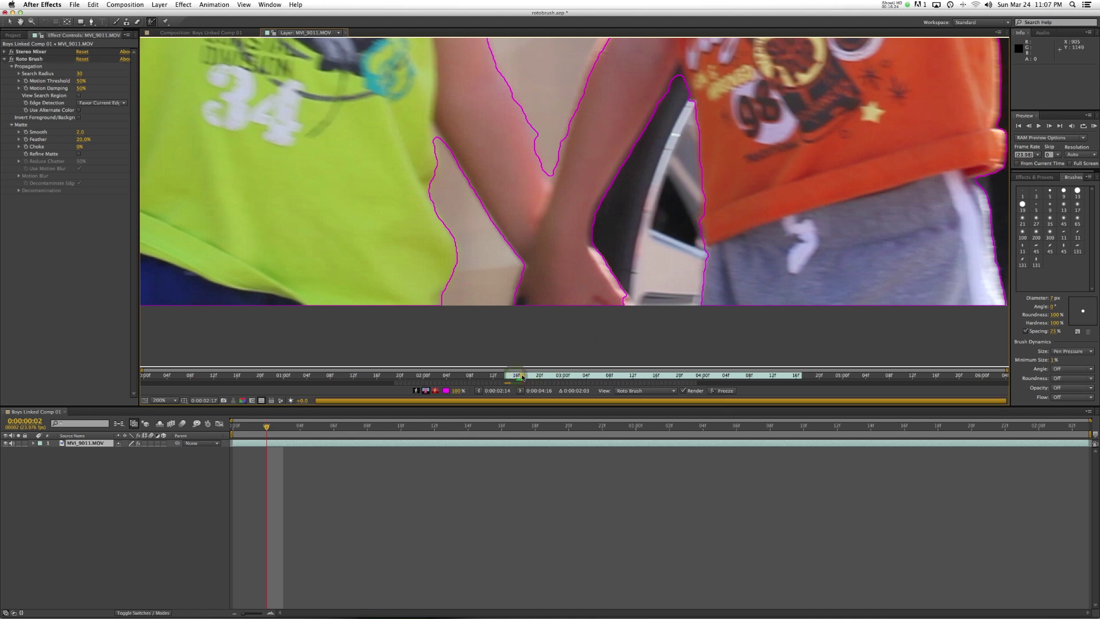
{"action": "key", "text": "Page_Down"}
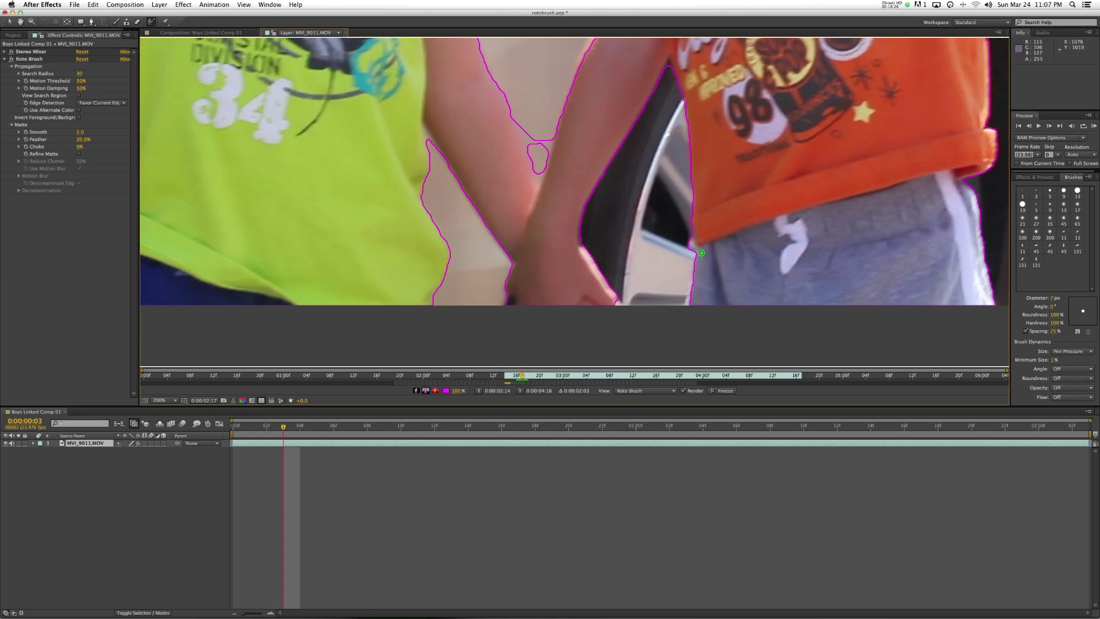
{"action": "key", "text": "space"}
{"action": "left_click_drag", "start_coordinate": [802, 141], "coordinate": [693, 358]}
{"action": "left_click_drag", "start_coordinate": [836, 103], "coordinate": [796, 321]}
{"action": "left_click_drag", "start_coordinate": [828, 81], "coordinate": [819, 127]}
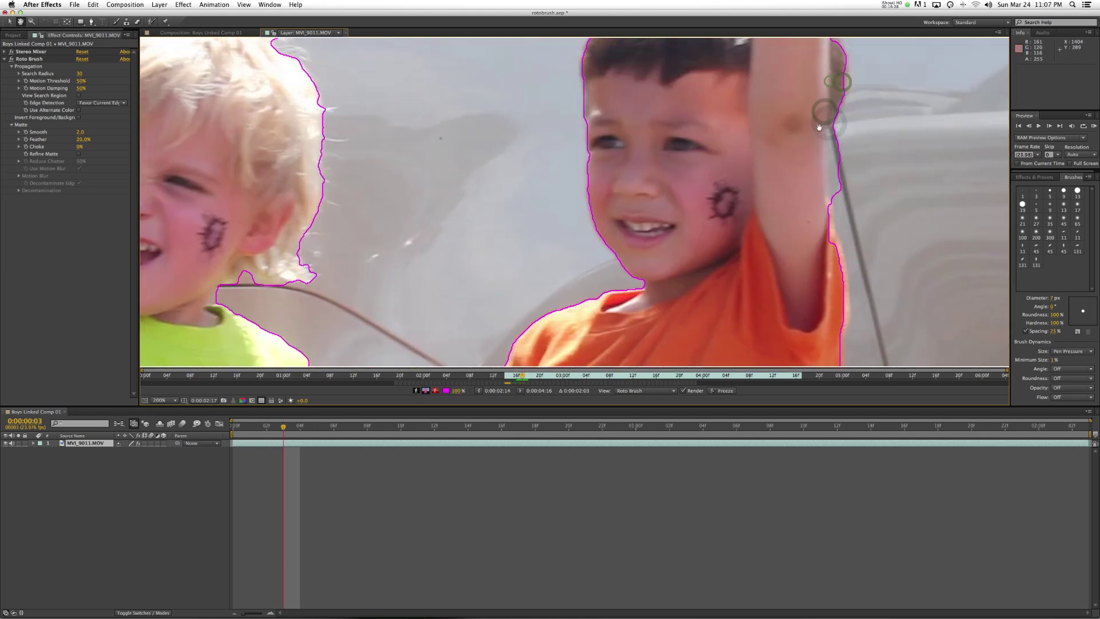
{"action": "mouse_move", "coordinate": [844, 182]}
{"action": "left_mouse_down"}
{"action": "mouse_move", "coordinate": [828, 235]}
{"action": "mouse_move", "coordinate": [841, 256]}
{"action": "left_mouse_up"}
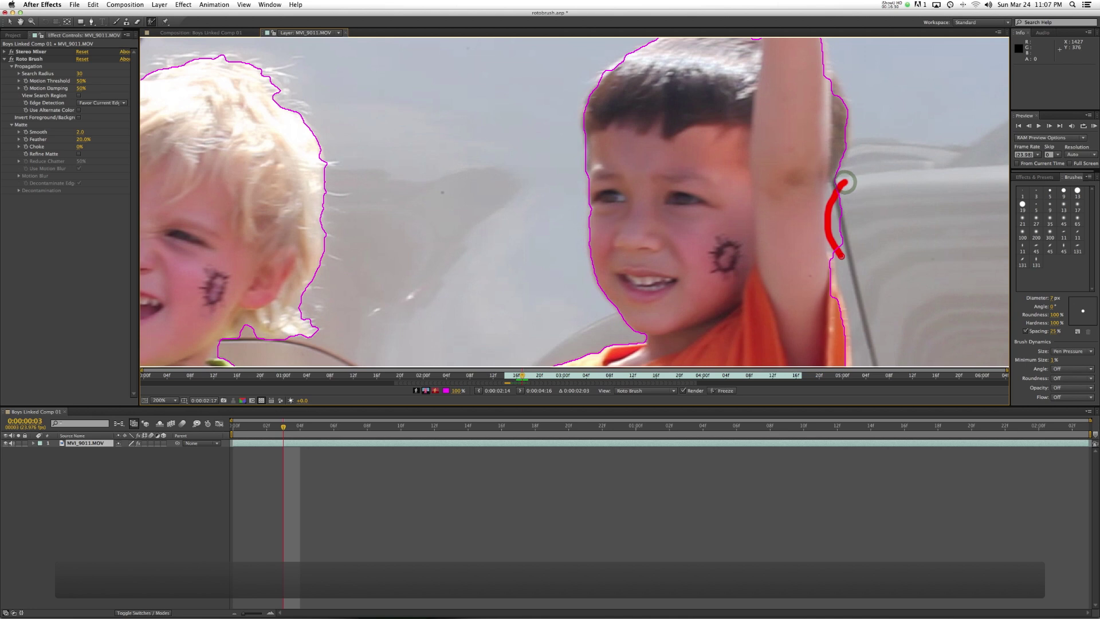
{"action": "mouse_move", "coordinate": [863, 173]}
{"action": "left_mouse_down"}
{"action": "mouse_move", "coordinate": [859, 265]}
{"action": "mouse_move", "coordinate": [835, 315]}
{"action": "left_mouse_up"}
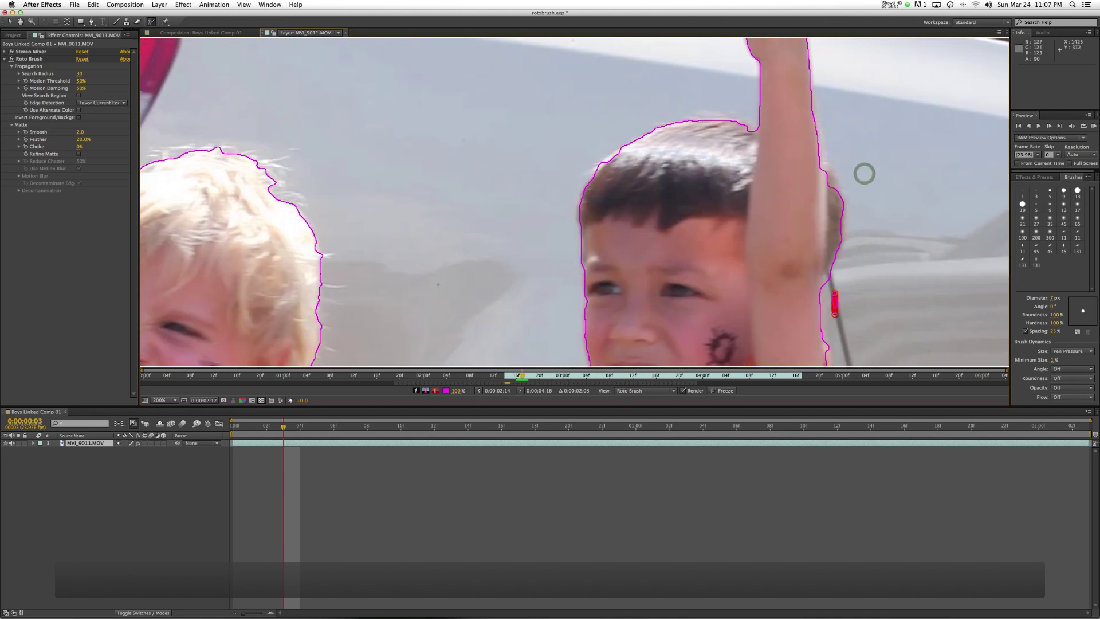
{"action": "left_click_drag", "start_coordinate": [824, 167], "coordinate": [832, 187]}
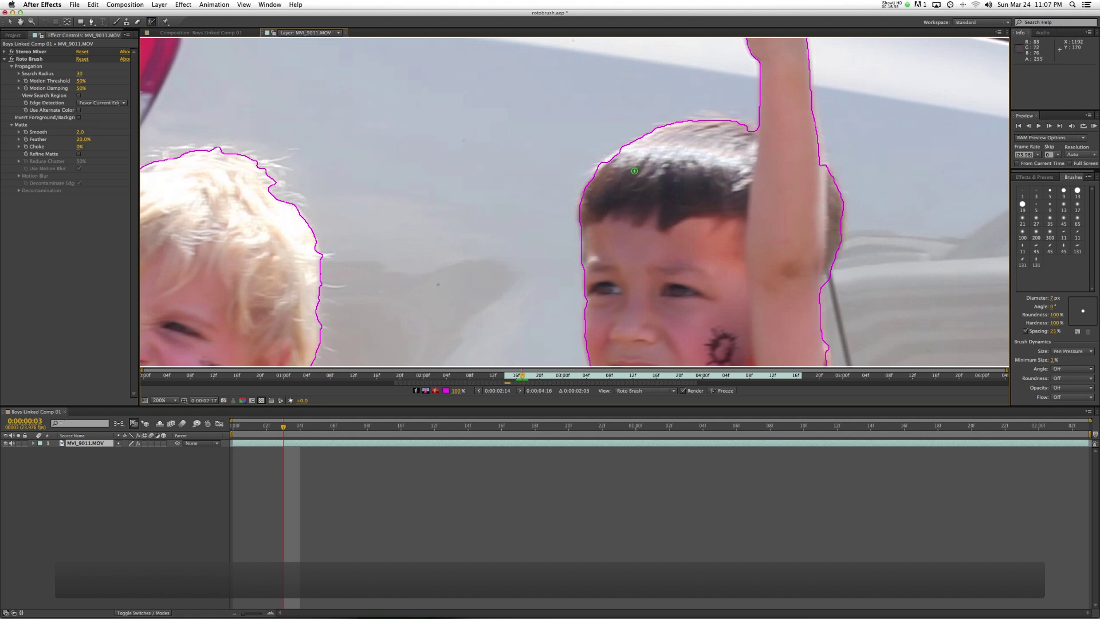
{"action": "left_click_drag", "start_coordinate": [597, 174], "coordinate": [619, 155]}
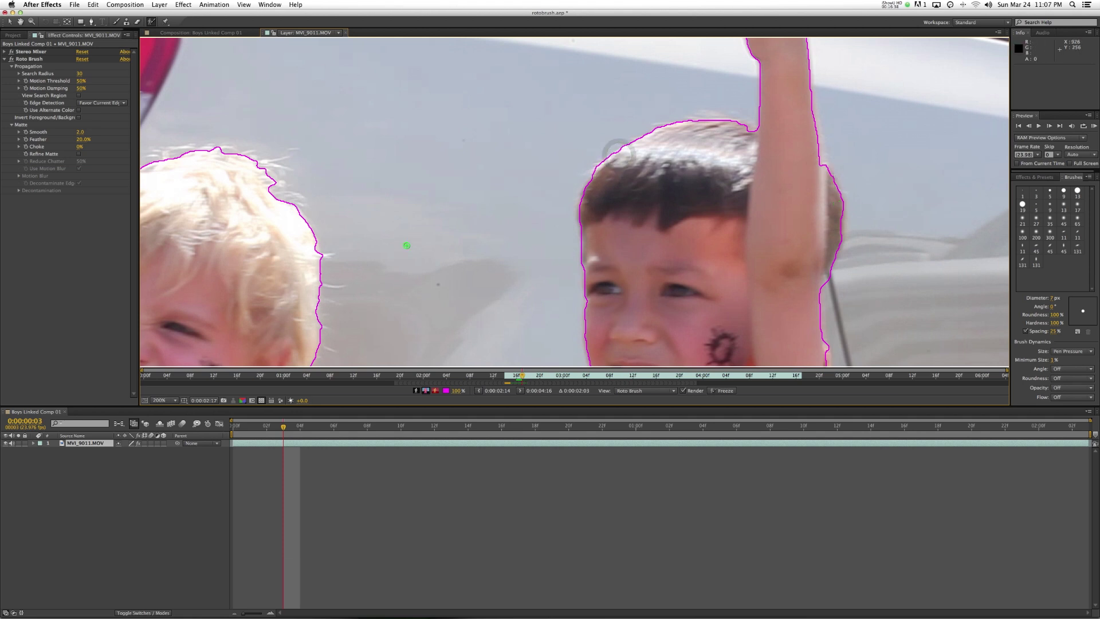
Advance to frame 0:00:00:05 and check the outline around the blond boy and the joined hands
{"action": "key", "text": "space"}
{"action": "left_click_drag", "start_coordinate": [280, 234], "coordinate": [509, 131]}
{"action": "mouse_move", "coordinate": [246, 235]}
{"action": "left_mouse_down"}
{"action": "mouse_move", "coordinate": [292, 226]}
{"action": "mouse_move", "coordinate": [390, 246]}
{"action": "mouse_move", "coordinate": [494, 293]}
{"action": "mouse_move", "coordinate": [491, 319]}
{"action": "mouse_move", "coordinate": [465, 129]}
{"action": "left_mouse_up"}
{"action": "key", "text": "2"}
{"action": "key", "text": "2"}
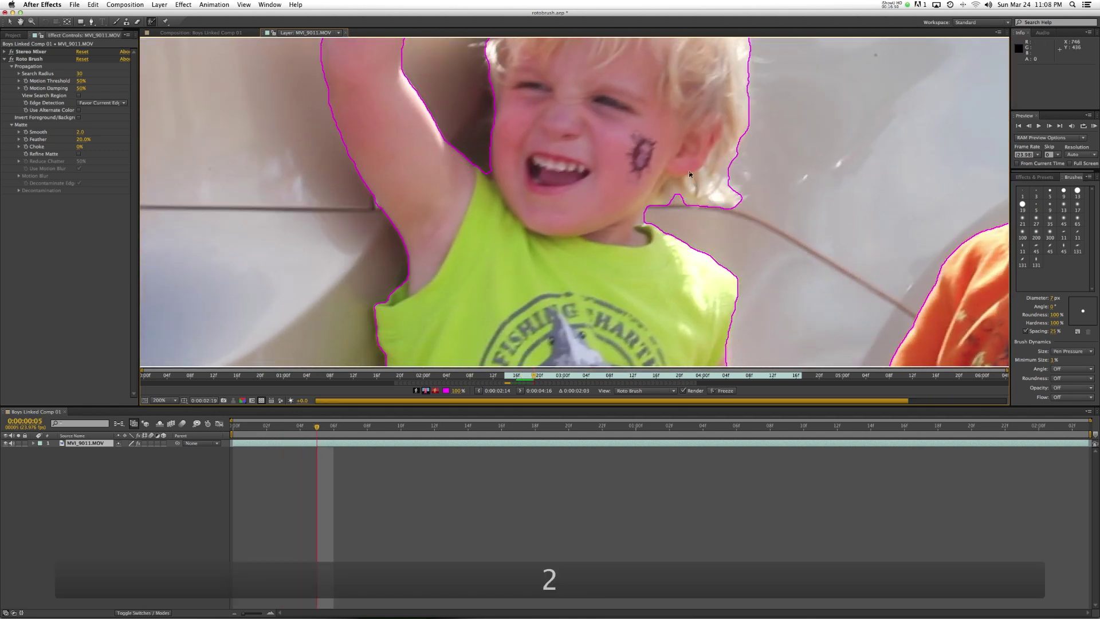
{"action": "key", "text": "space"}
{"action": "mouse_move", "coordinate": [709, 229]}
{"action": "left_mouse_down"}
{"action": "mouse_move", "coordinate": [636, 197]}
{"action": "mouse_move", "coordinate": [646, 245]}
{"action": "mouse_move", "coordinate": [567, 122]}
{"action": "left_mouse_up"}
{"action": "key", "text": "space"}
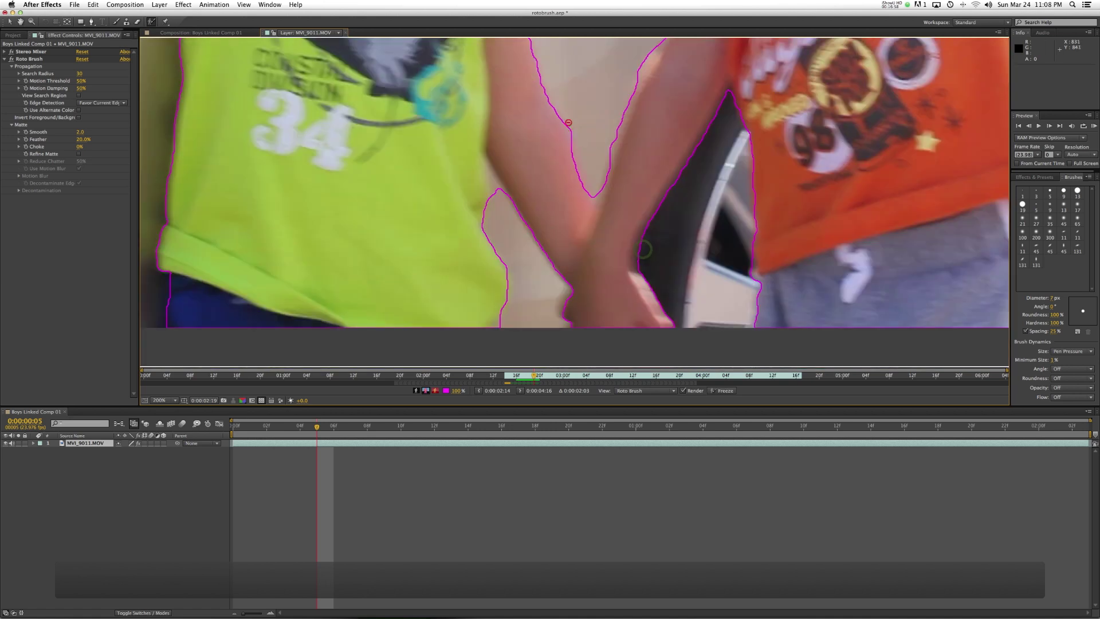
On frame 0:00:00:05, add the outer edge of the dark-haired boy's orange sleeve and correct the outline beside his raised arm
{"action": "key", "text": "space"}
{"action": "left_click_drag", "start_coordinate": [595, 188], "coordinate": [489, 469]}
{"action": "left_click_drag", "start_coordinate": [821, 170], "coordinate": [834, 264]}
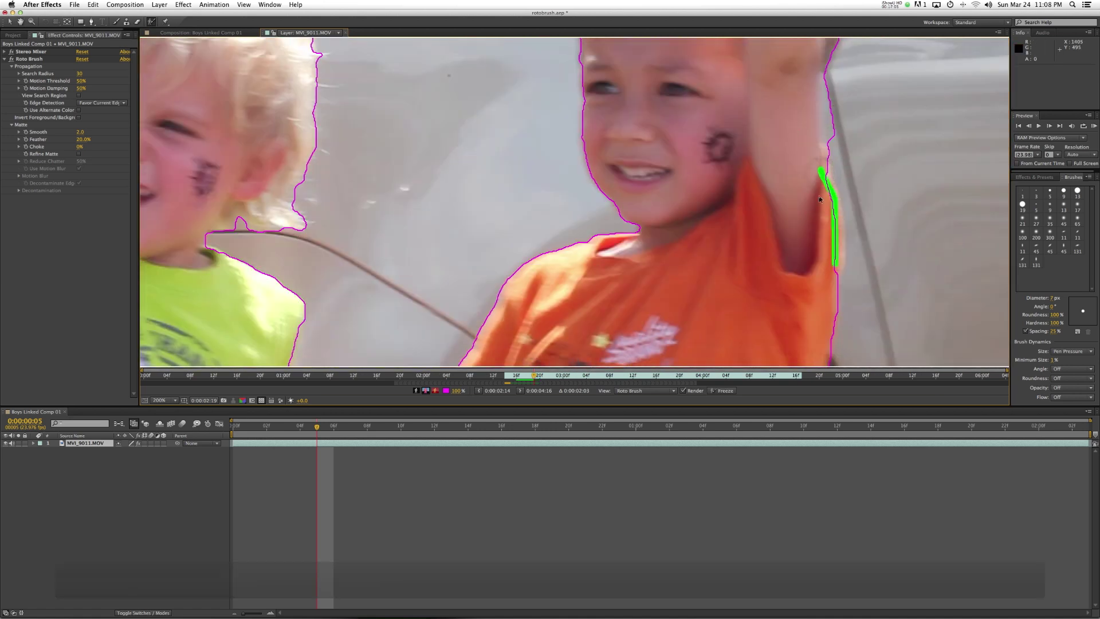
{"action": "left_click_drag", "start_coordinate": [833, 85], "coordinate": [835, 165]}
{"action": "scroll", "coordinate": [830, 143], "scroll_direction": "up", "scroll_amount": 5}
{"action": "mouse_move", "coordinate": [739, 57]}
{"action": "left_mouse_down"}
{"action": "mouse_move", "coordinate": [641, 62]}
{"action": "mouse_move", "coordinate": [599, 115]}
{"action": "left_mouse_up"}
{"action": "left_click", "coordinate": [891, 4]}
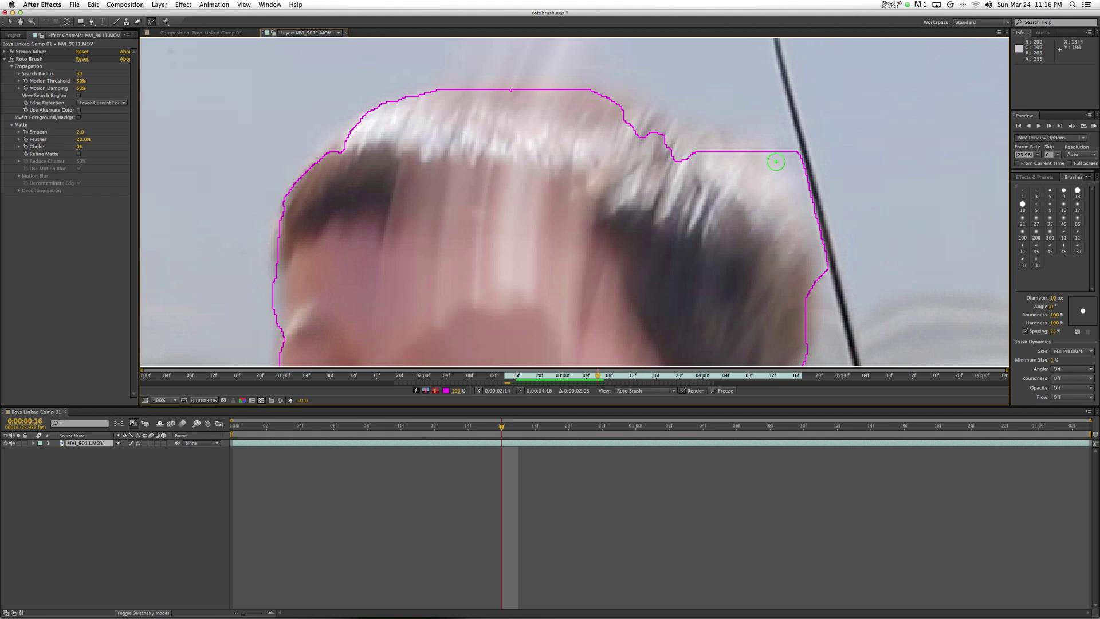
On frame 0:00:00:16, add the missing hair along both sides of the top of the dark-haired boy's head
{"action": "mouse_move", "coordinate": [760, 144]}
{"action": "left_mouse_down"}
{"action": "mouse_move", "coordinate": [820, 199]}
{"action": "mouse_move", "coordinate": [790, 230]}
{"action": "mouse_move", "coordinate": [683, 135]}
{"action": "mouse_move", "coordinate": [623, 126]}
{"action": "mouse_move", "coordinate": [632, 139]}
{"action": "mouse_move", "coordinate": [663, 120]}
{"action": "mouse_move", "coordinate": [681, 126]}
{"action": "left_mouse_up"}
{"action": "scroll", "coordinate": [568, 132], "scroll_direction": "up", "scroll_amount": 5}
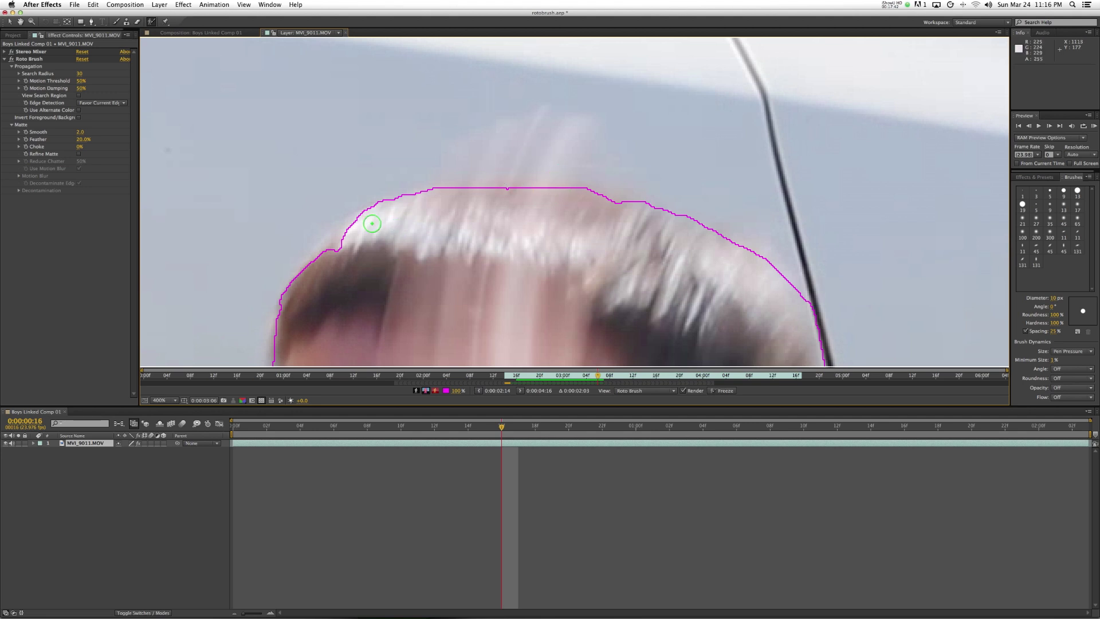
{"action": "left_click_drag", "start_coordinate": [351, 229], "coordinate": [353, 226]}
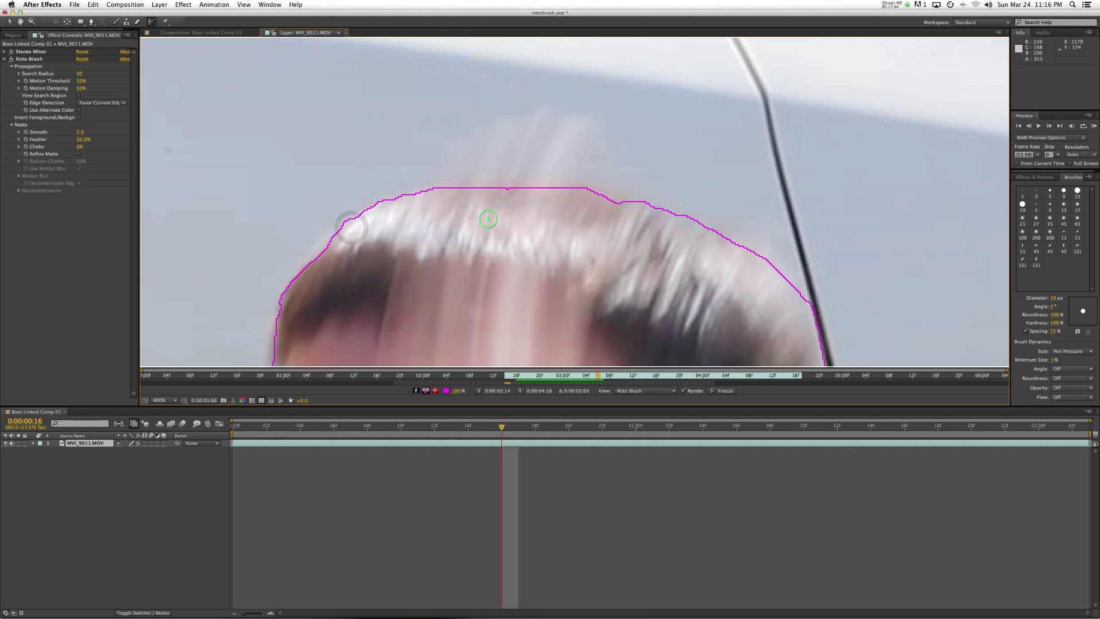
{"action": "left_click_drag", "start_coordinate": [528, 250], "coordinate": [639, 71]}
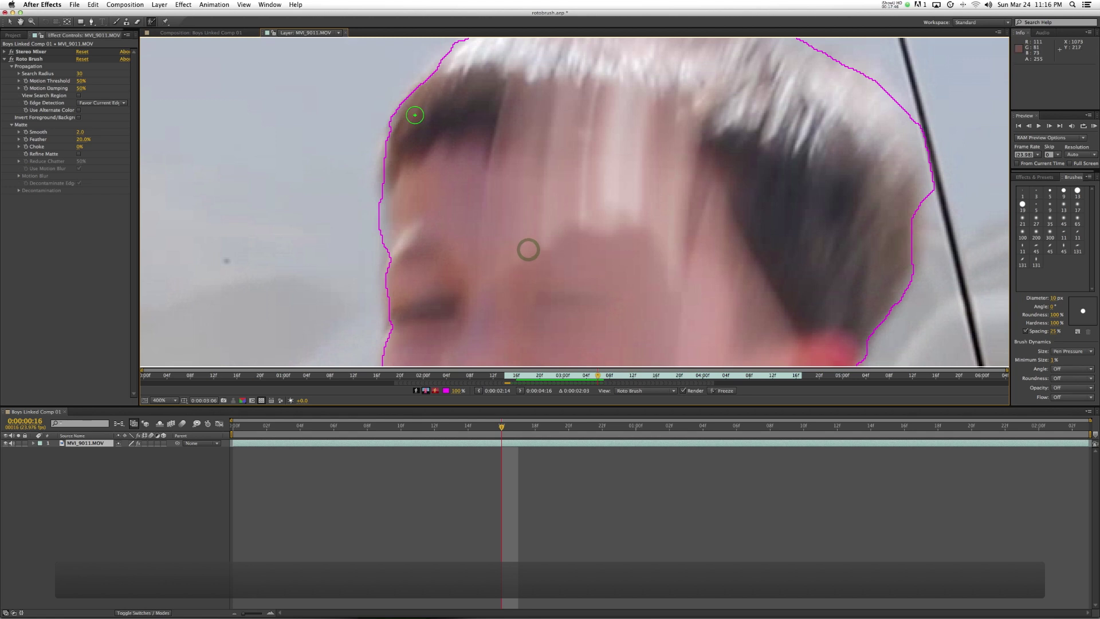
On frame 0:00:00:16, add the missing collar below the dark-haired boy's chin and the top of his shoulder beside his neck
{"action": "mouse_move", "coordinate": [373, 199]}
{"action": "left_mouse_down"}
{"action": "mouse_move", "coordinate": [375, 243]}
{"action": "mouse_move", "coordinate": [438, 166]}
{"action": "mouse_move", "coordinate": [448, 113]}
{"action": "mouse_move", "coordinate": [432, 118]}
{"action": "mouse_move", "coordinate": [440, 177]}
{"action": "left_mouse_up"}
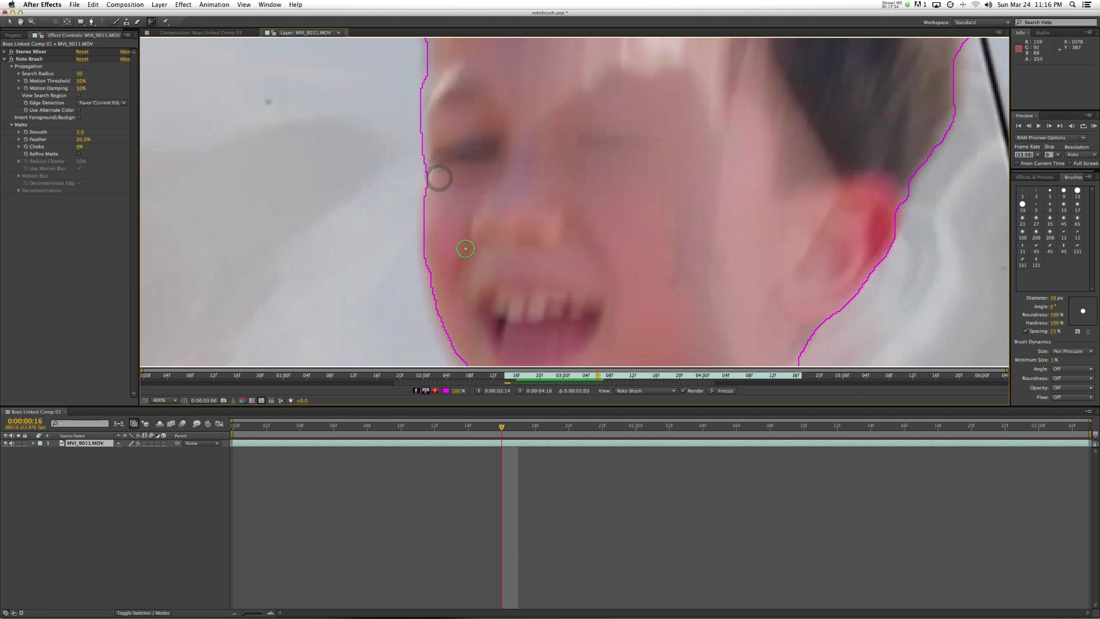
{"action": "scroll", "coordinate": [453, 143], "scroll_direction": "down", "scroll_amount": 4}
{"action": "mouse_move", "coordinate": [473, 289]}
{"action": "left_mouse_down"}
{"action": "mouse_move", "coordinate": [506, 302]}
{"action": "mouse_move", "coordinate": [473, 289]}
{"action": "left_mouse_up"}
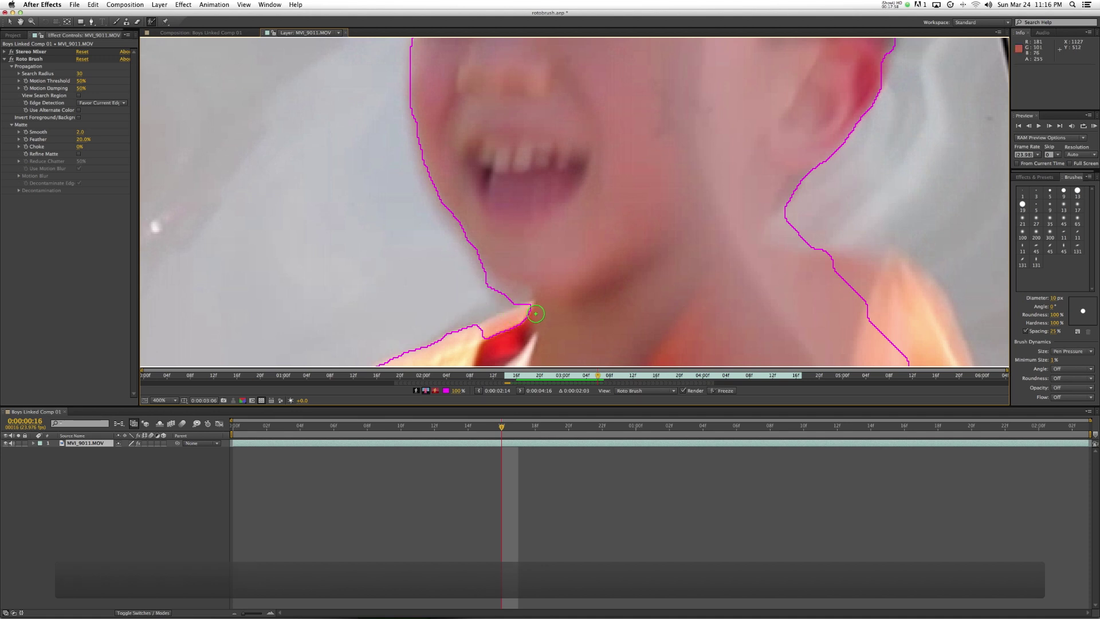
{"action": "left_click_drag", "start_coordinate": [535, 313], "coordinate": [480, 330]}
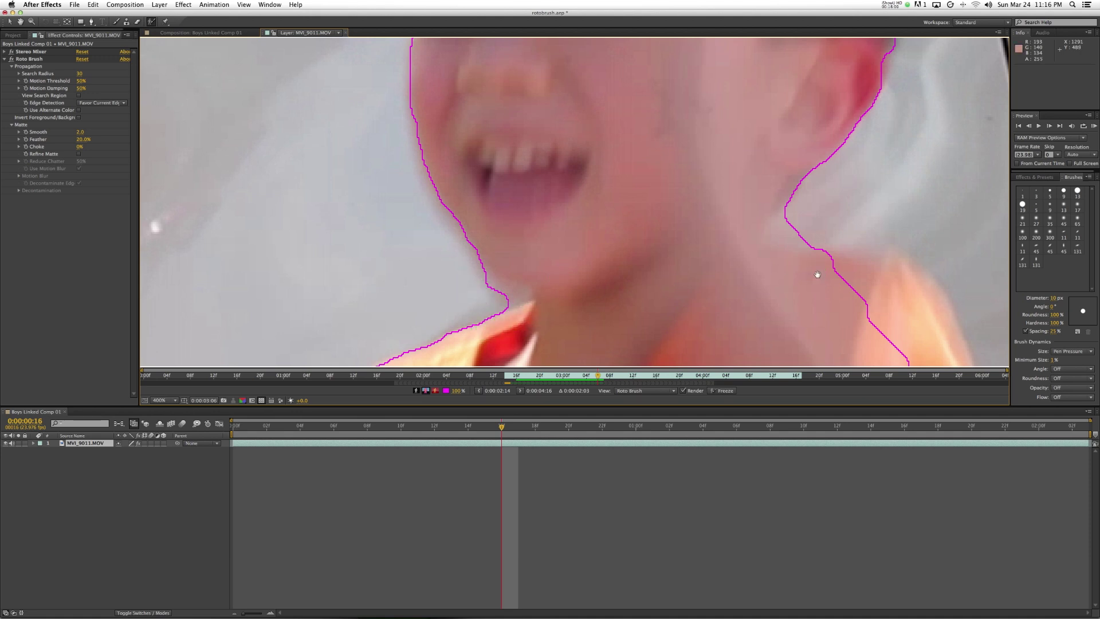
{"action": "mouse_move", "coordinate": [817, 274]}
{"action": "left_mouse_down"}
{"action": "mouse_move", "coordinate": [536, 182]}
{"action": "mouse_move", "coordinate": [626, 250]}
{"action": "mouse_move", "coordinate": [658, 364]}
{"action": "left_mouse_up"}
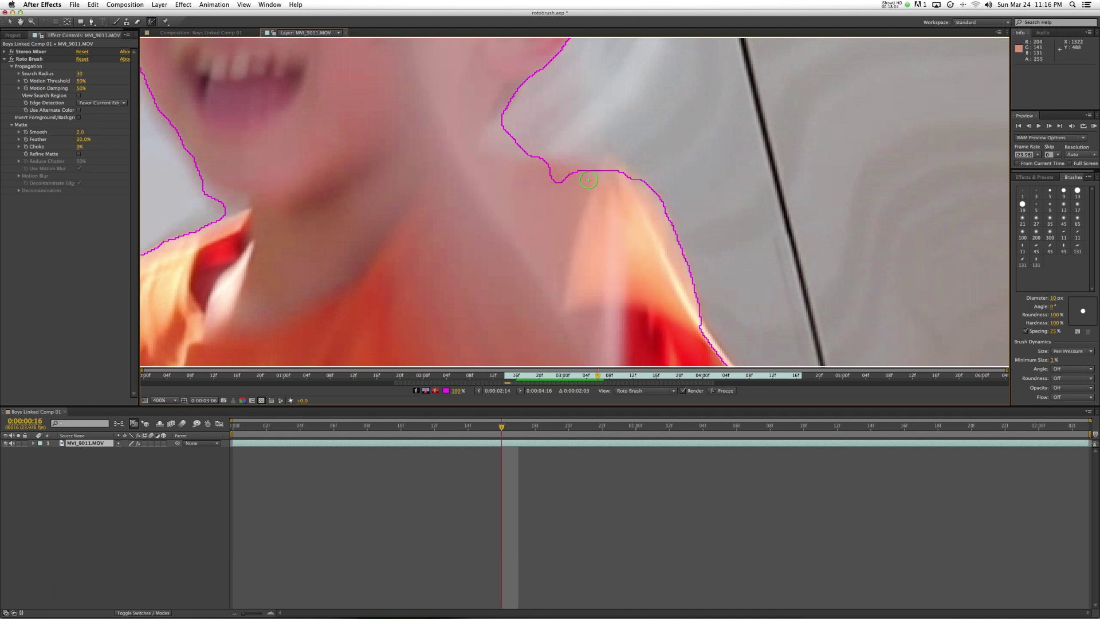
{"action": "left_click_drag", "start_coordinate": [589, 180], "coordinate": [592, 178]}
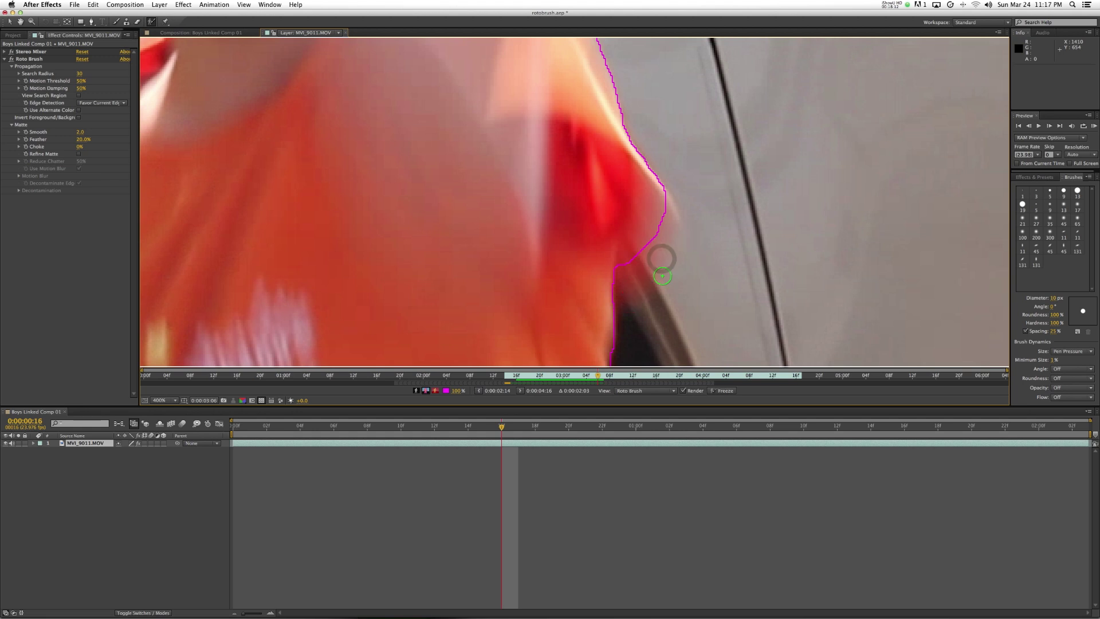
On frame 0:00:00:16, add the blurred outer edge of the joined hands beside the car tire to the selection
{"action": "key", "text": "space"}
{"action": "left_click_drag", "start_coordinate": [477, 277], "coordinate": [495, 20]}
{"action": "mouse_move", "coordinate": [556, 222]}
{"action": "left_mouse_down"}
{"action": "mouse_move", "coordinate": [518, 92]}
{"action": "mouse_move", "coordinate": [555, 118]}
{"action": "mouse_move", "coordinate": [582, 184]}
{"action": "mouse_move", "coordinate": [715, 243]}
{"action": "mouse_move", "coordinate": [593, 268]}
{"action": "mouse_move", "coordinate": [663, 270]}
{"action": "left_mouse_up"}
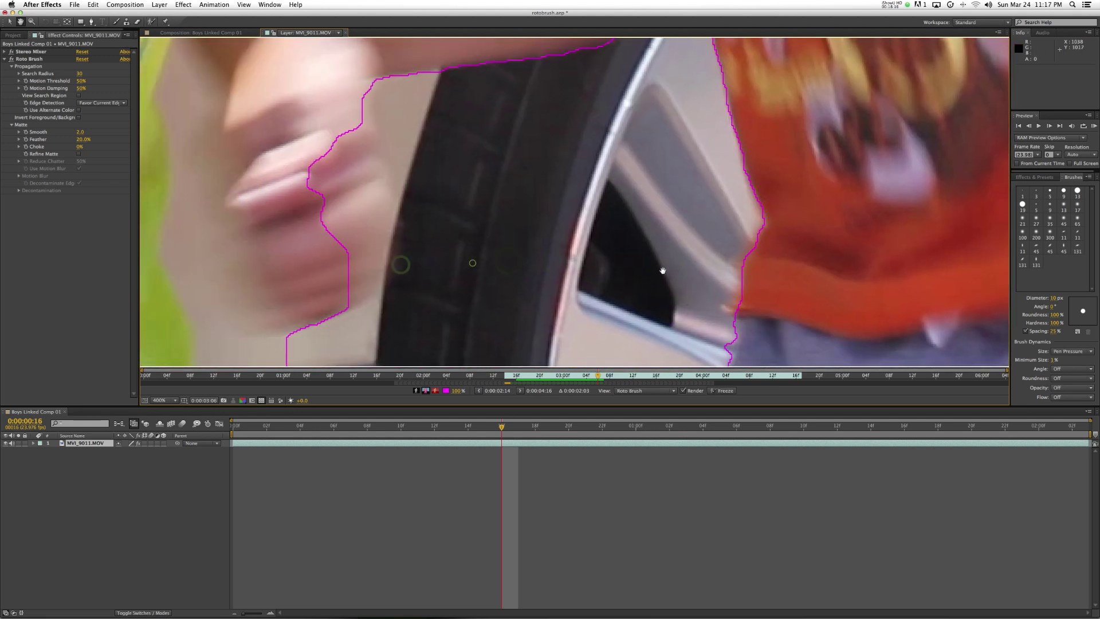
{"action": "left_click_drag", "start_coordinate": [386, 245], "coordinate": [449, 250]}
{"action": "left_click_drag", "start_coordinate": [389, 147], "coordinate": [434, 269]}
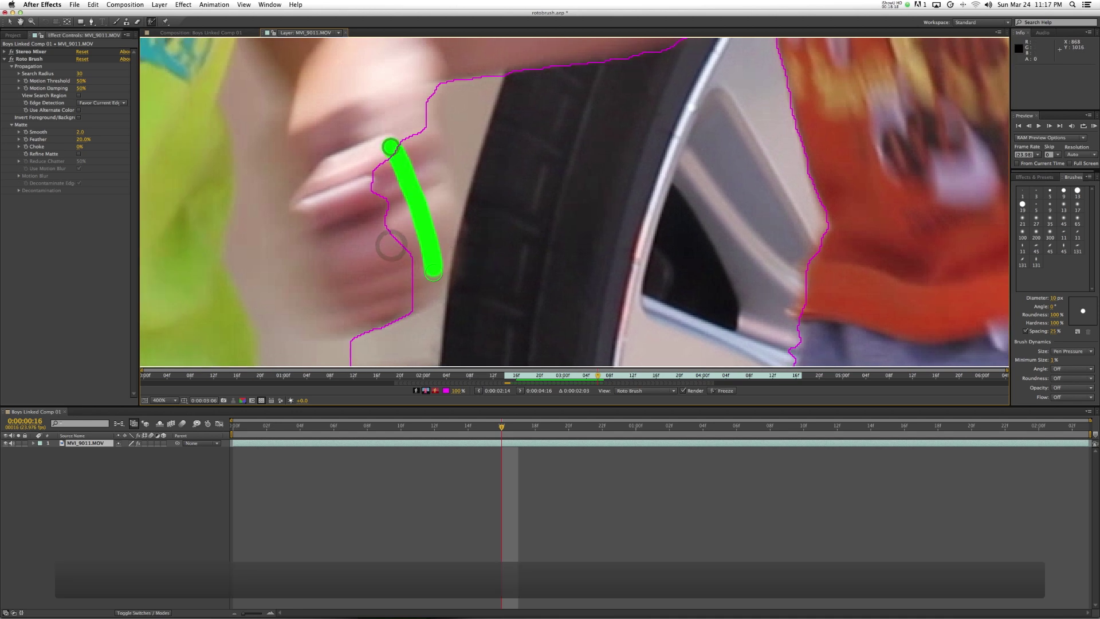
{"action": "mouse_move", "coordinate": [512, 94]}
{"action": "left_mouse_down"}
{"action": "mouse_move", "coordinate": [466, 94]}
{"action": "mouse_move", "coordinate": [474, 198]}
{"action": "left_mouse_up"}
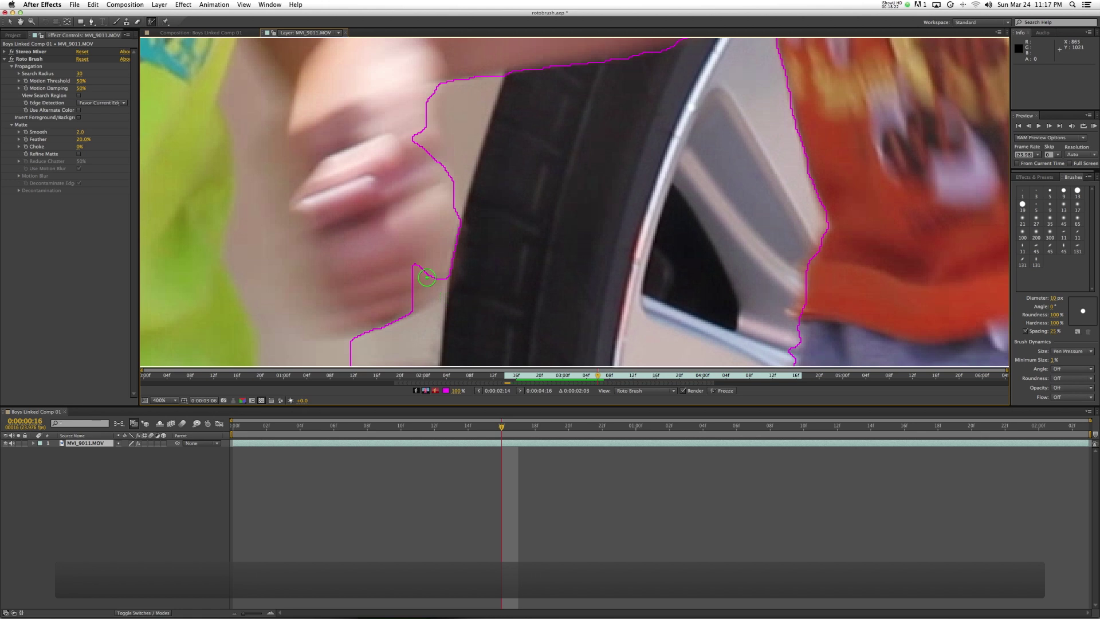
{"action": "left_click_drag", "start_coordinate": [421, 260], "coordinate": [420, 303]}
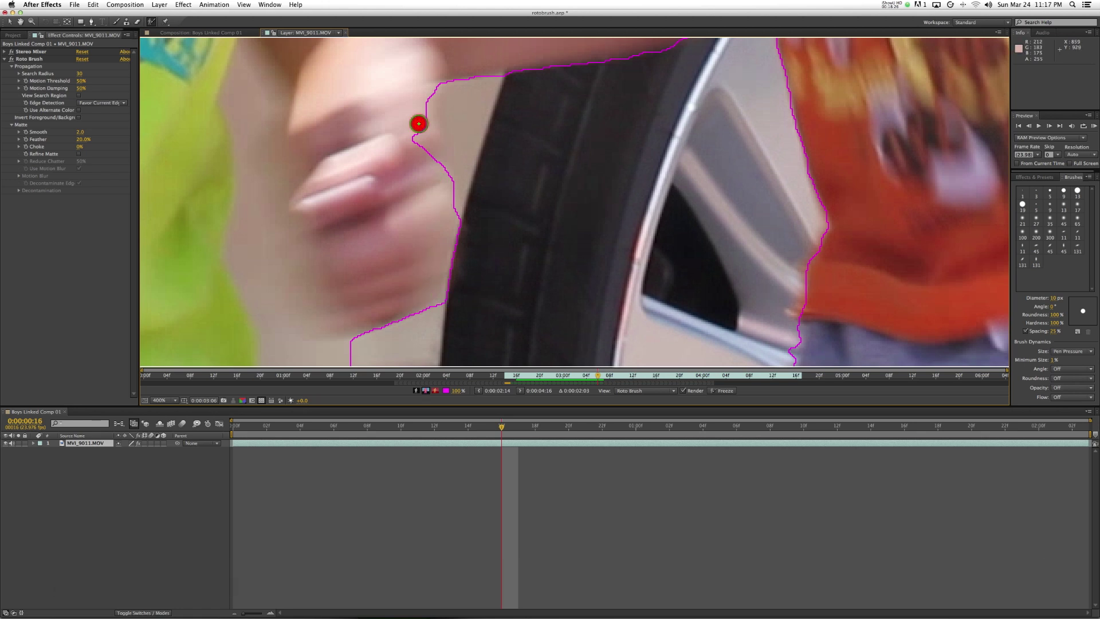
{"action": "key", "text": "super+z"}
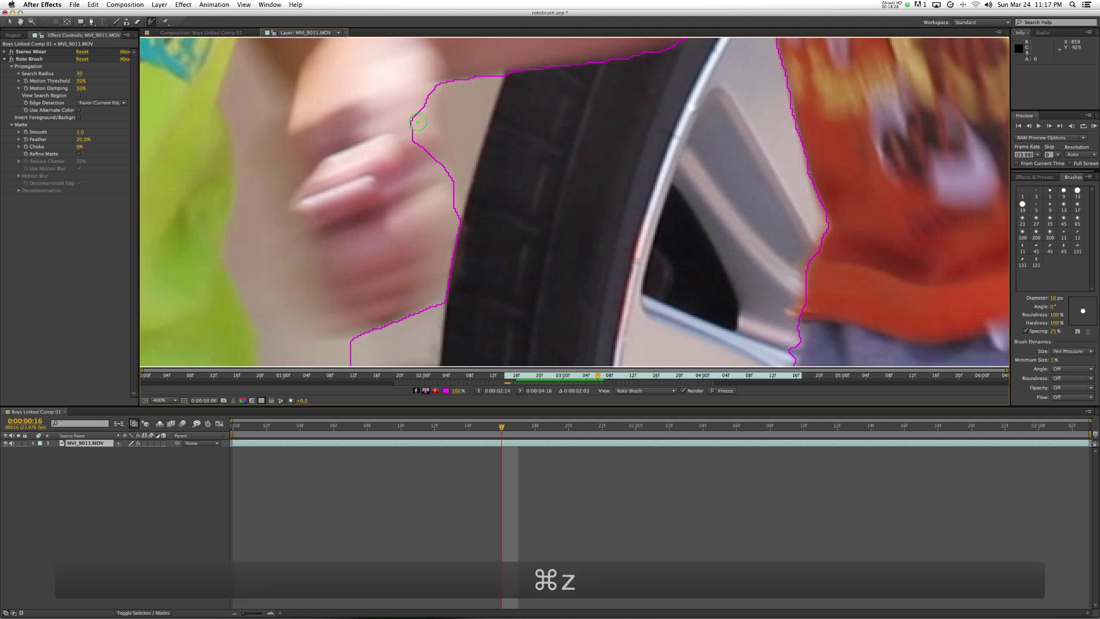
{"action": "left_click_drag", "start_coordinate": [424, 158], "coordinate": [412, 112]}
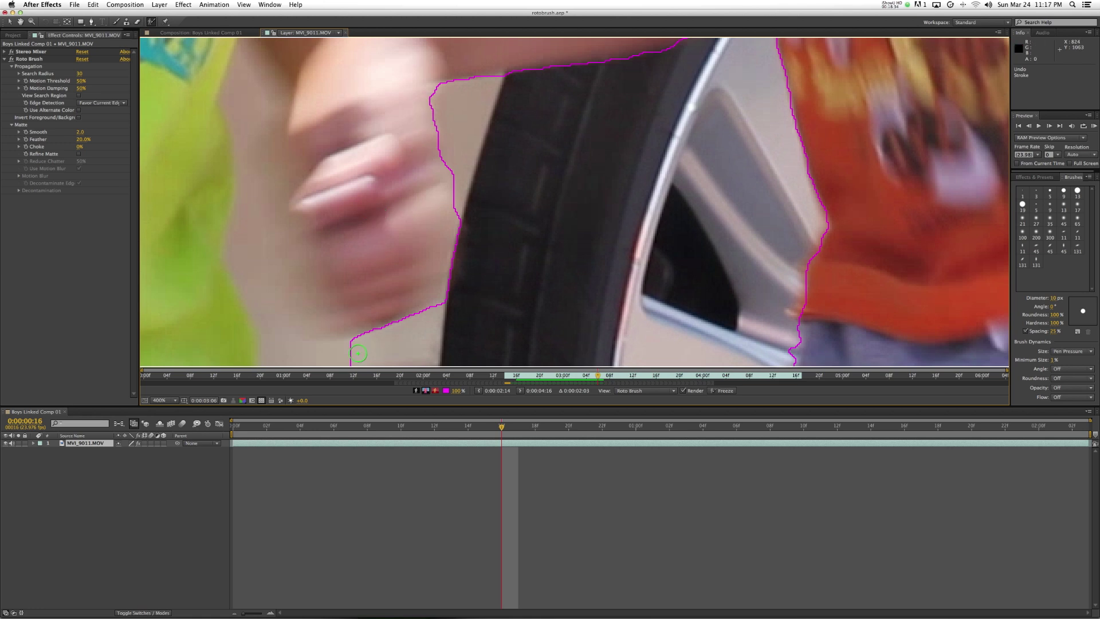
Subtract the background gap between the blond boy's green shirt and the joined hands
{"action": "mouse_move", "coordinate": [350, 354]}
{"action": "left_mouse_down"}
{"action": "mouse_move", "coordinate": [288, 331]}
{"action": "mouse_move", "coordinate": [264, 294]}
{"action": "left_mouse_up"}
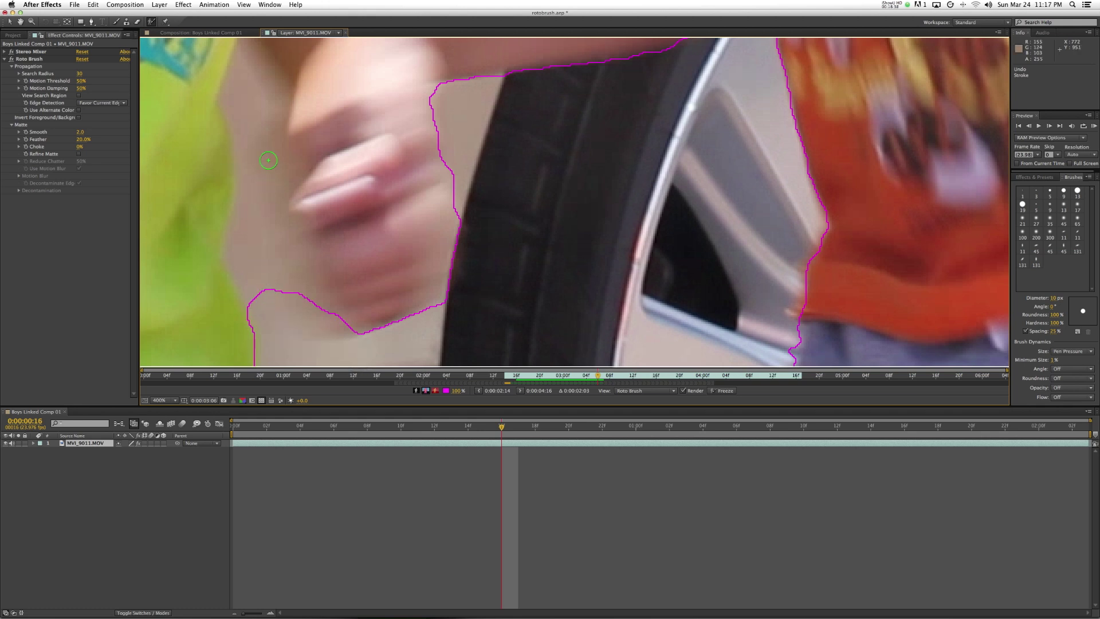
{"action": "left_click_drag", "start_coordinate": [253, 86], "coordinate": [259, 275]}
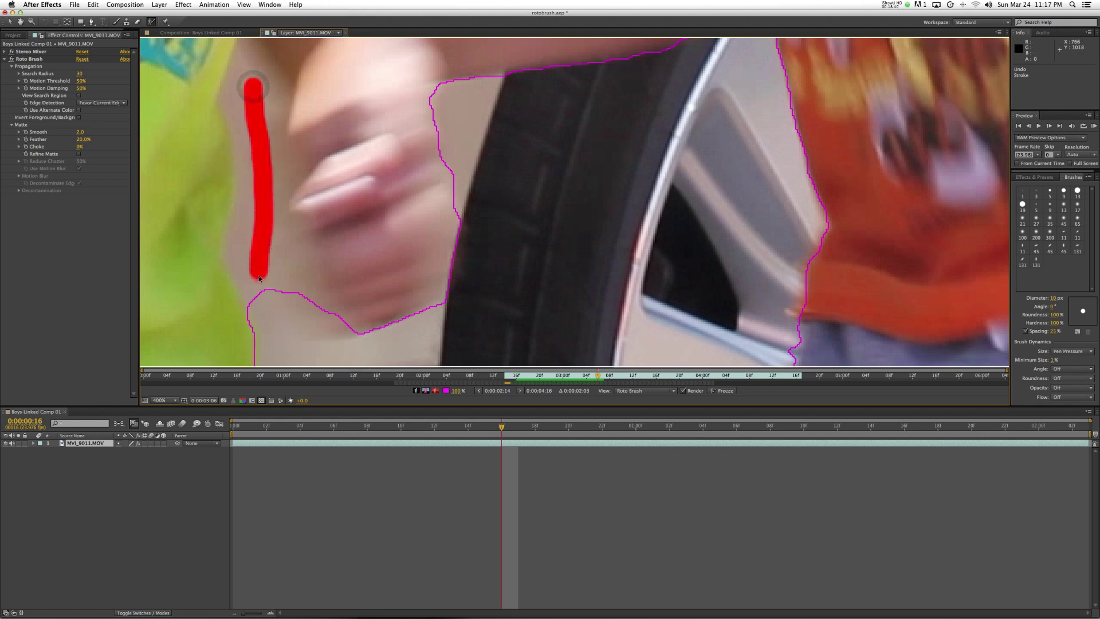
{"action": "left_click_drag", "start_coordinate": [328, 103], "coordinate": [338, 229]}
{"action": "mouse_move", "coordinate": [308, 183]}
{"action": "left_mouse_down"}
{"action": "mouse_move", "coordinate": [330, 289]}
{"action": "mouse_move", "coordinate": [351, 311]}
{"action": "left_mouse_up"}
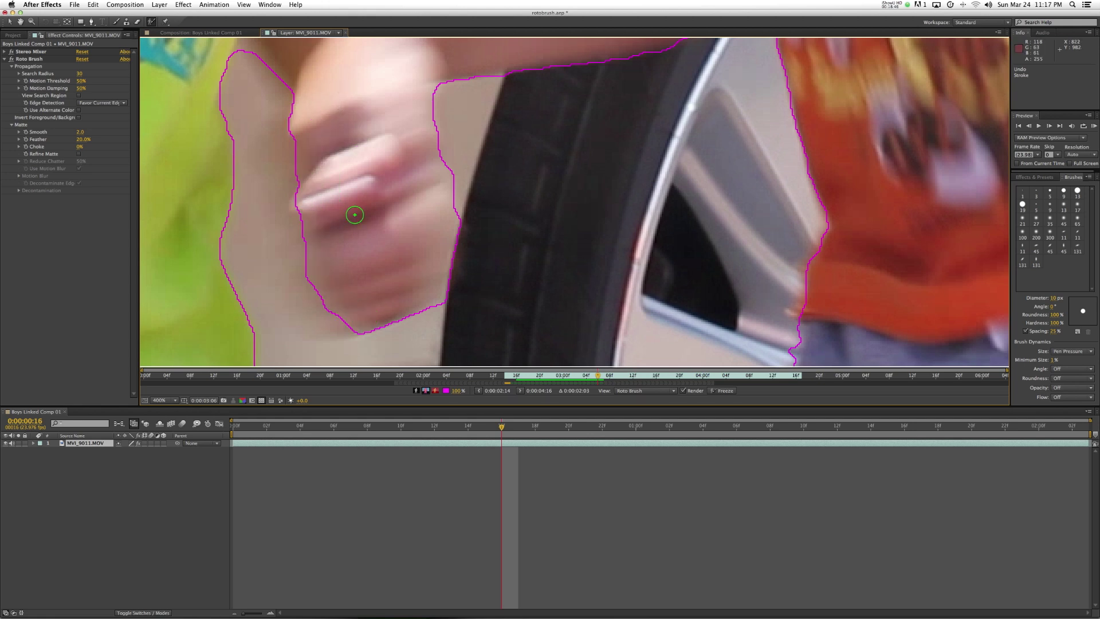
Add the blond boy's blue shorts below the green shirt hem and subtract the dark background beside them
{"action": "key", "text": "space"}
{"action": "left_click_drag", "start_coordinate": [347, 202], "coordinate": [512, 271]}
{"action": "left_click_drag", "start_coordinate": [336, 197], "coordinate": [659, 215]}
{"action": "mouse_move", "coordinate": [359, 204]}
{"action": "left_mouse_down"}
{"action": "mouse_move", "coordinate": [541, 221]}
{"action": "mouse_move", "coordinate": [533, 44]}
{"action": "left_mouse_up"}
{"action": "key", "text": "alt+w"}
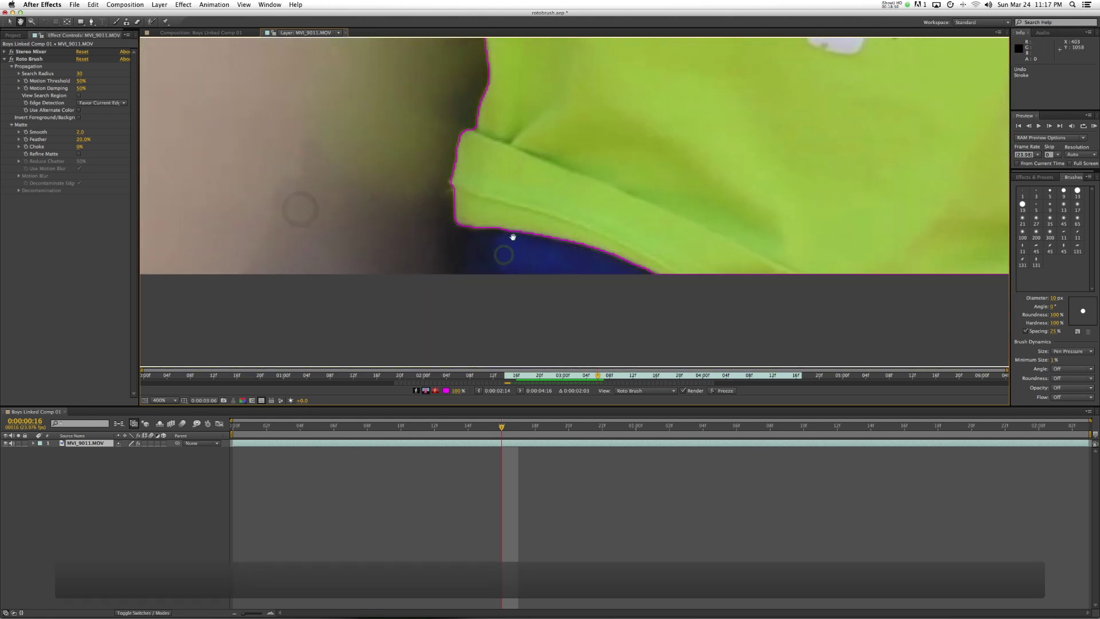
{"action": "left_click_drag", "start_coordinate": [470, 251], "coordinate": [599, 259]}
{"action": "left_click_drag", "start_coordinate": [443, 227], "coordinate": [448, 273]}
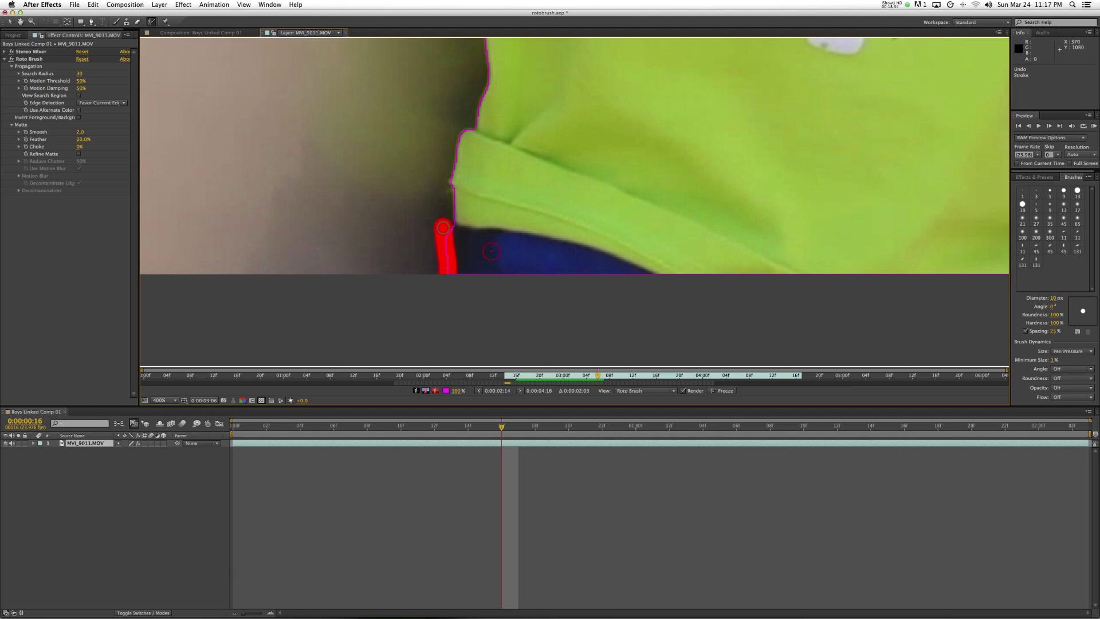
{"action": "scroll", "coordinate": [641, 118], "scroll_direction": "down", "scroll_amount": 5}
{"action": "scroll", "coordinate": [642, 117], "scroll_direction": "up", "scroll_amount": 3}
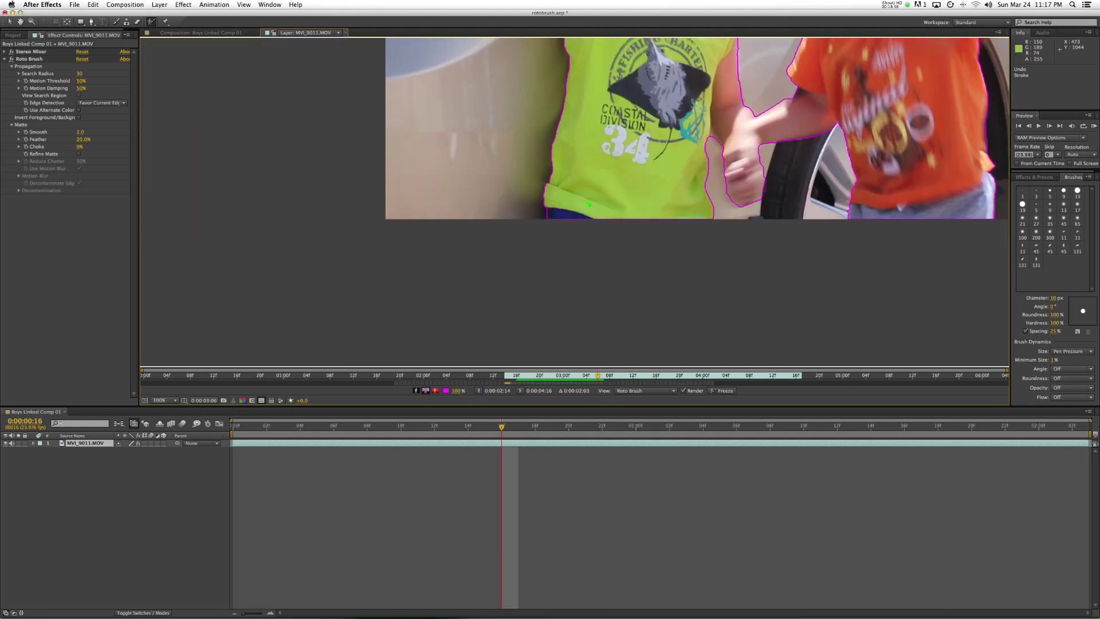
{"action": "left_click_drag", "start_coordinate": [641, 117], "coordinate": [597, 252]}
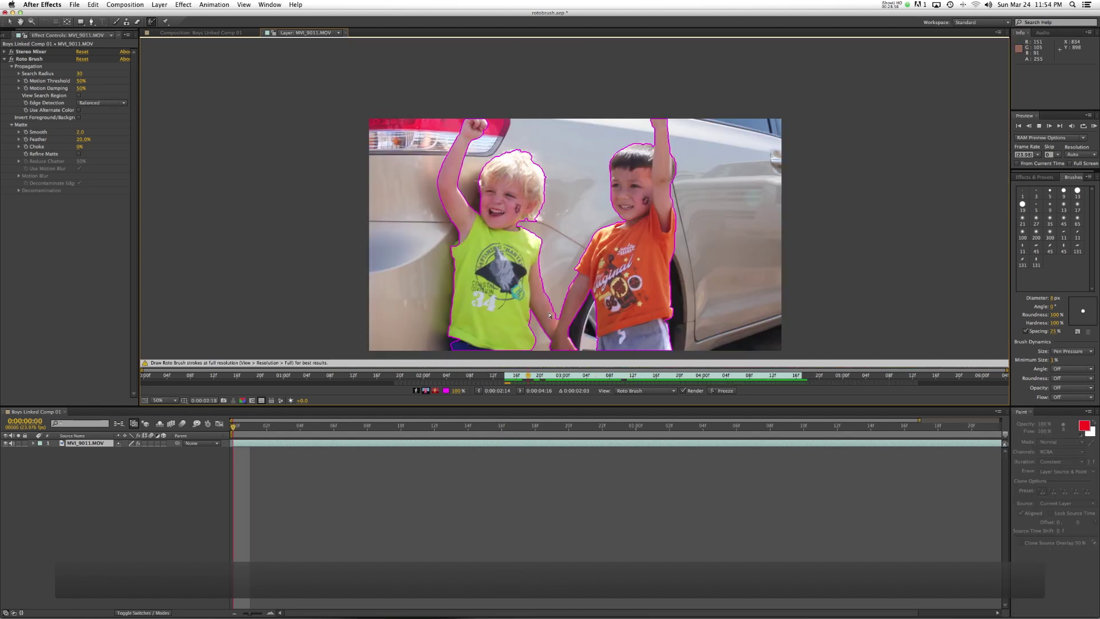
Play the clip with the Roto Brush outline, then preview it again as a black-and-white alpha matte
{"action": "key", "text": "space"}
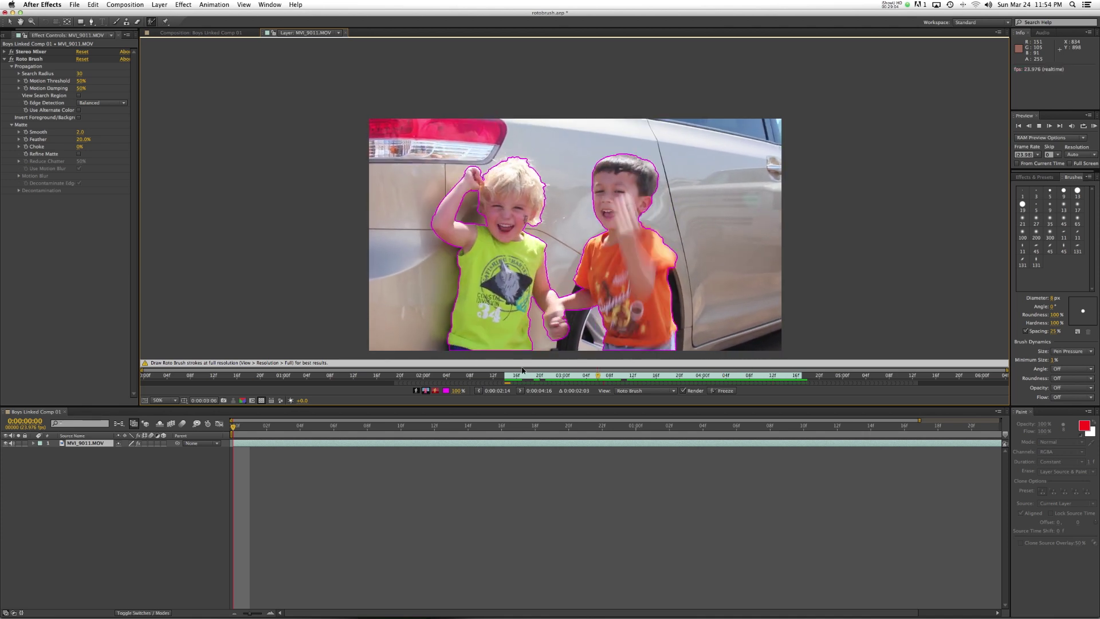
{"action": "key", "text": "space"}
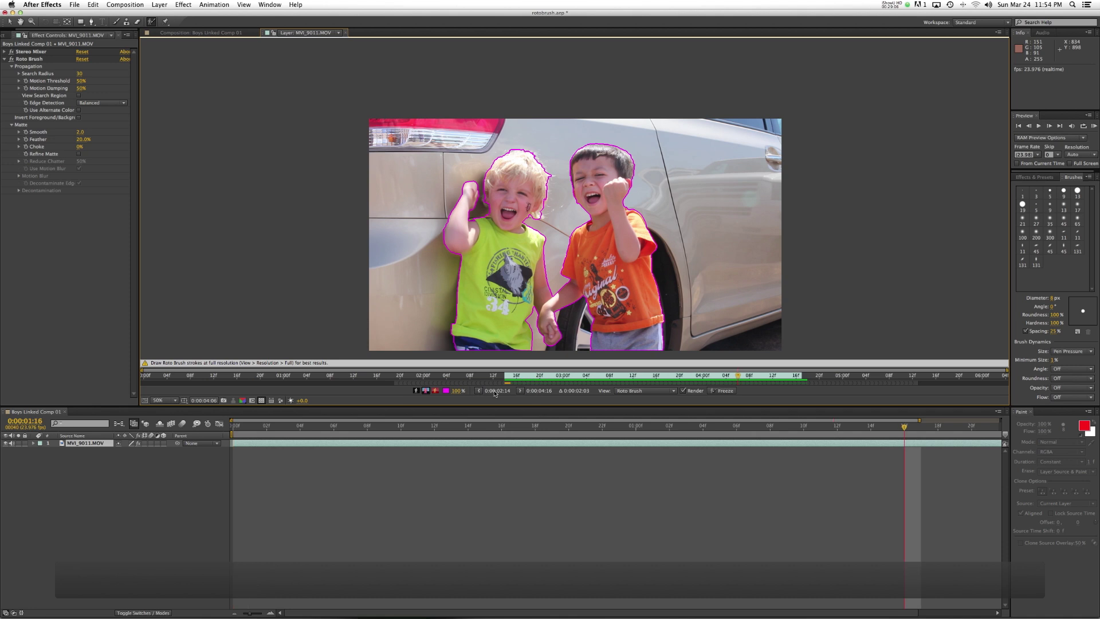
{"action": "left_click", "coordinate": [416, 391]}
{"action": "key", "text": "space"}
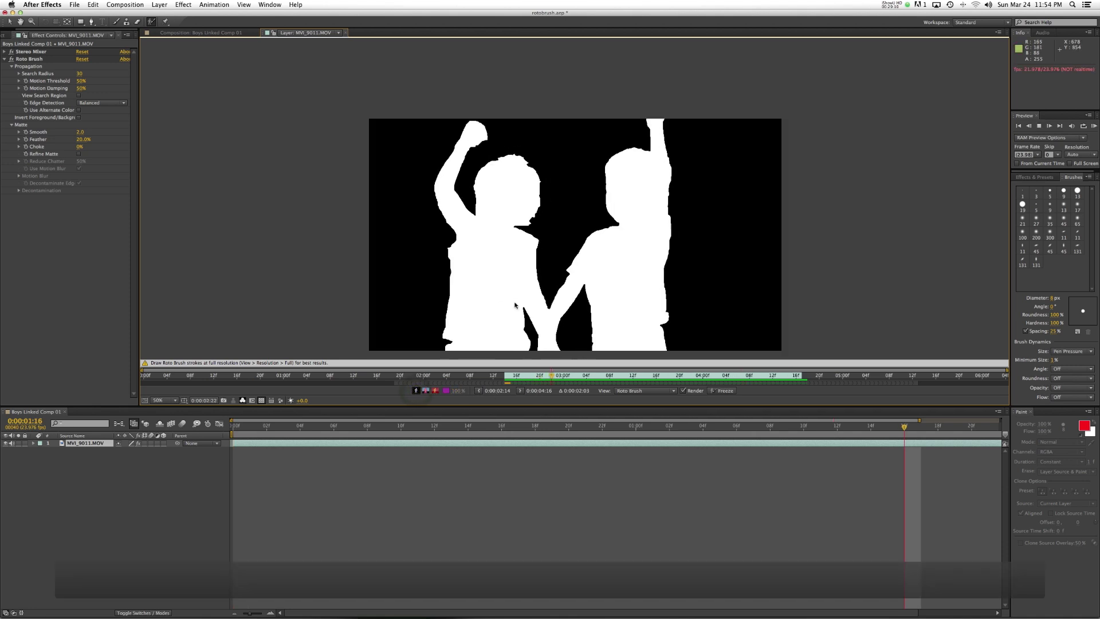
{"action": "key", "text": "space"}
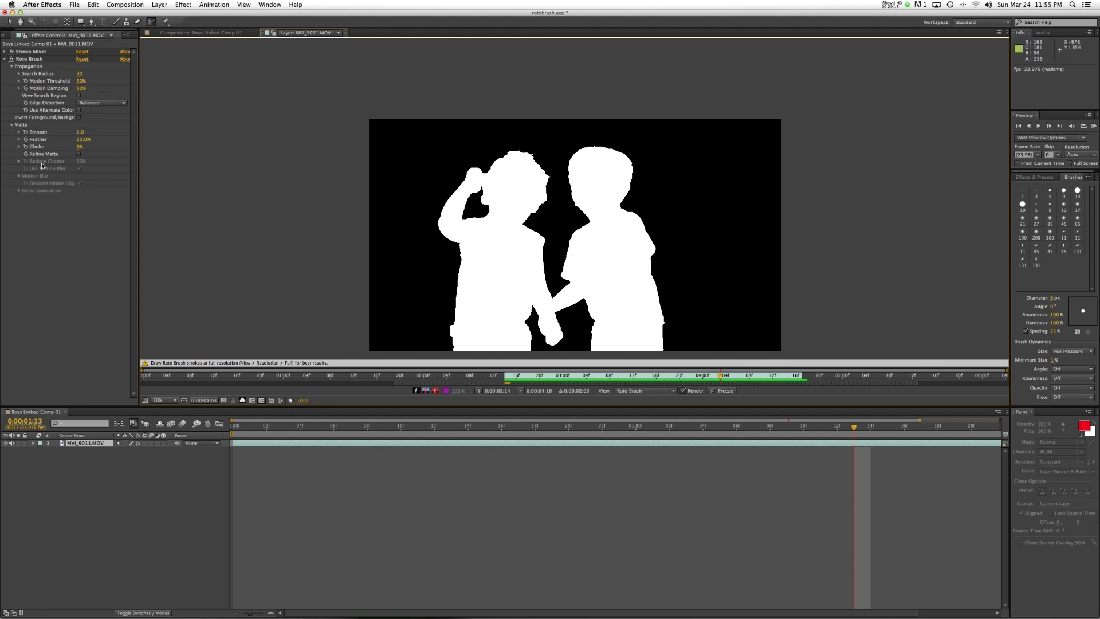
Enable Refine Matte for the Roto Brush effect and set Smooth to 5, checking the matte from the clip's start
{"action": "left_click", "coordinate": [79, 154]}
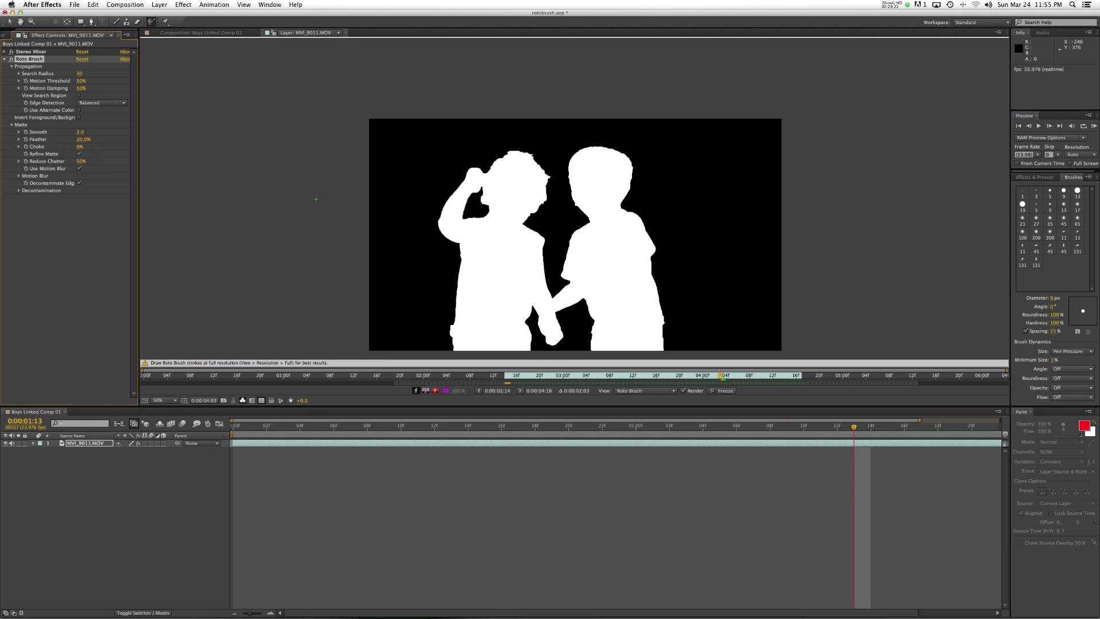
{"action": "left_click_drag", "start_coordinate": [719, 378], "coordinate": [507, 379]}
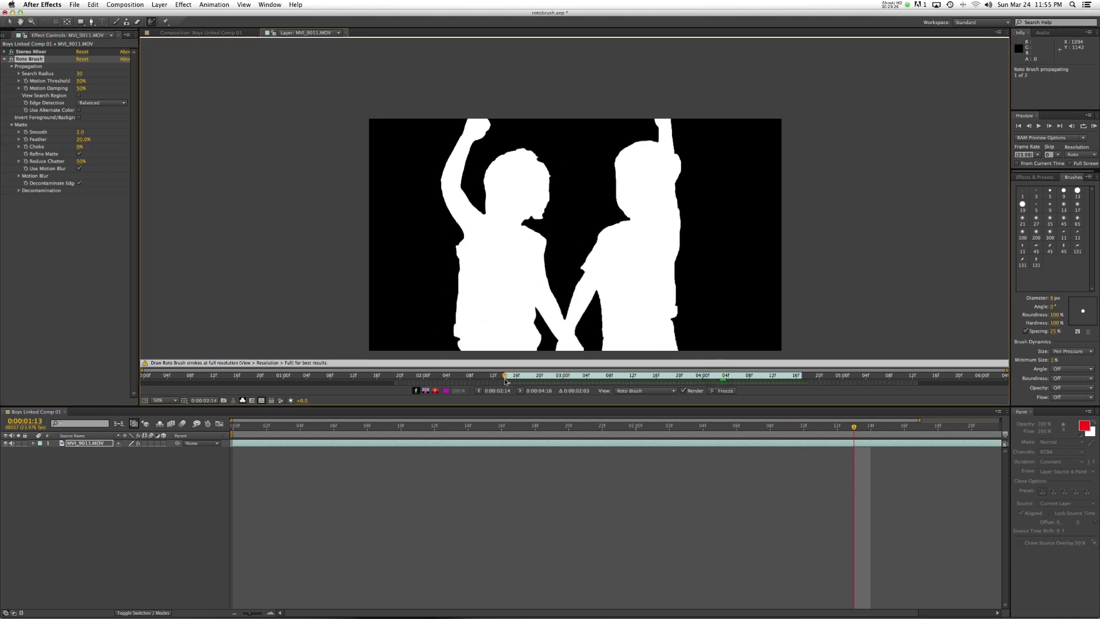
{"action": "key", "text": "Home"}
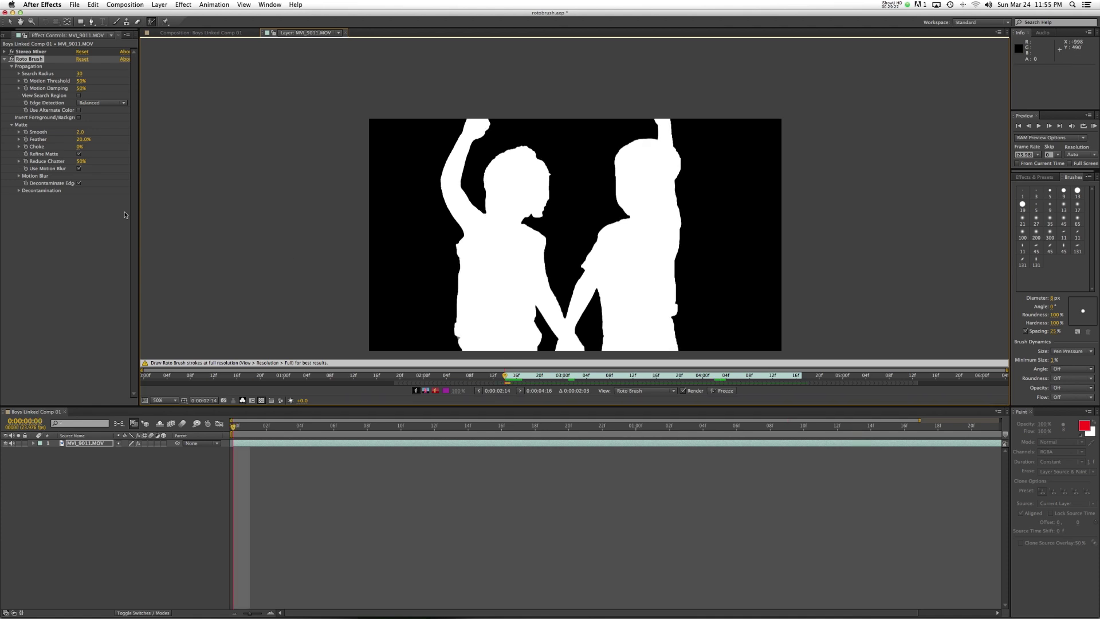
{"action": "left_click", "coordinate": [81, 133]}
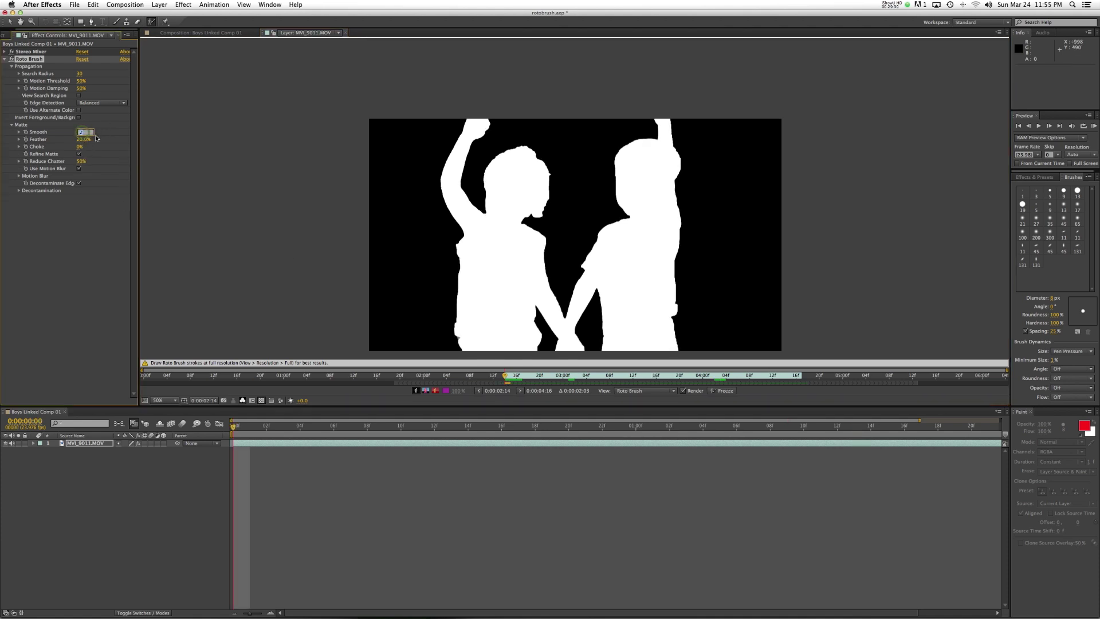
{"action": "type", "text": "5"}
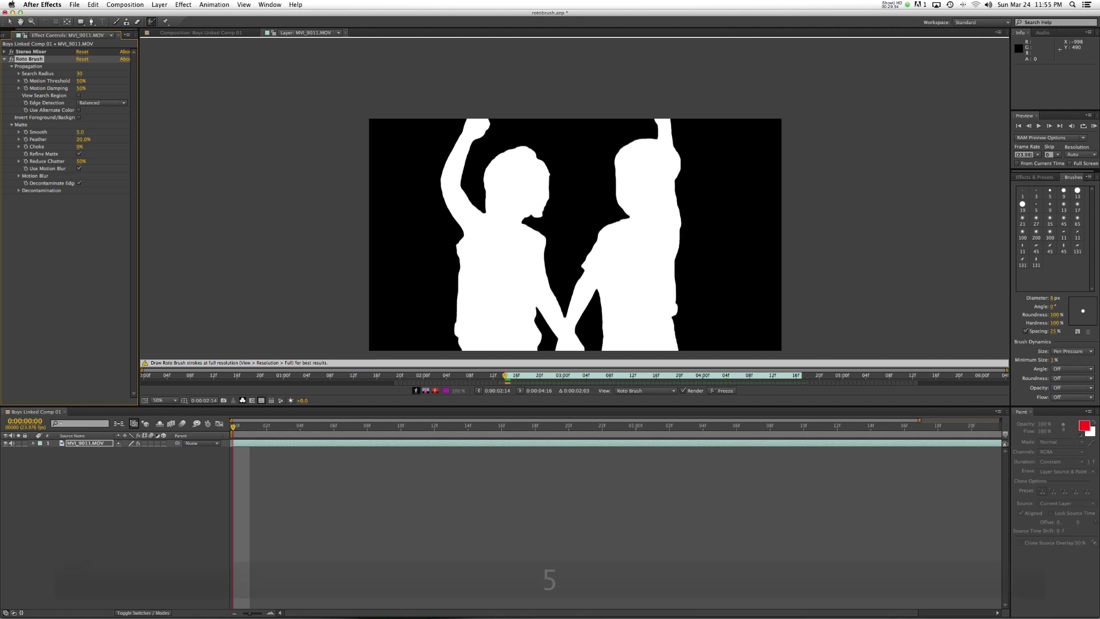
{"action": "key", "text": "space"}
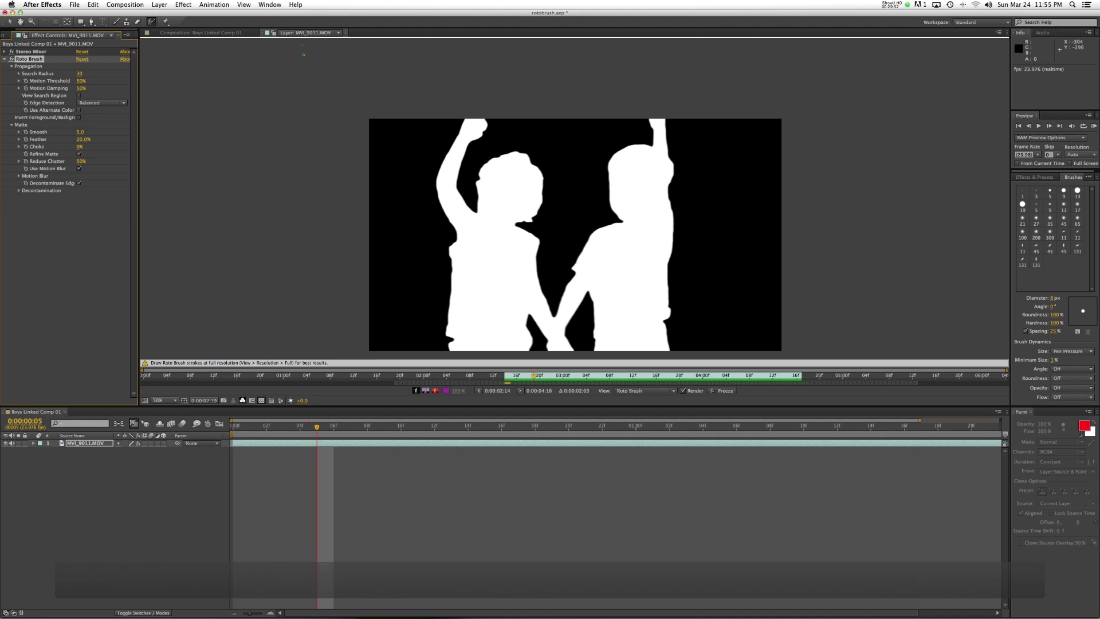
Activate the Brush tool, show the cut-out boys over a transparent background, and play the clip
{"action": "left_click", "coordinate": [116, 22]}
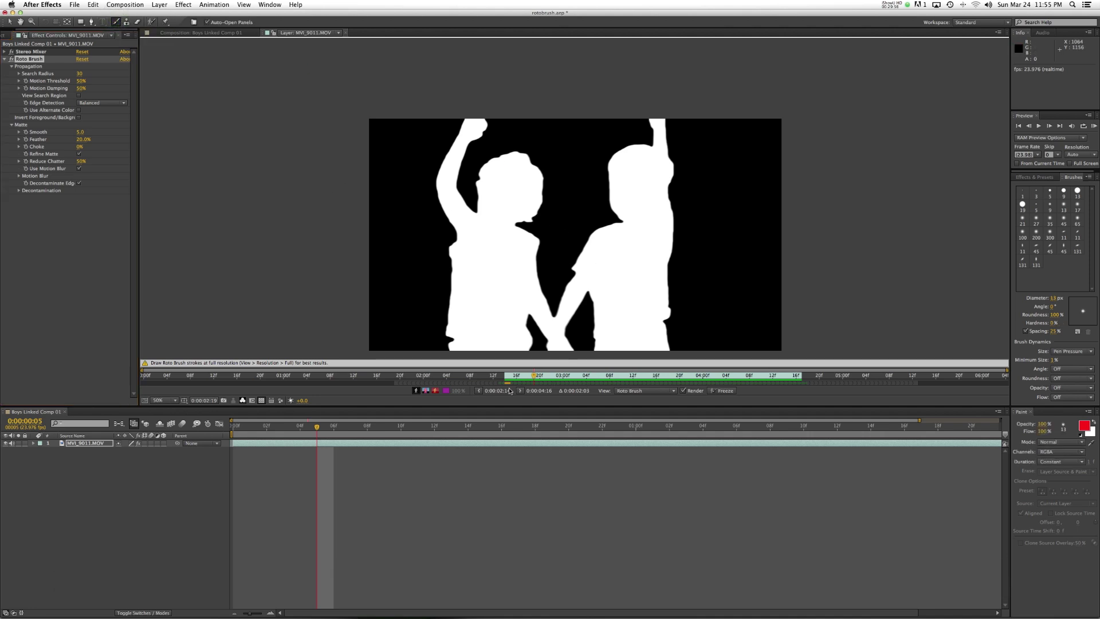
{"action": "left_click", "coordinate": [436, 390]}
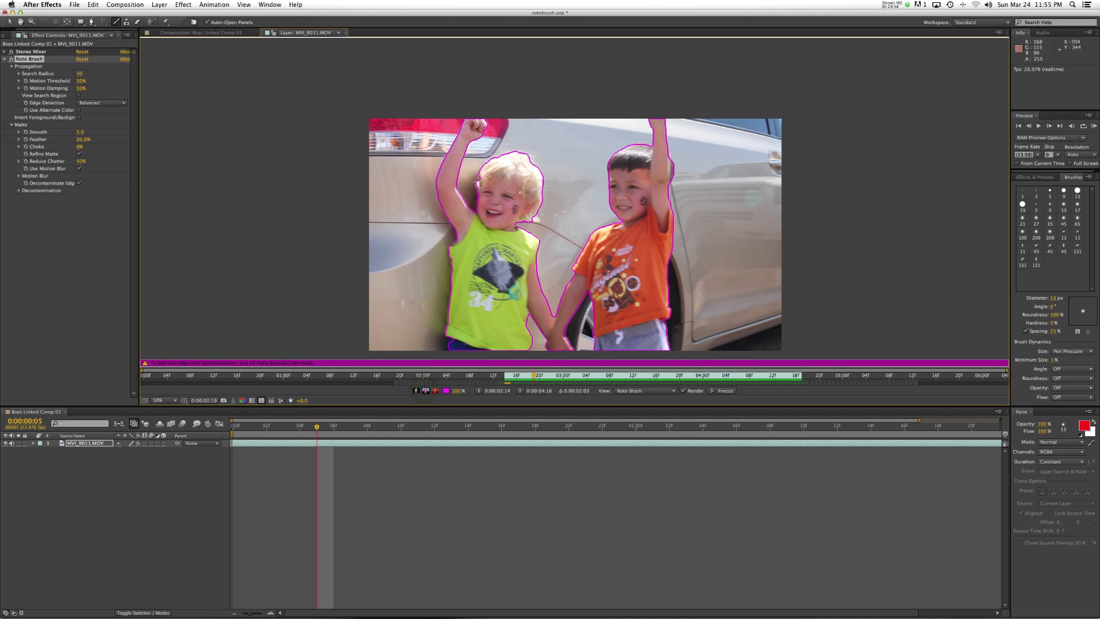
{"action": "left_click", "coordinate": [425, 391]}
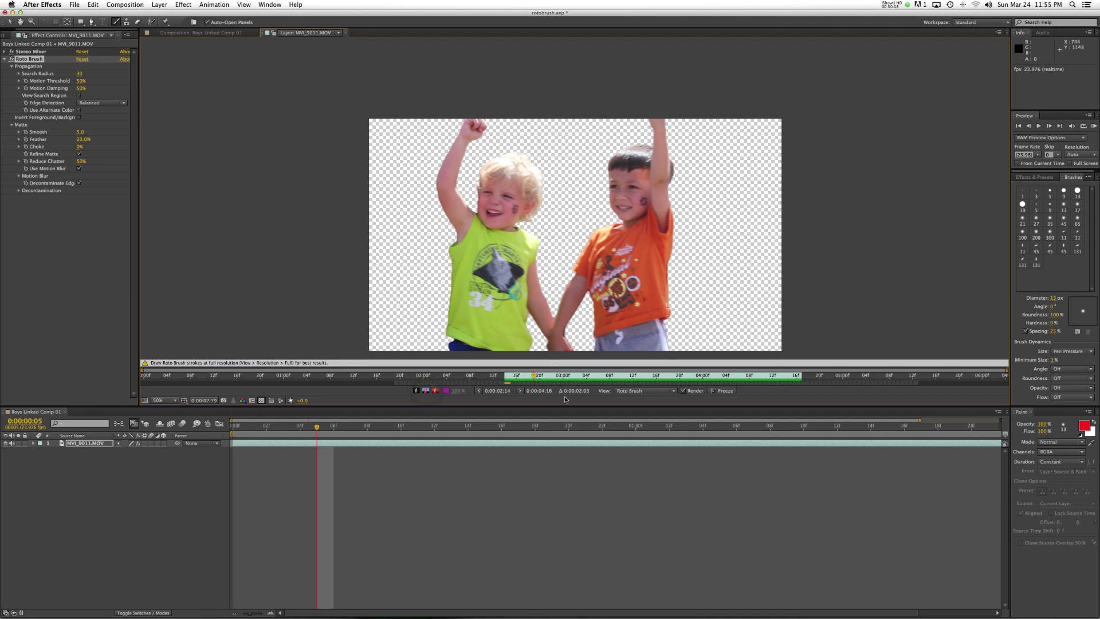
{"action": "key", "text": "space"}
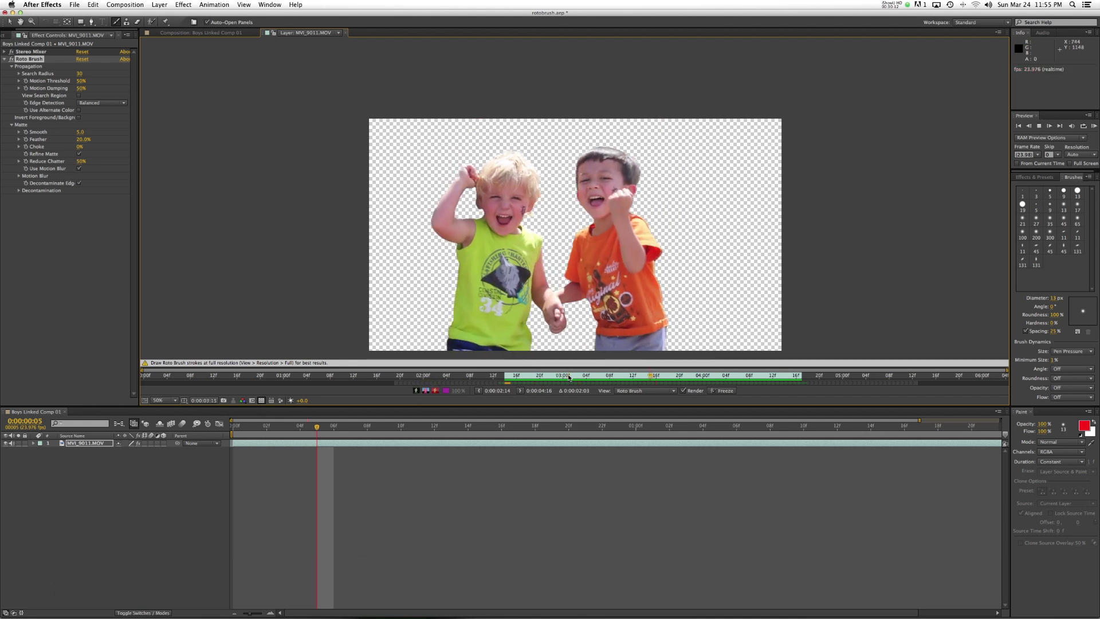
{"action": "key", "text": "space"}
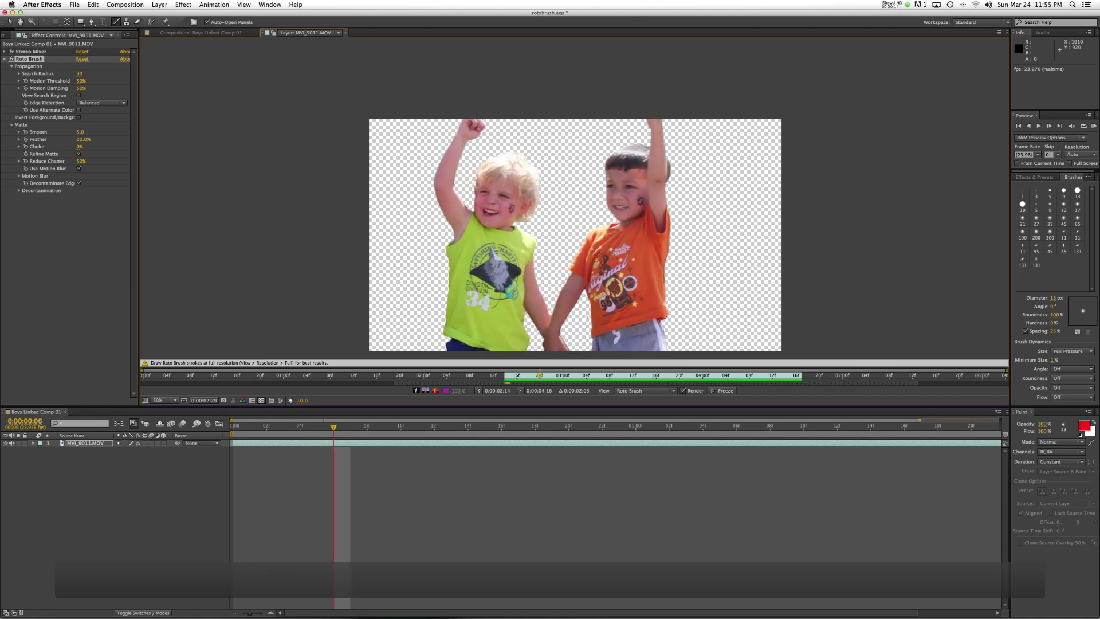
Freeze the Roto Brush segmentation and show the result as an alpha matte
{"action": "left_click", "coordinate": [725, 392]}
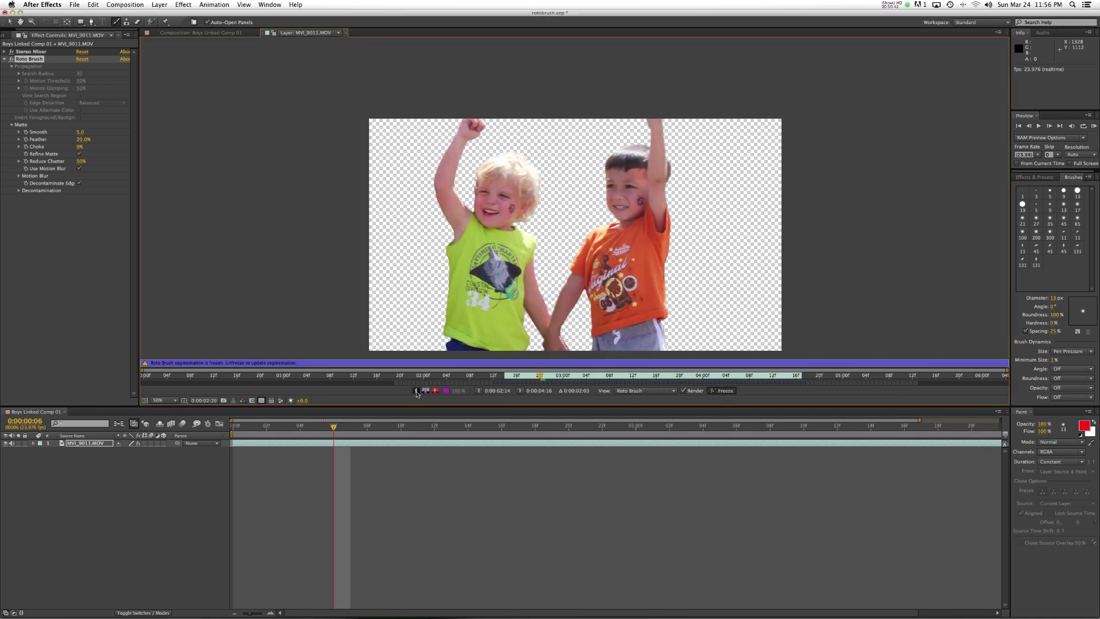
{"action": "left_click", "coordinate": [415, 391]}
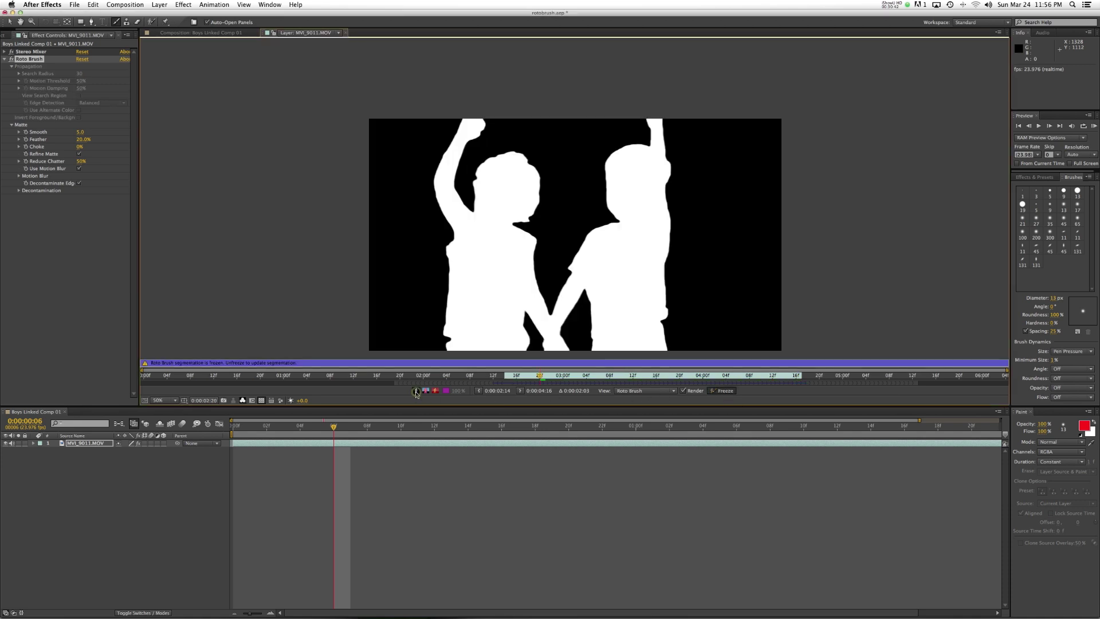
Apply the Refine Matte effect to the boys' footage layer with Choke 10% and Feather 30%
{"action": "left_click", "coordinate": [182, 4]}
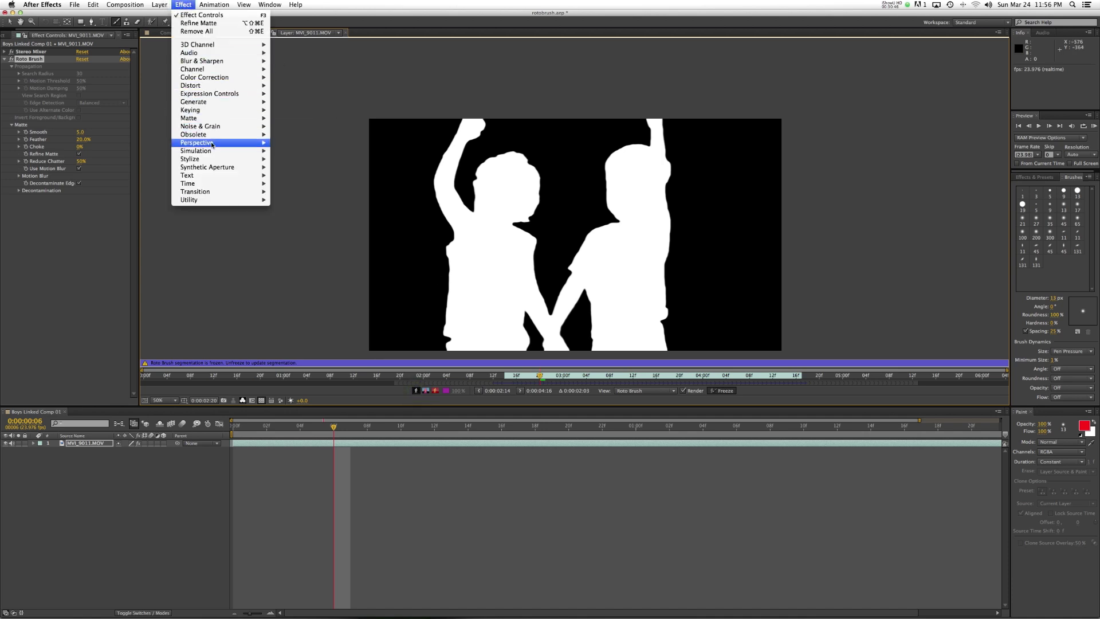
{"action": "mouse_move", "coordinate": [217, 118]}
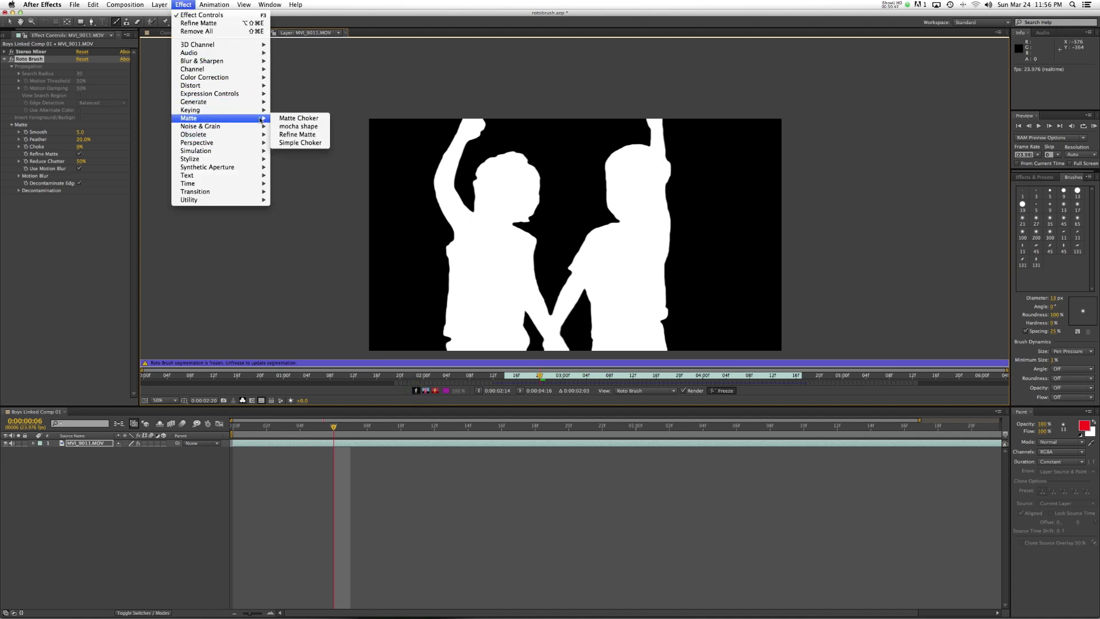
{"action": "left_click", "coordinate": [313, 138]}
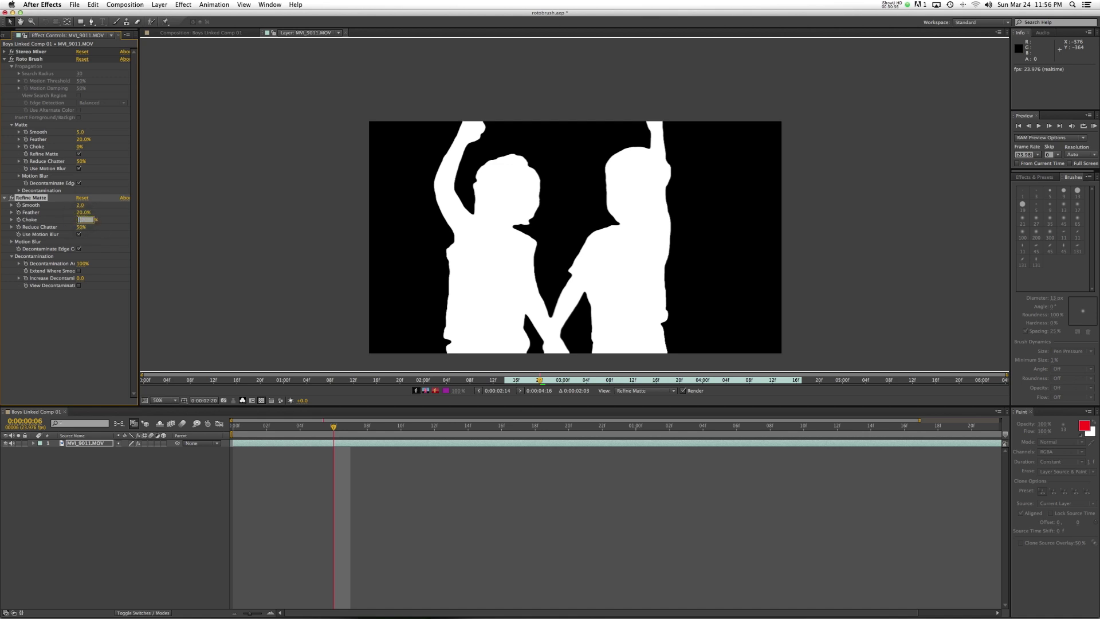
{"action": "type", "text": "10"}
{"action": "key", "text": "Return"}
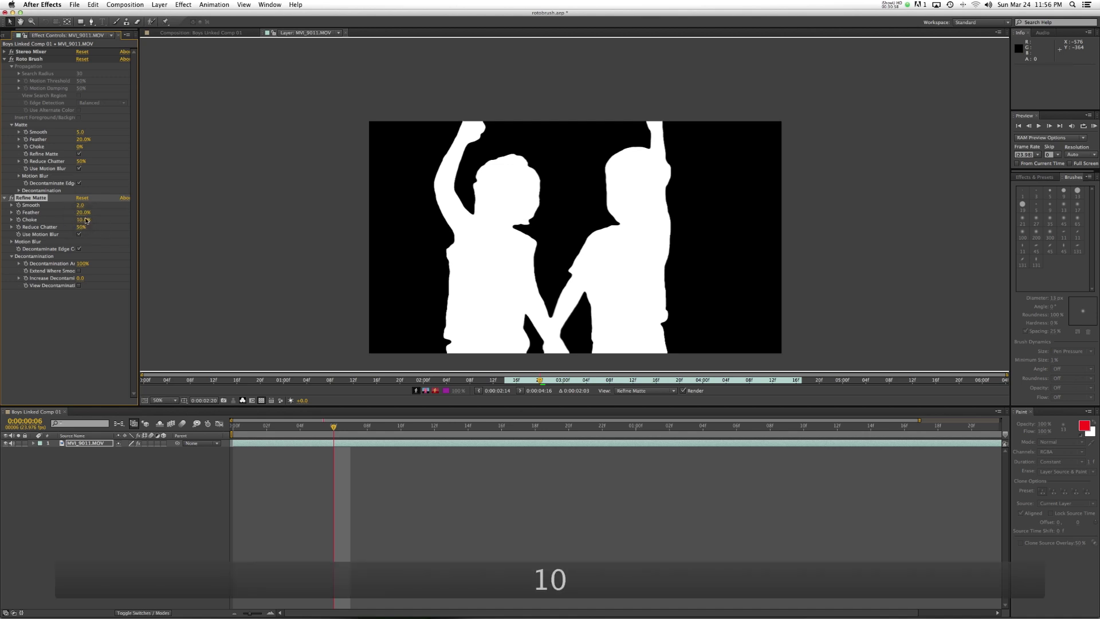
{"action": "type", "text": "30"}
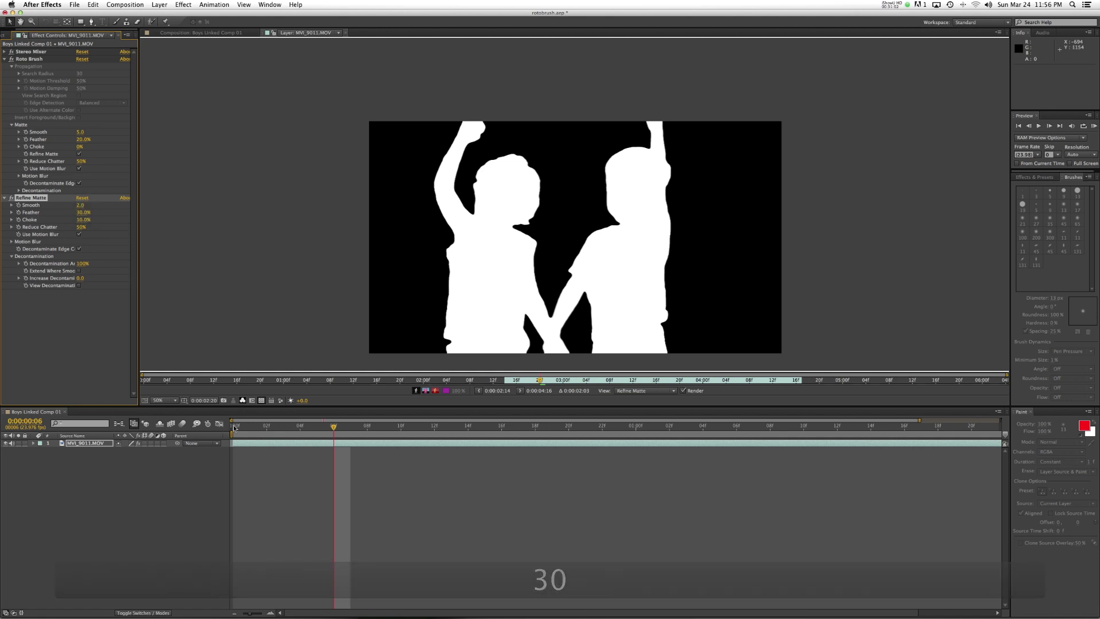
Show the Boys Linked Comp 01 composition and set the separate Refine Matte effect's Choke to 5%
{"action": "left_click", "coordinate": [211, 32]}
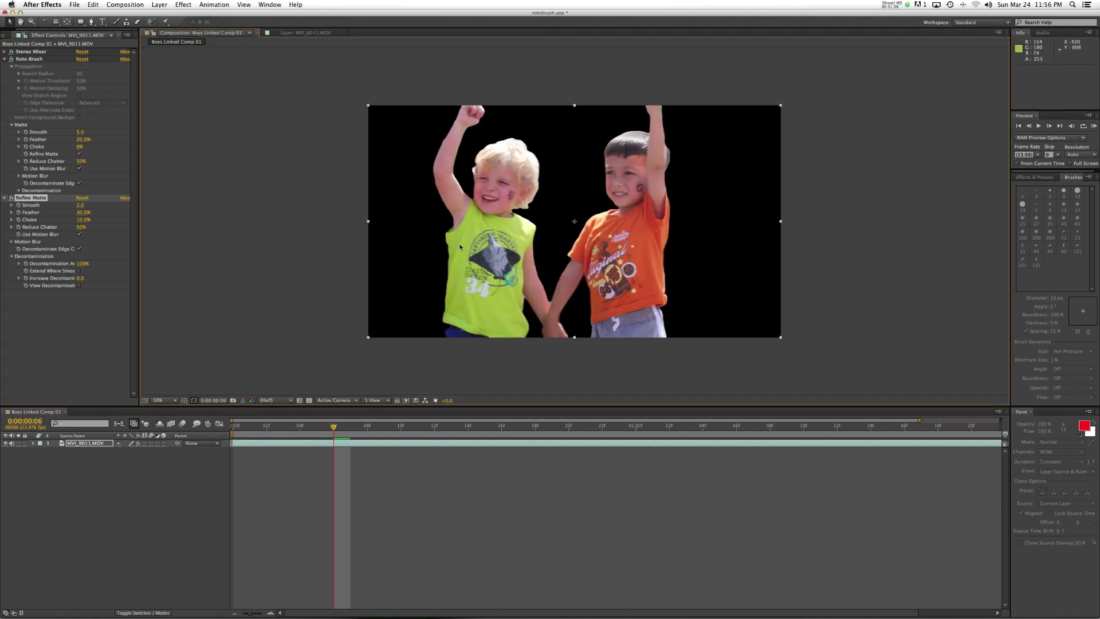
{"action": "left_click", "coordinate": [83, 221]}
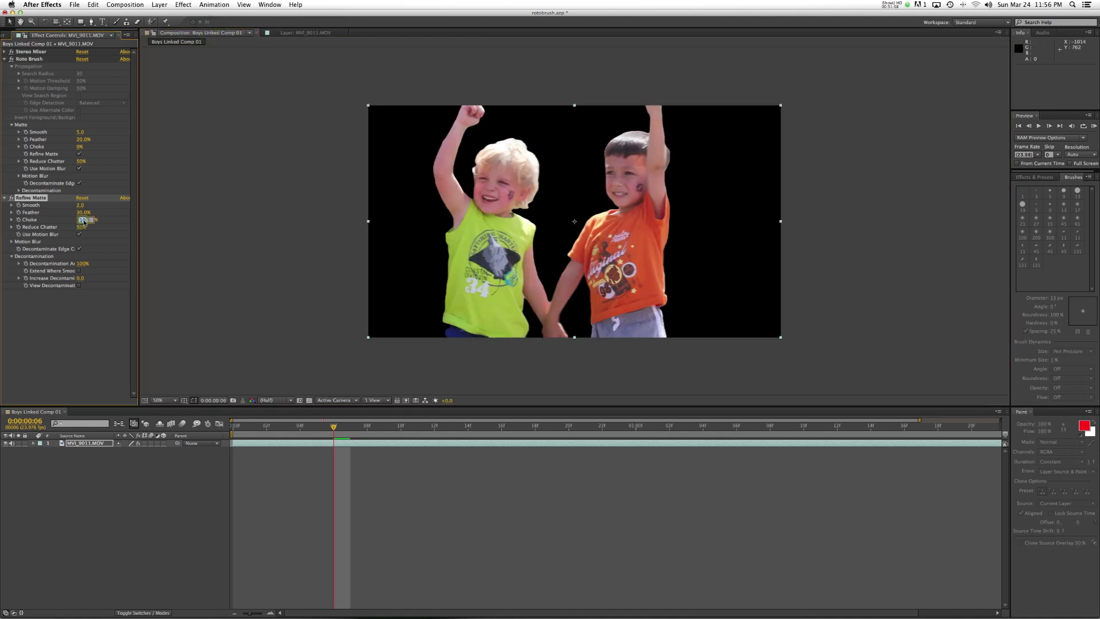
{"action": "type", "text": "5"}
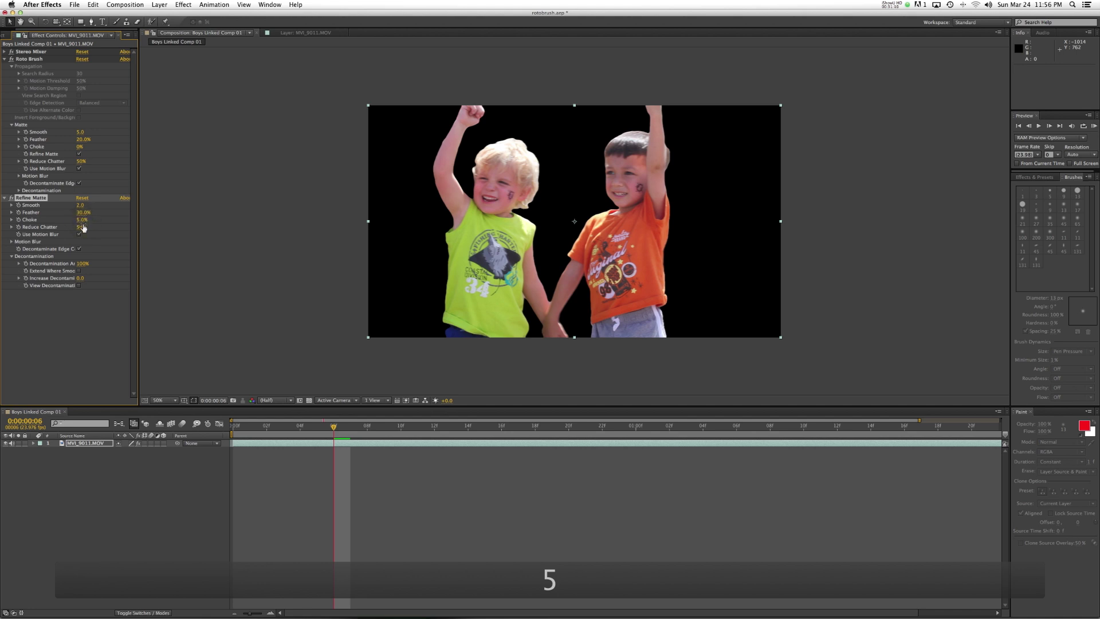
Turn off the separate Refine Matte effect near the clip's start and preview the cut-out boys in the composition
{"action": "left_click_drag", "start_coordinate": [334, 426], "coordinate": [244, 440]}
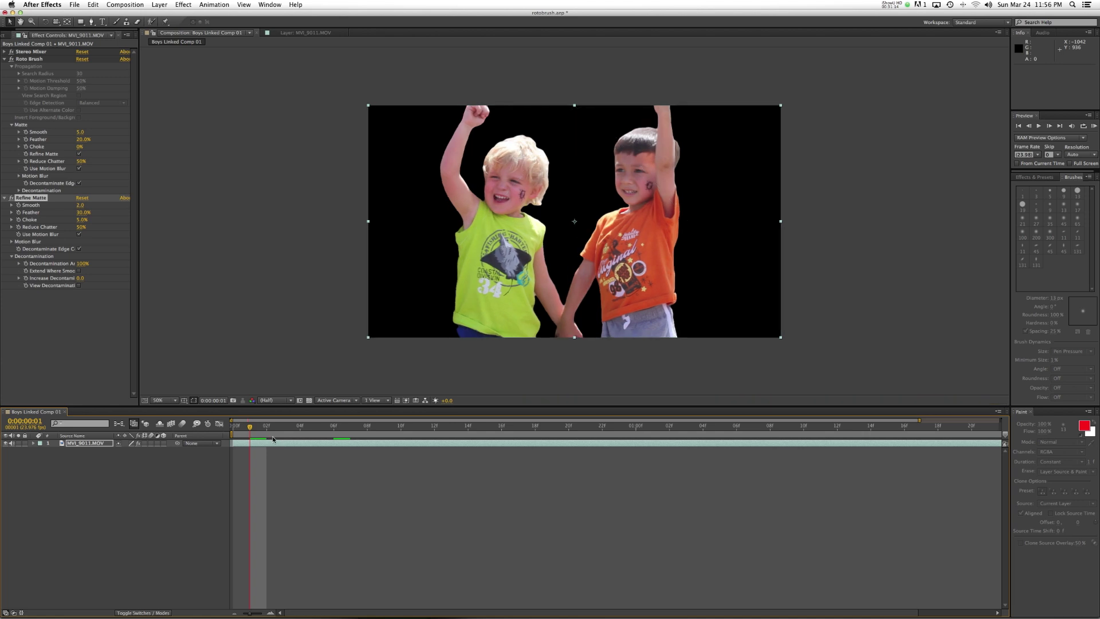
{"action": "left_click", "coordinate": [11, 198]}
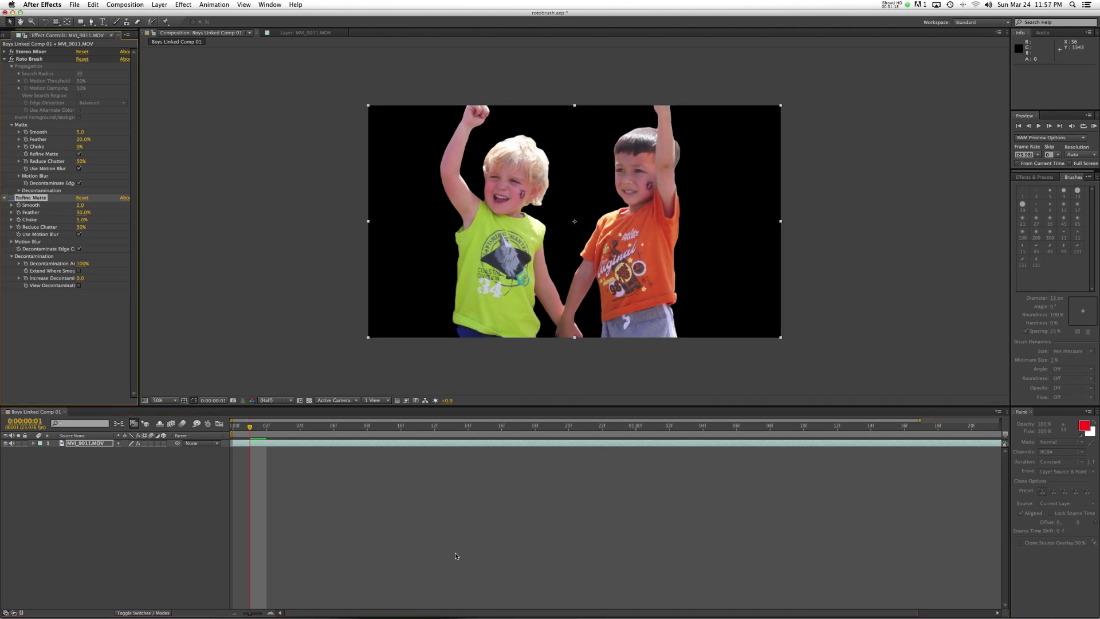
{"action": "left_click", "coordinate": [1094, 124]}
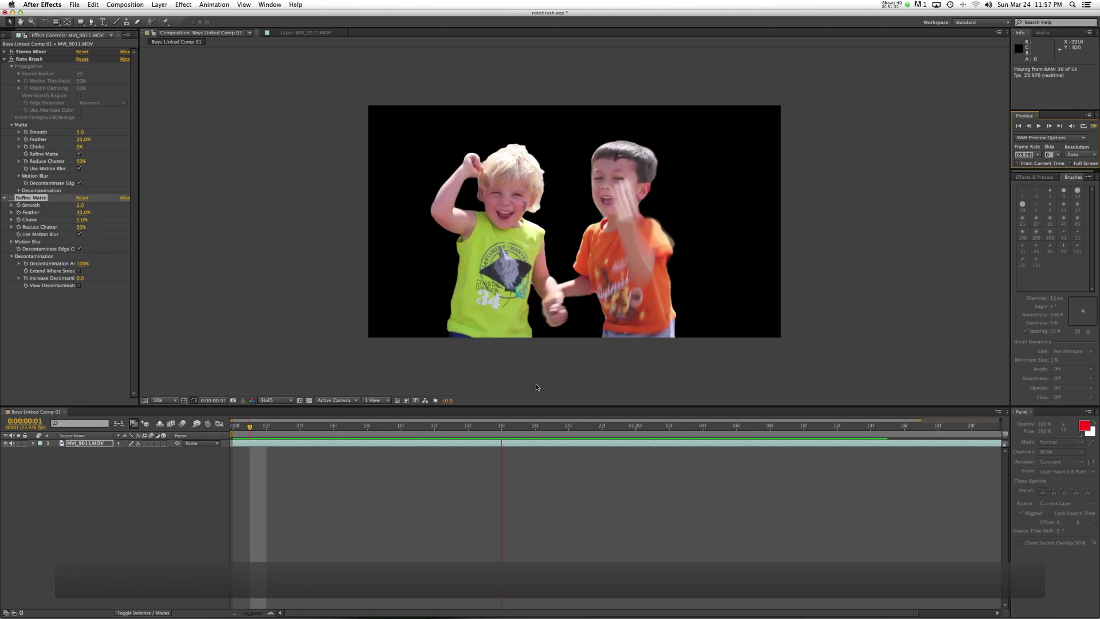
{"action": "key", "text": "space"}
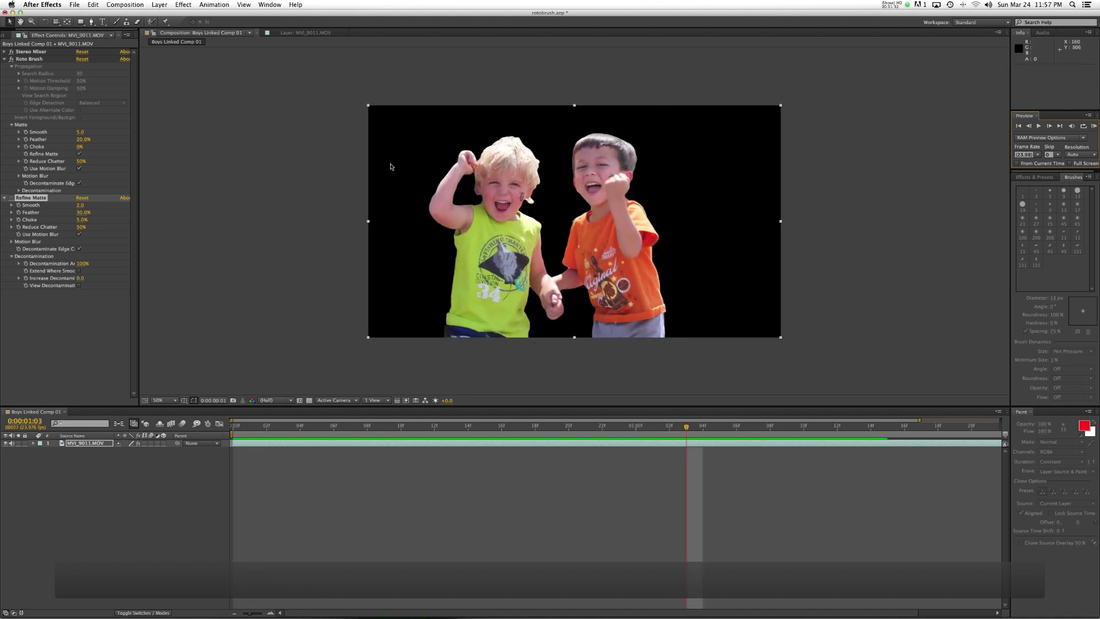
{"action": "left_click_drag", "start_coordinate": [687, 427], "coordinate": [242, 456]}
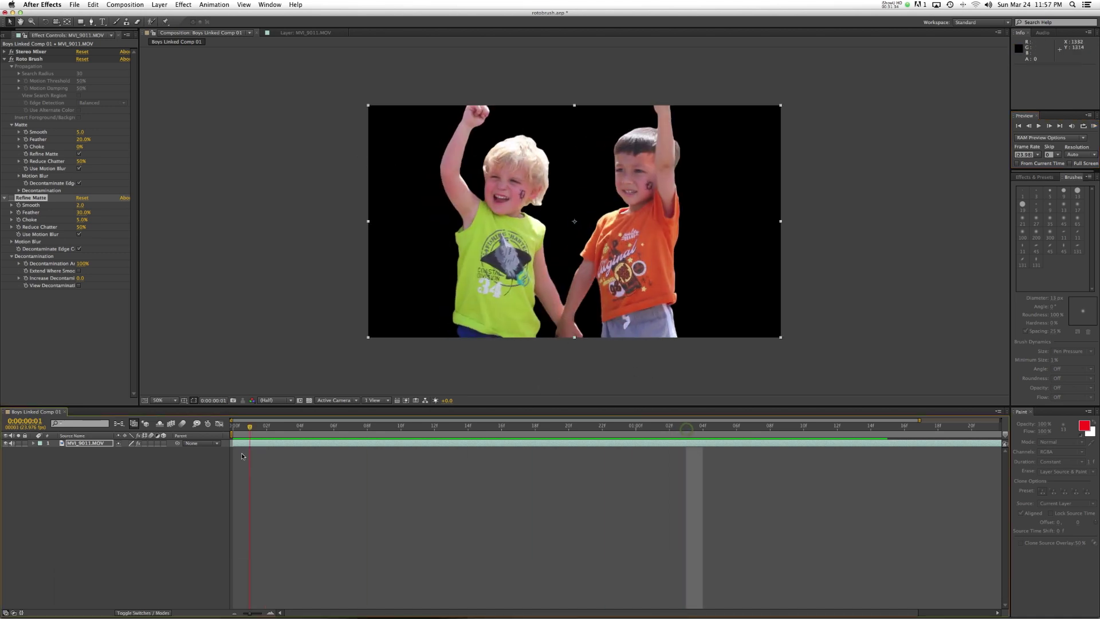
{"action": "key", "text": "space"}
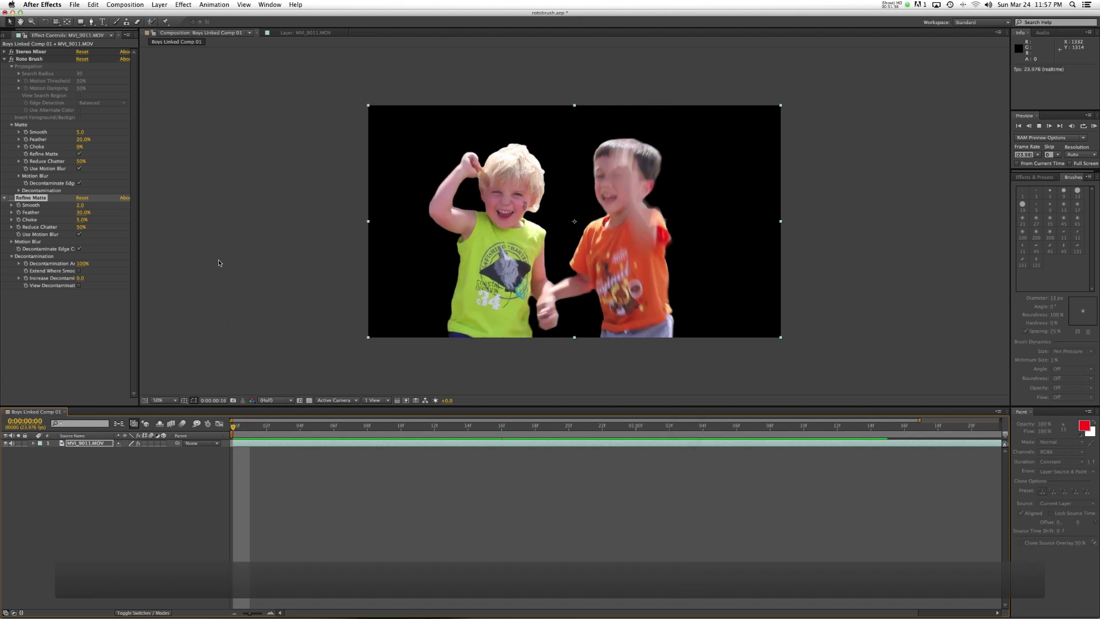
Add a 1920 x 1080 px lime green solid beneath the boys' footage layer and scrub through the composite
{"action": "key", "text": "super+y"}
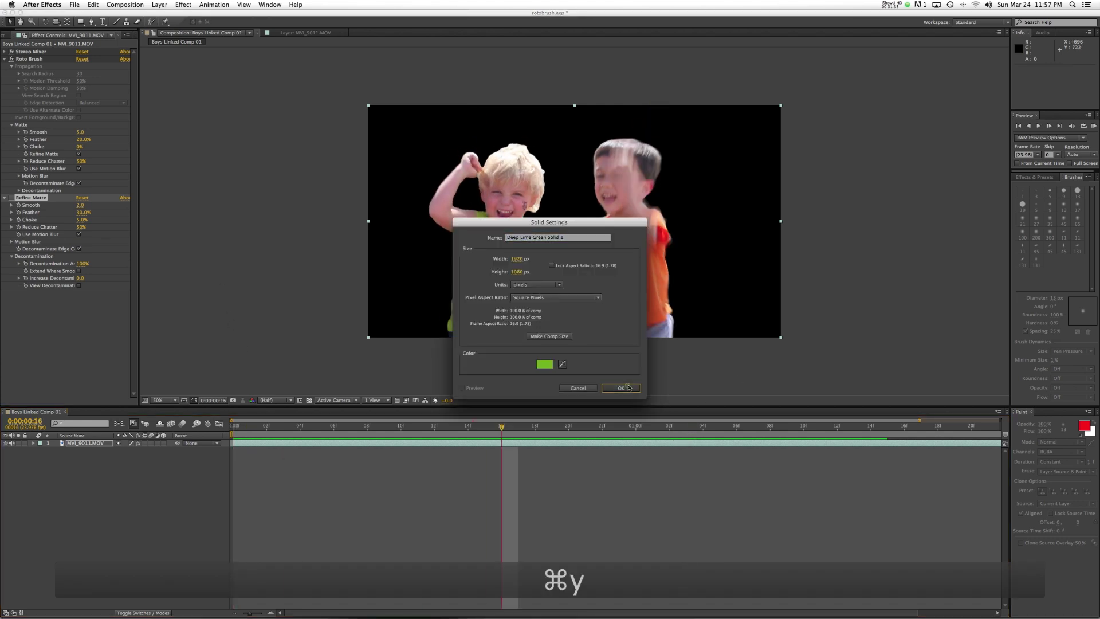
{"action": "left_click", "coordinate": [621, 388]}
{"action": "left_click_drag", "start_coordinate": [77, 443], "coordinate": [77, 454]}
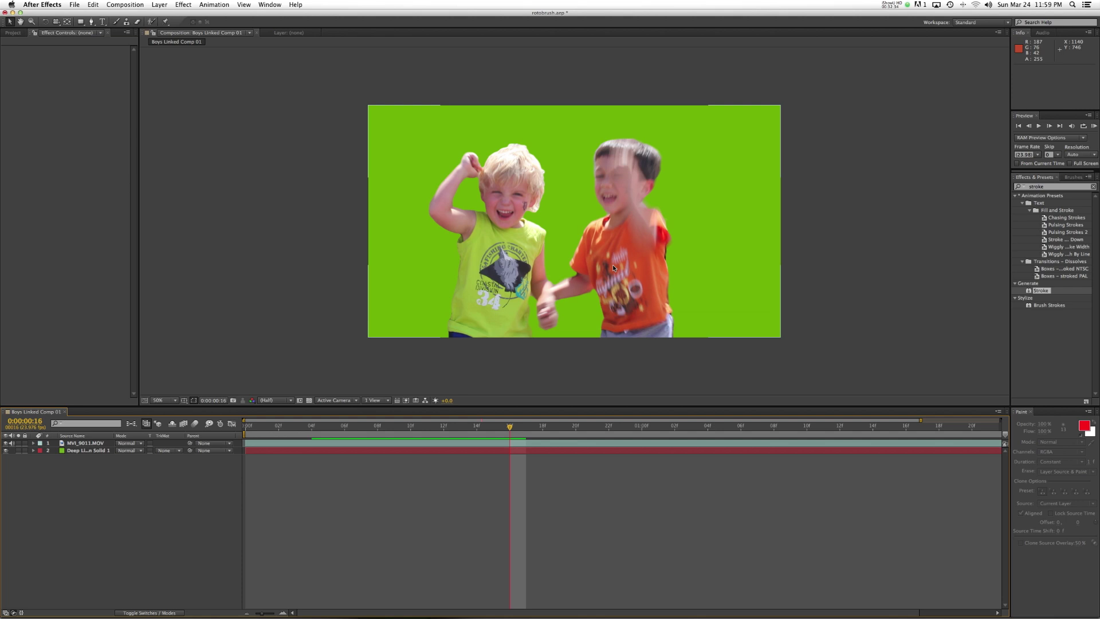
{"action": "left_click_drag", "start_coordinate": [494, 431], "coordinate": [922, 417]}
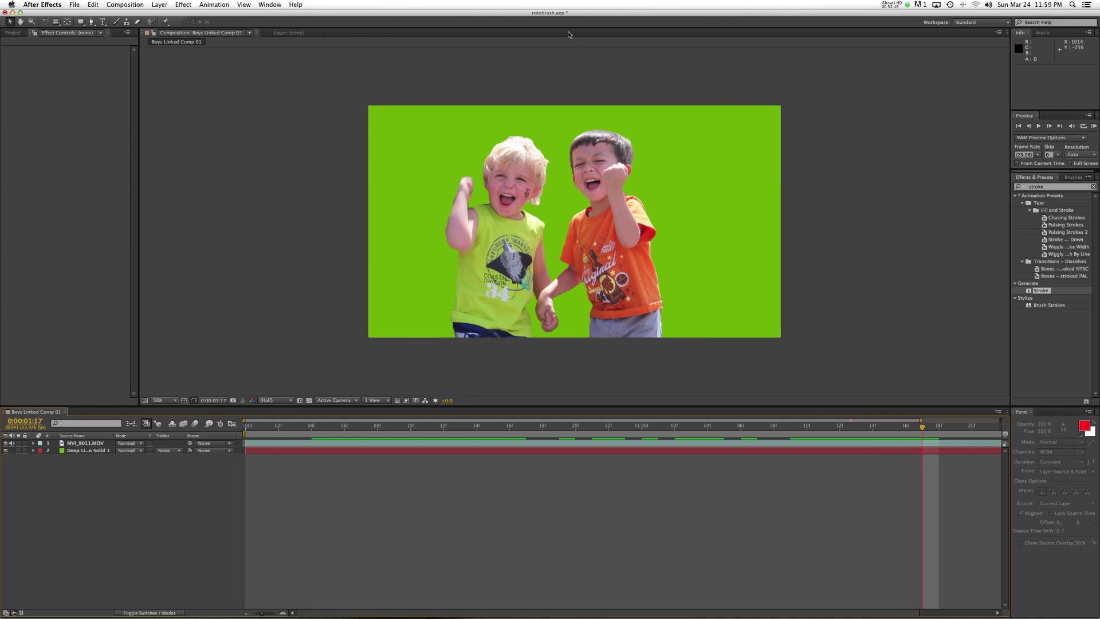
Switch to QuickTime Player, bring up Lesson 09.mov, and play the Winter Blues example
{"action": "left_click", "coordinate": [907, 5]}
{"action": "mouse_move", "coordinate": [810, 616]}
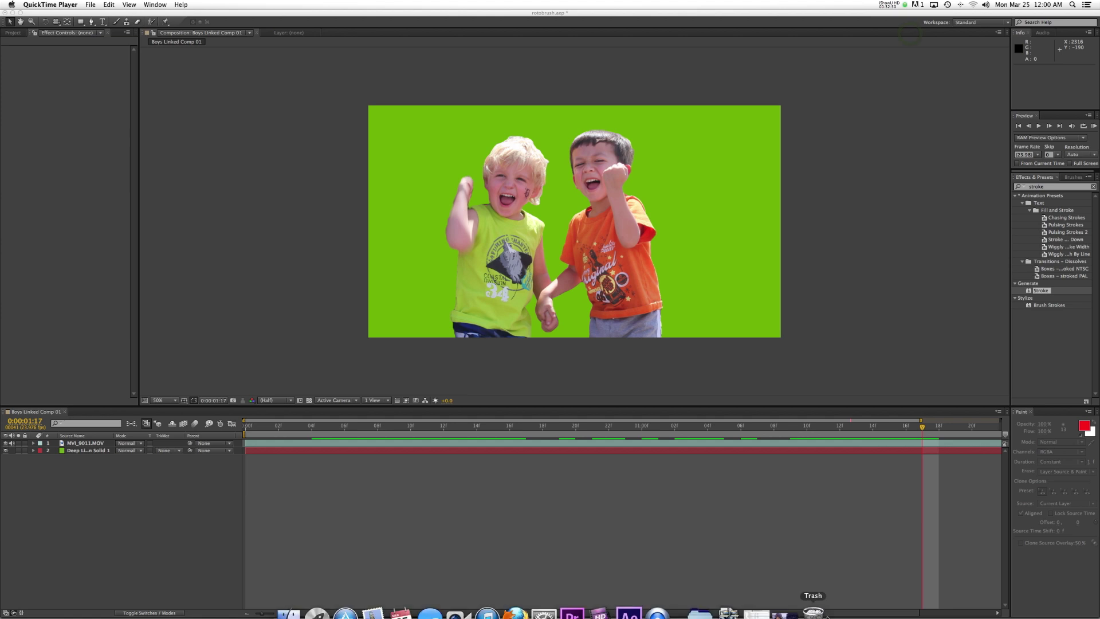
{"action": "left_click", "coordinate": [784, 596]}
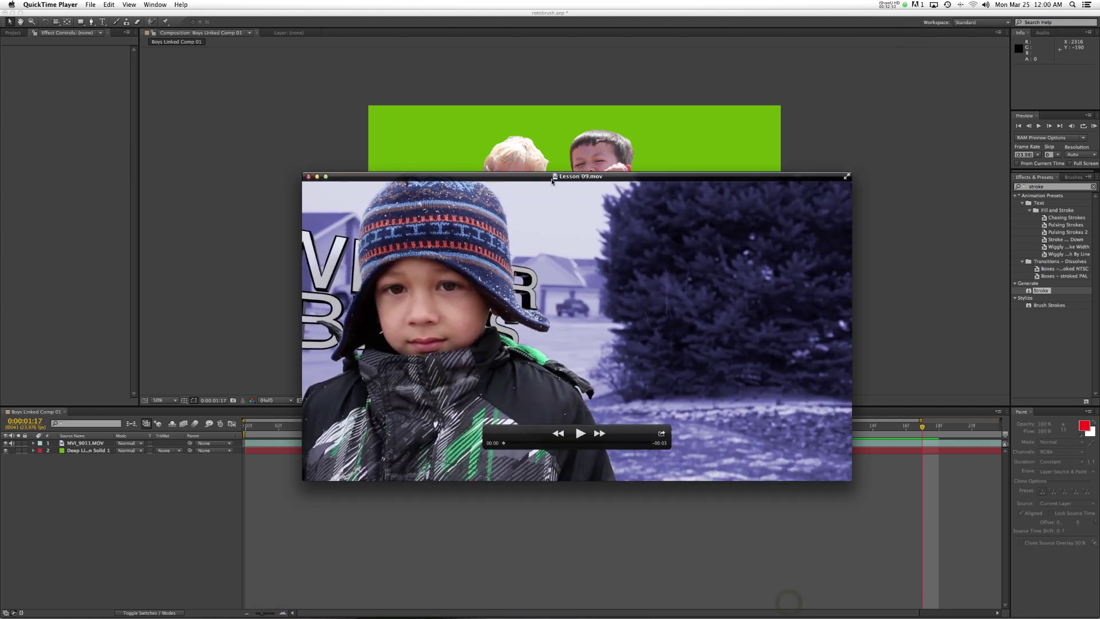
{"action": "left_click_drag", "start_coordinate": [521, 179], "coordinate": [404, 75]}
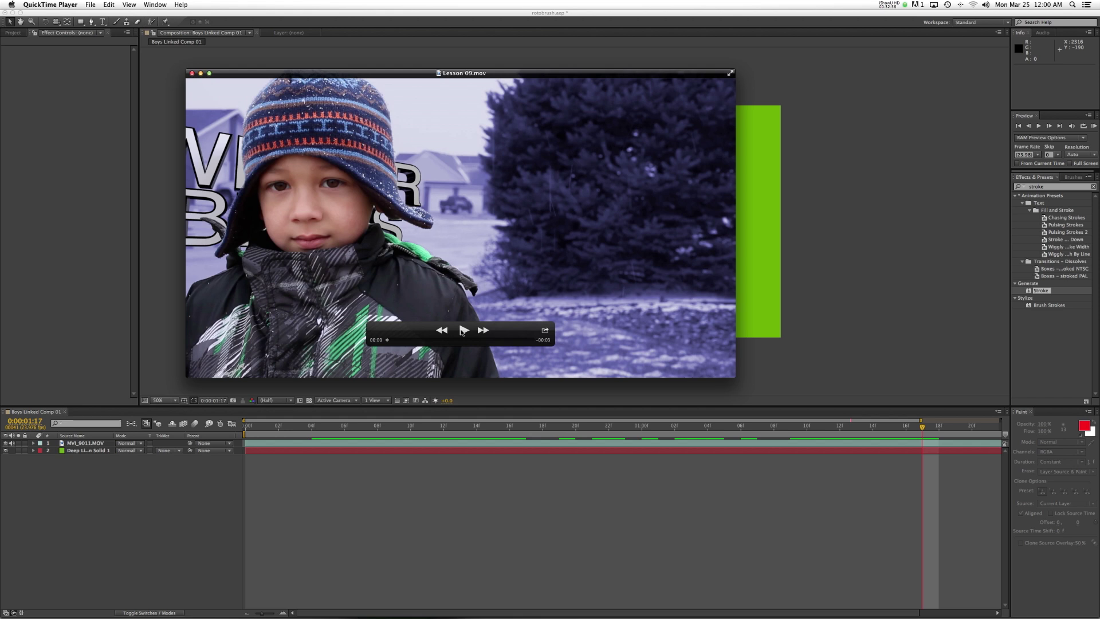
{"action": "left_click", "coordinate": [463, 330]}
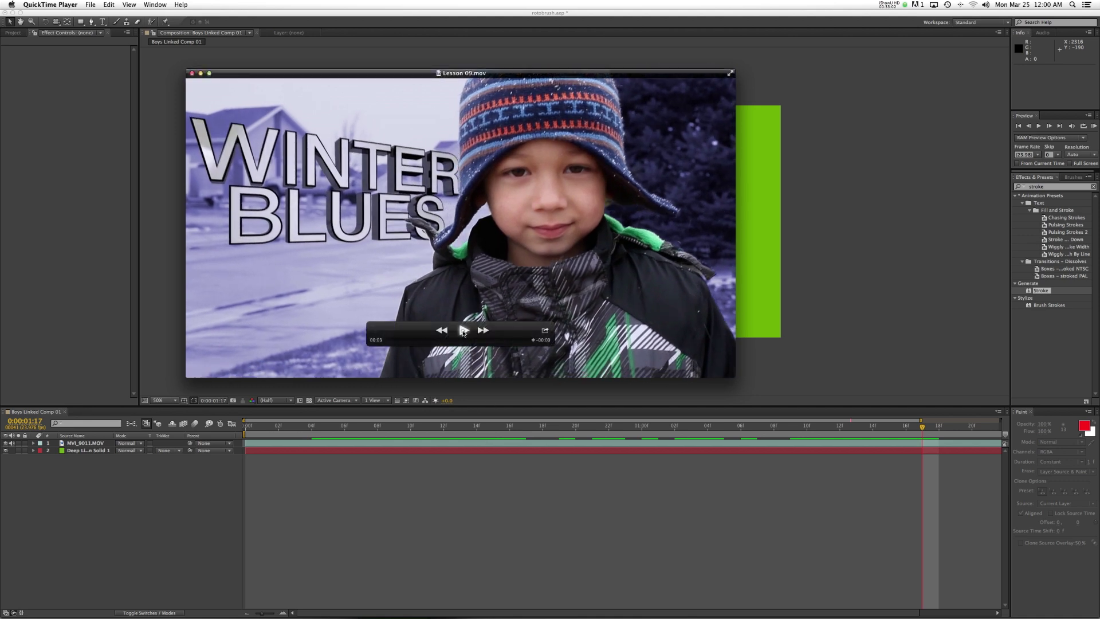
{"action": "left_click", "coordinate": [463, 330]}
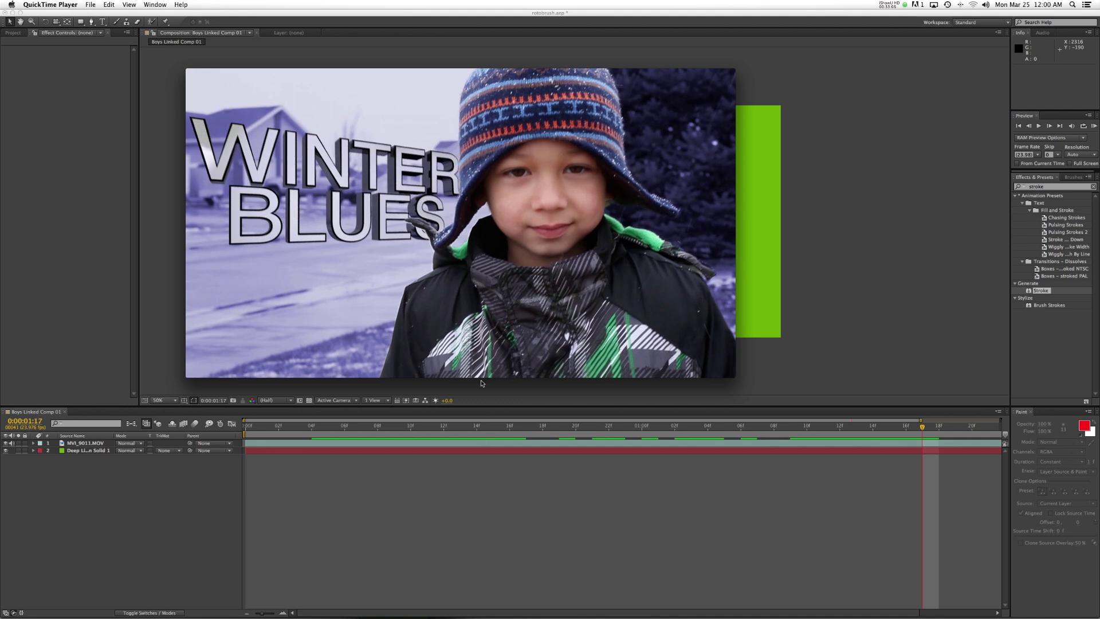
{"action": "left_click", "coordinate": [465, 331]}
{"action": "left_click", "coordinate": [464, 331]}
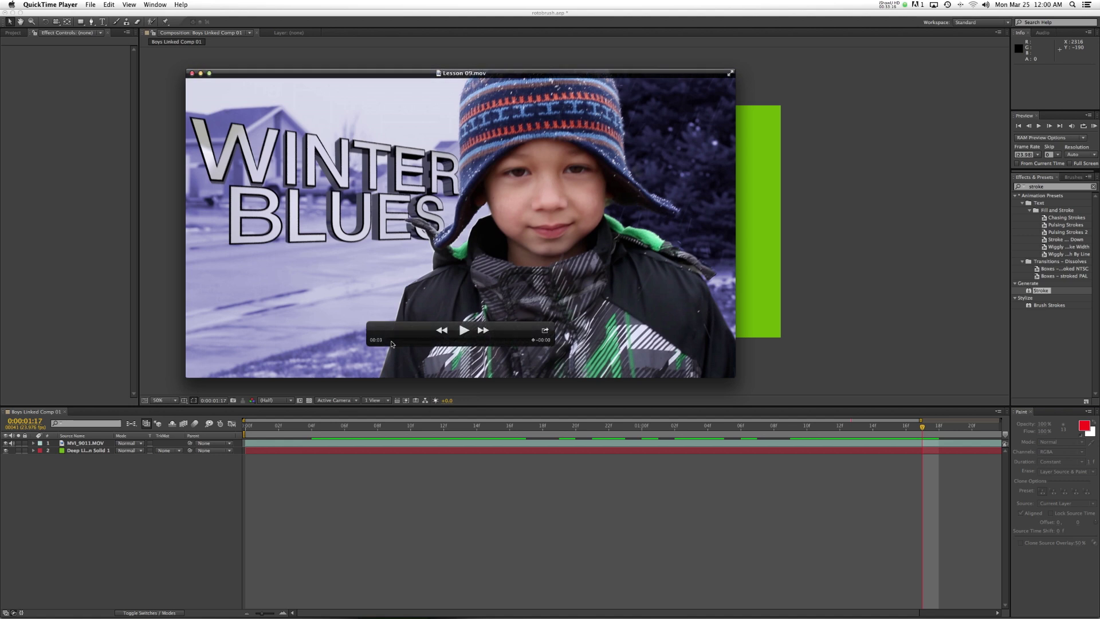
Close Lesson 09.mov, quit QuickTime Player, and return to the After Effects composition
{"action": "left_click", "coordinate": [192, 73]}
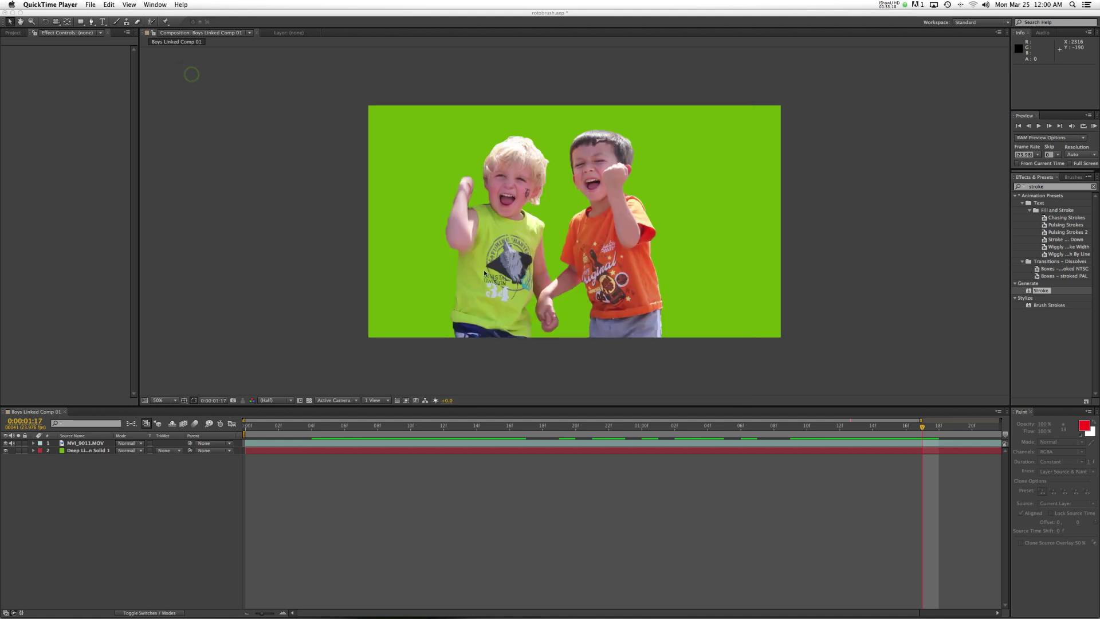
{"action": "left_click", "coordinate": [51, 5]}
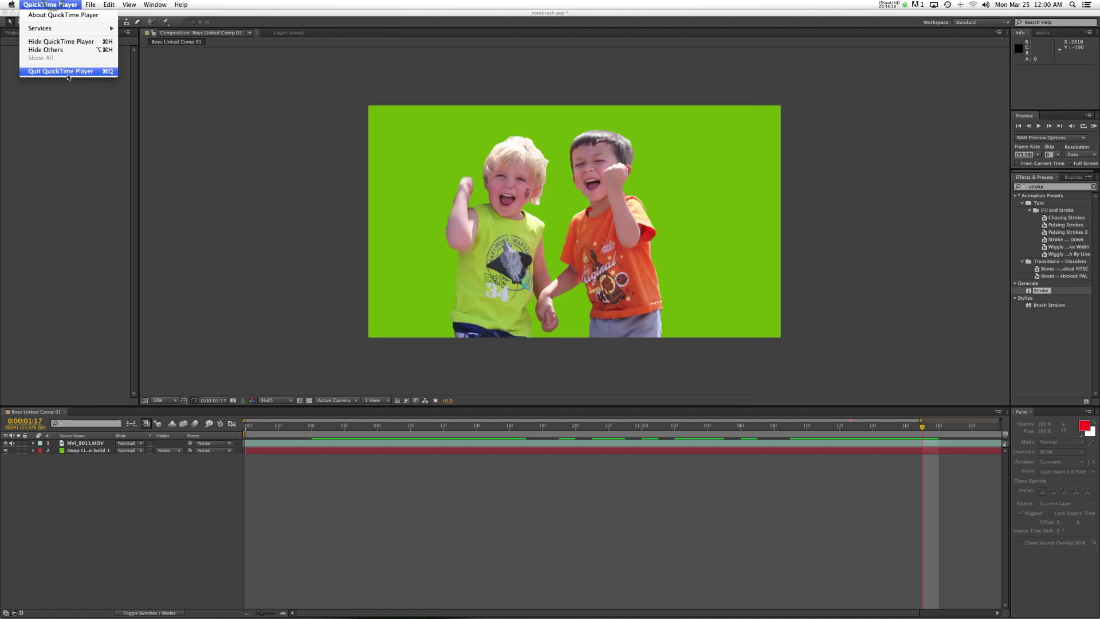
{"action": "left_click", "coordinate": [66, 71]}
{"action": "left_click", "coordinate": [225, 124]}
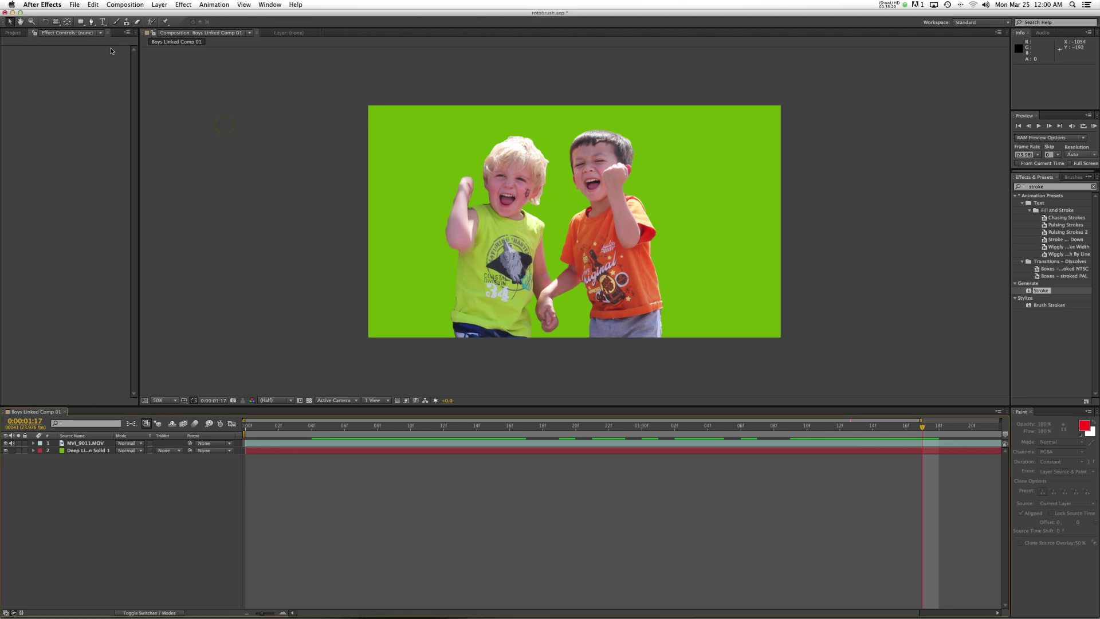